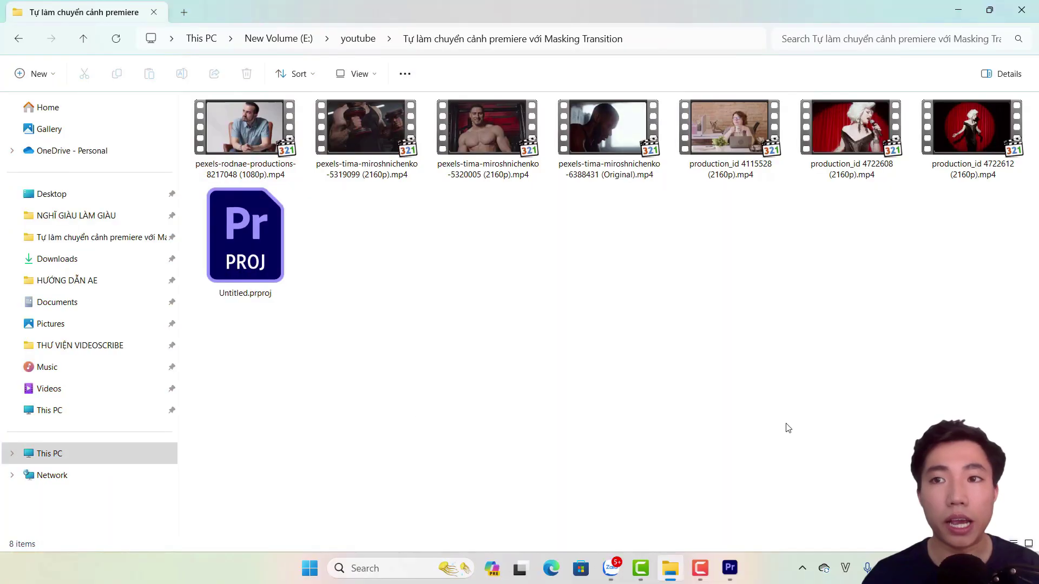
# - Preview the stock clips in the folder, including 4722608, the 4115528 office clip and shirtless-man 5320005
pyautogui.doubleClick(252, 135)
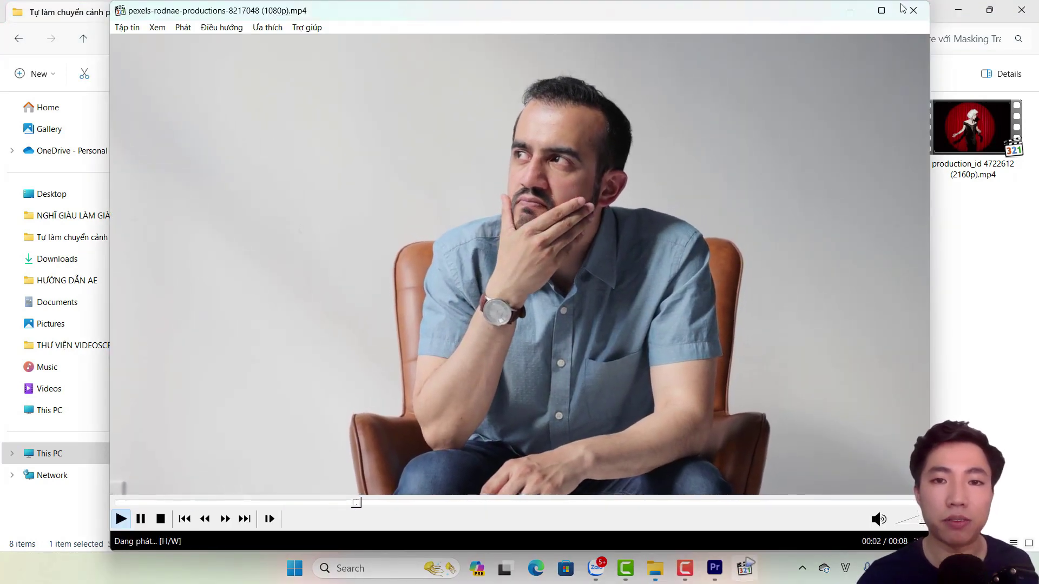
pyautogui.hotkey('alt', 'F4')
pyautogui.doubleClick(839, 163)
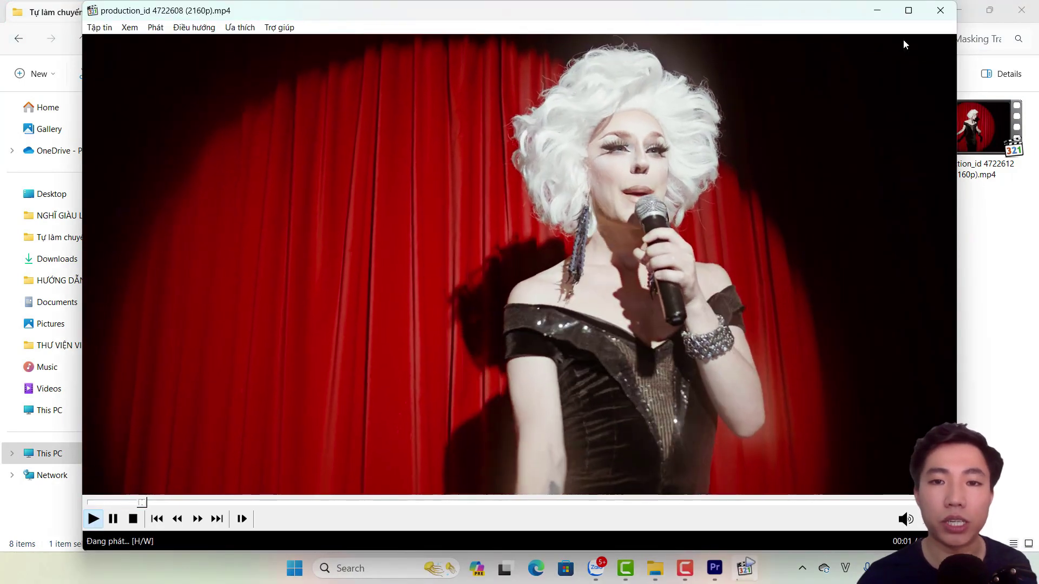
pyautogui.click(941, 11)
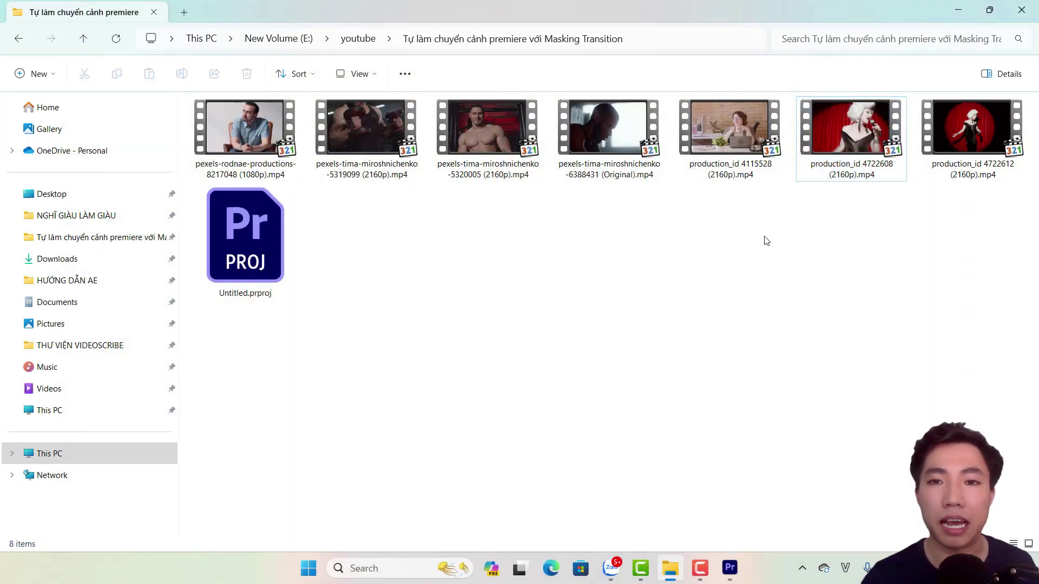
pyautogui.doubleClick(732, 134)
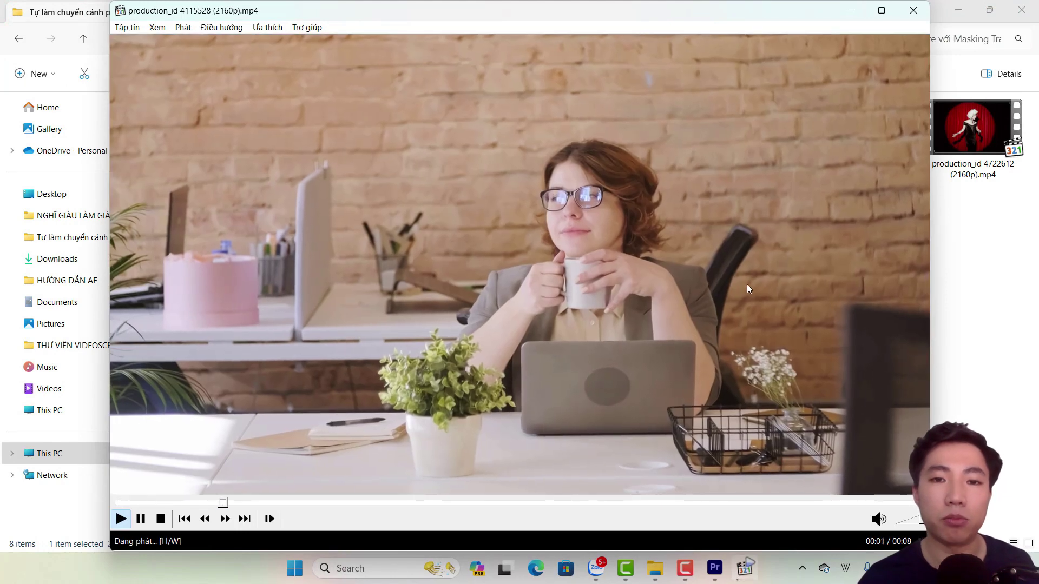
pyautogui.click(913, 11)
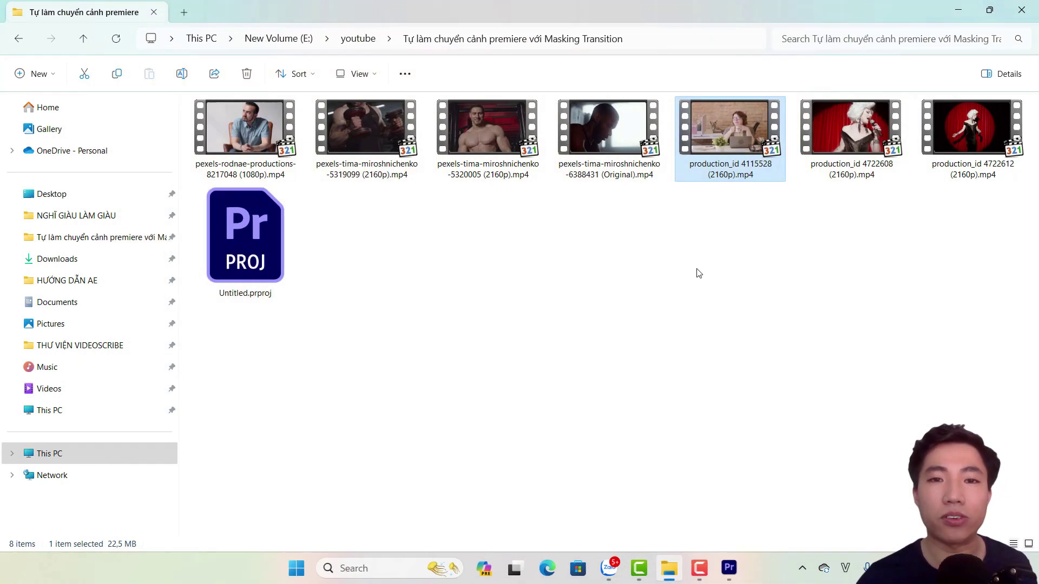
pyautogui.click(463, 140)
pyautogui.doubleClick(463, 140)
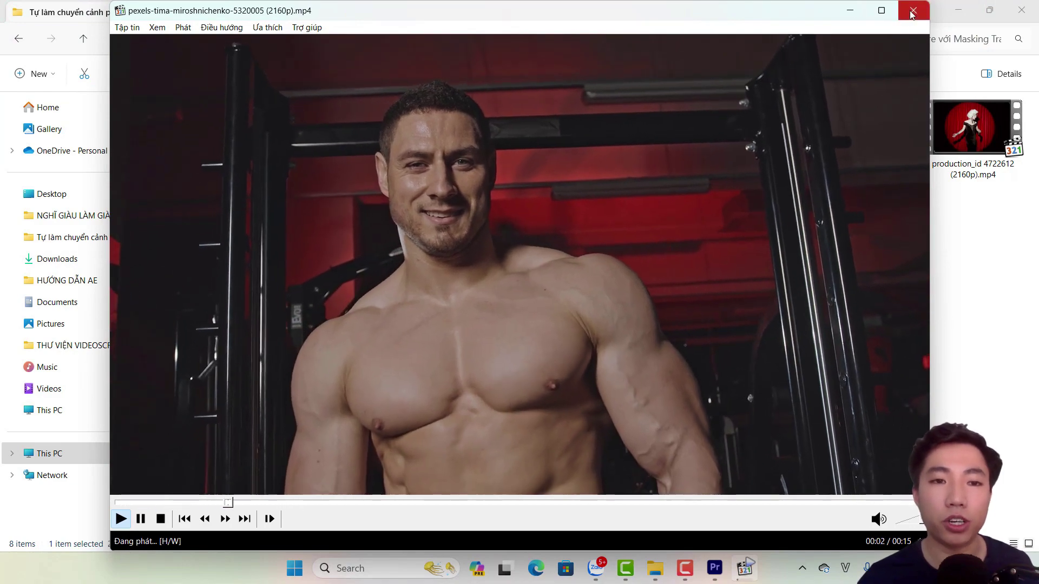
pyautogui.hotkey('alt', 'F4')
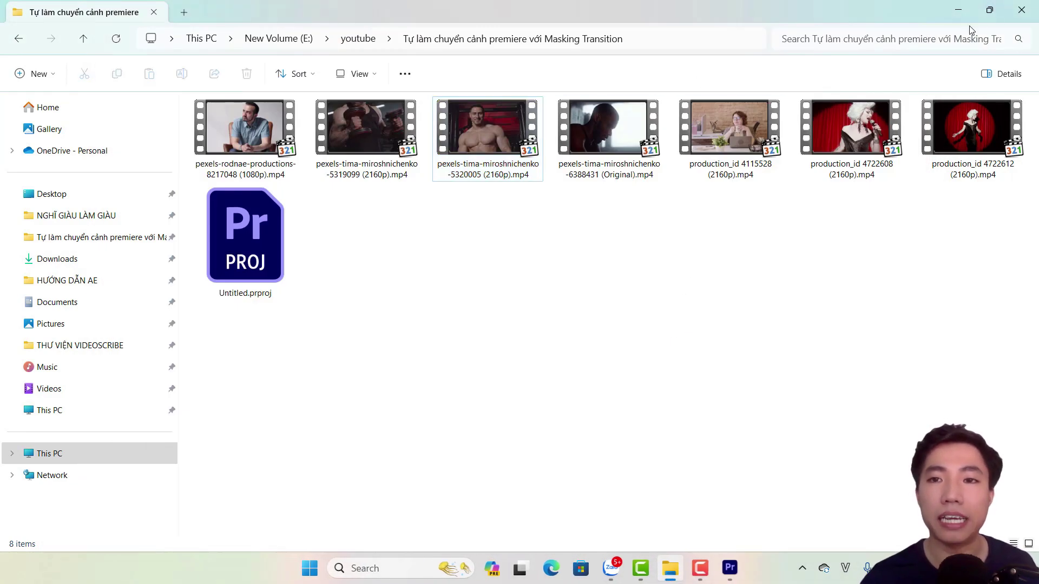
# - In Premiere Pro, create Sequence 01 from the full hd 30fps preset
pyautogui.click(959, 11)
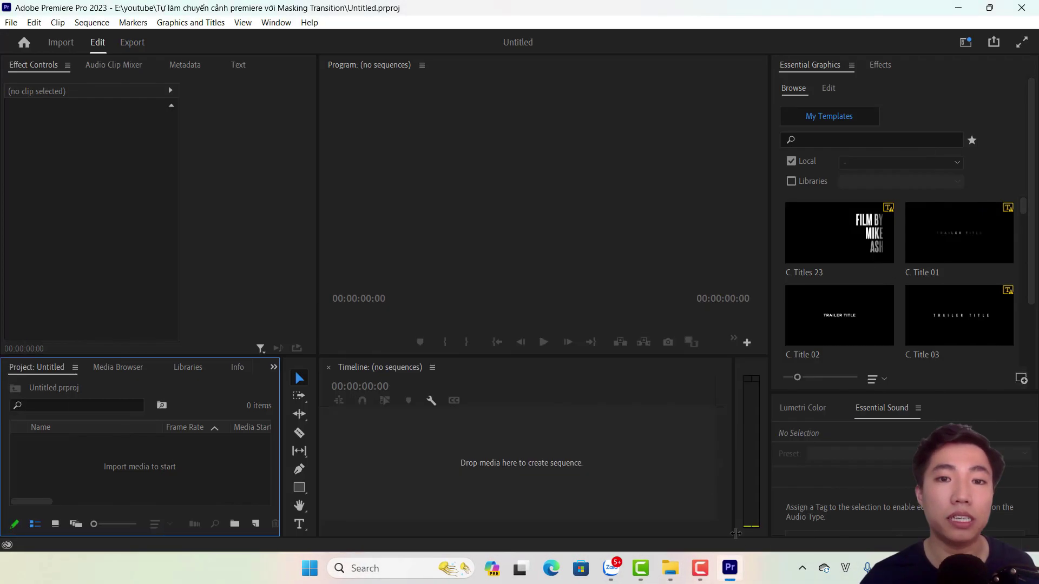
pyautogui.rightClick(171, 470)
pyautogui.moveTo(234, 291)
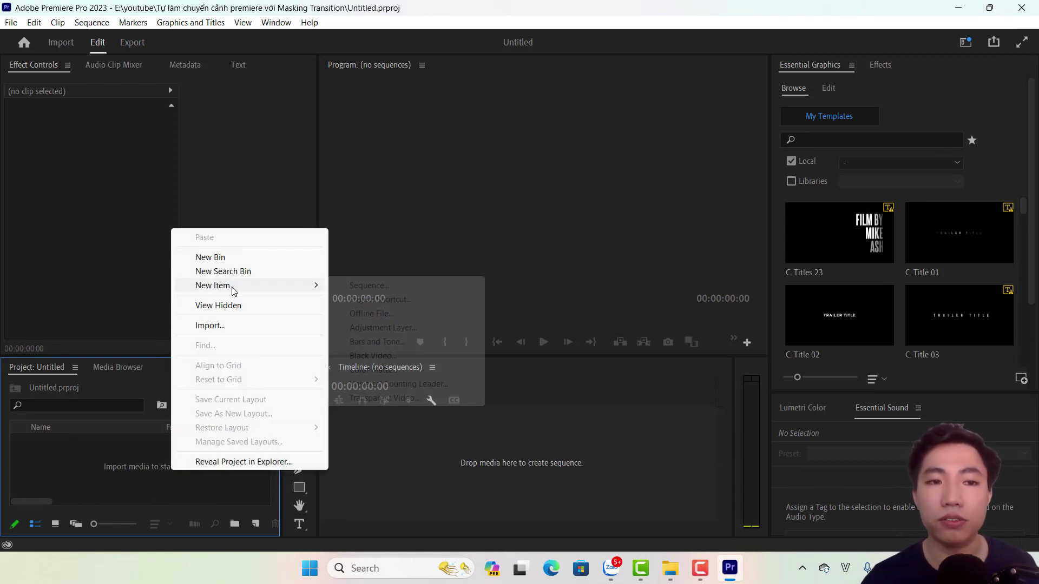
pyautogui.click(381, 284)
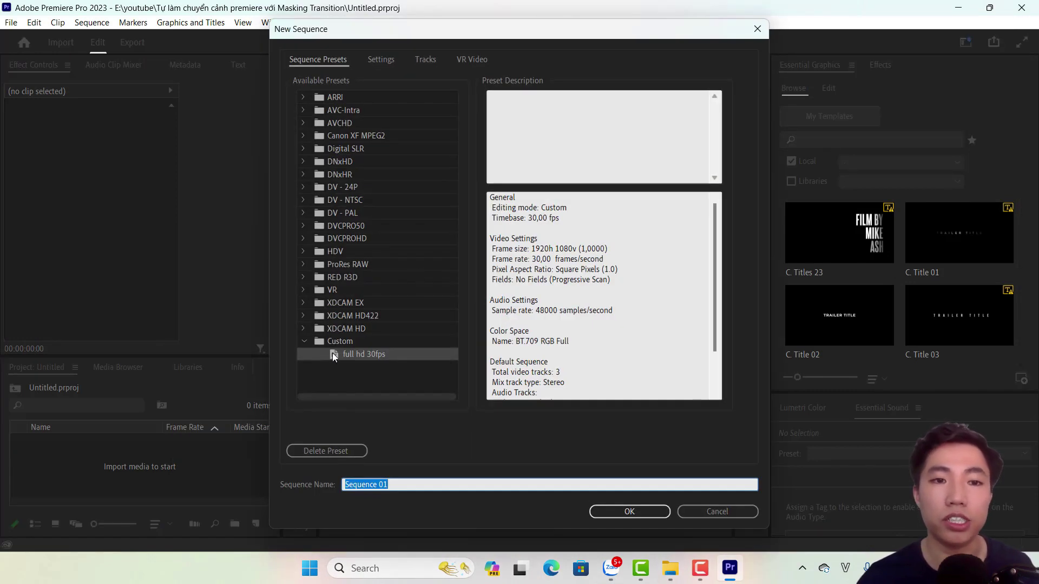
pyautogui.click(629, 511)
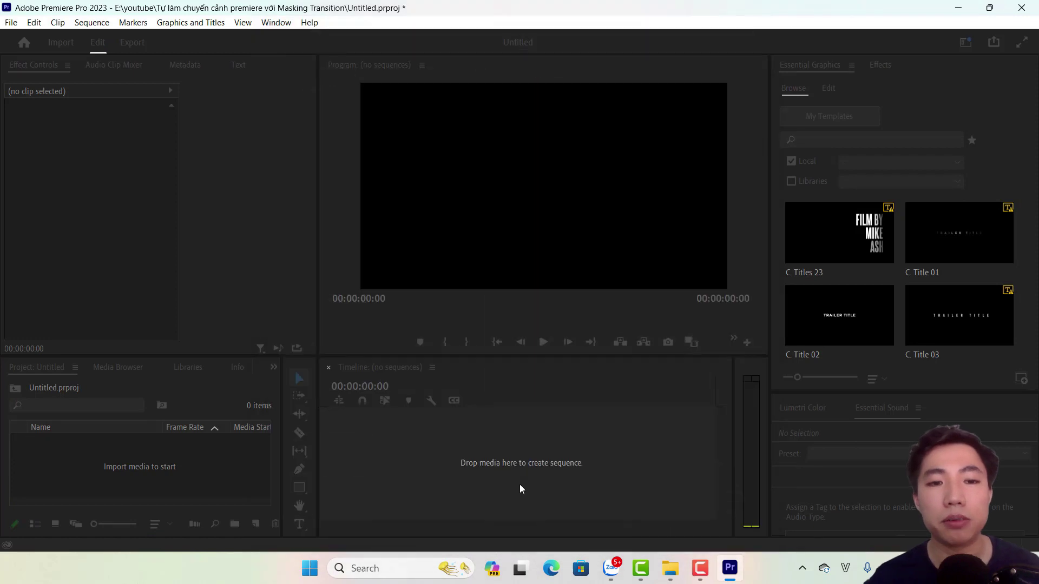
# - Import the four clips, including production_id 4722612, and show the project as thumbnails
pyautogui.doubleClick(207, 476)
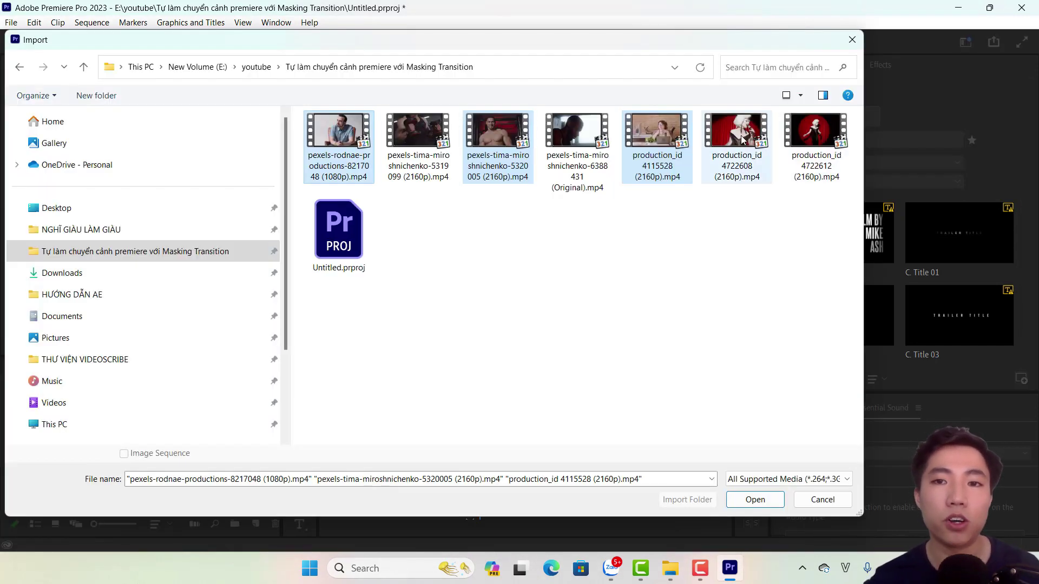
pyautogui.keyDown('ctrl'); pyautogui.click(812, 134); pyautogui.keyUp('ctrl')
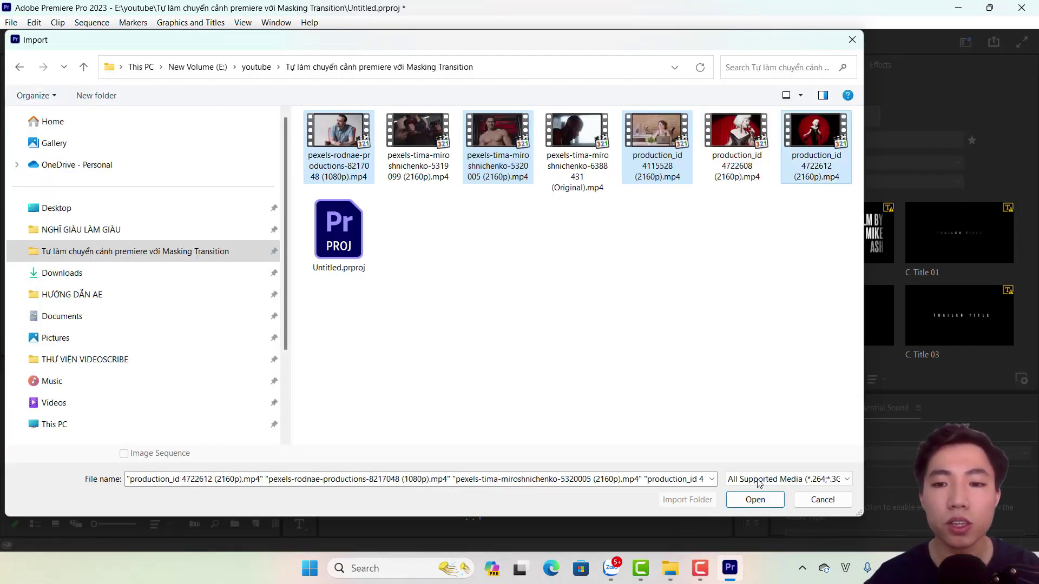
pyautogui.click(755, 500)
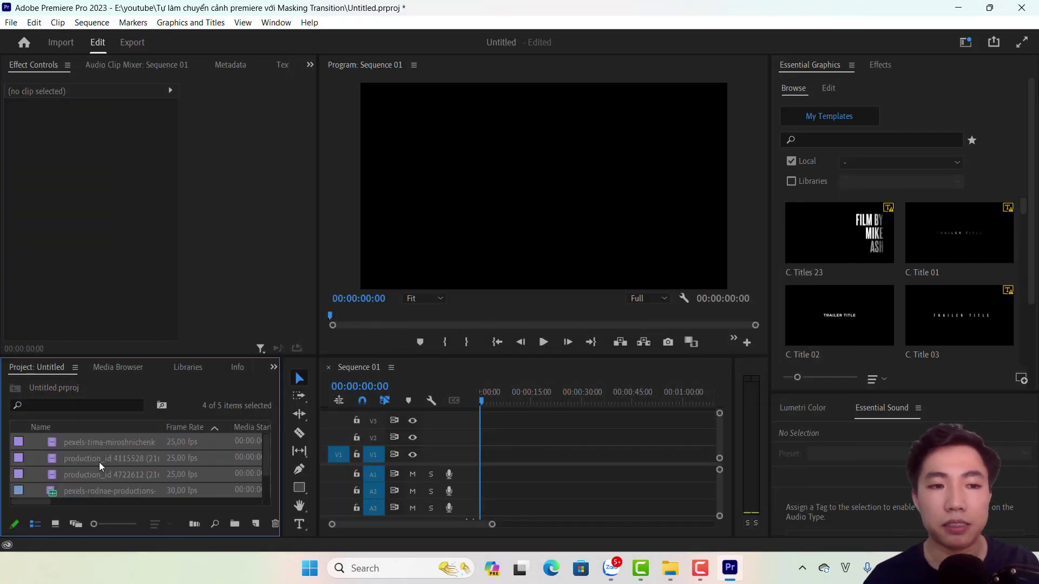
pyautogui.click(101, 458)
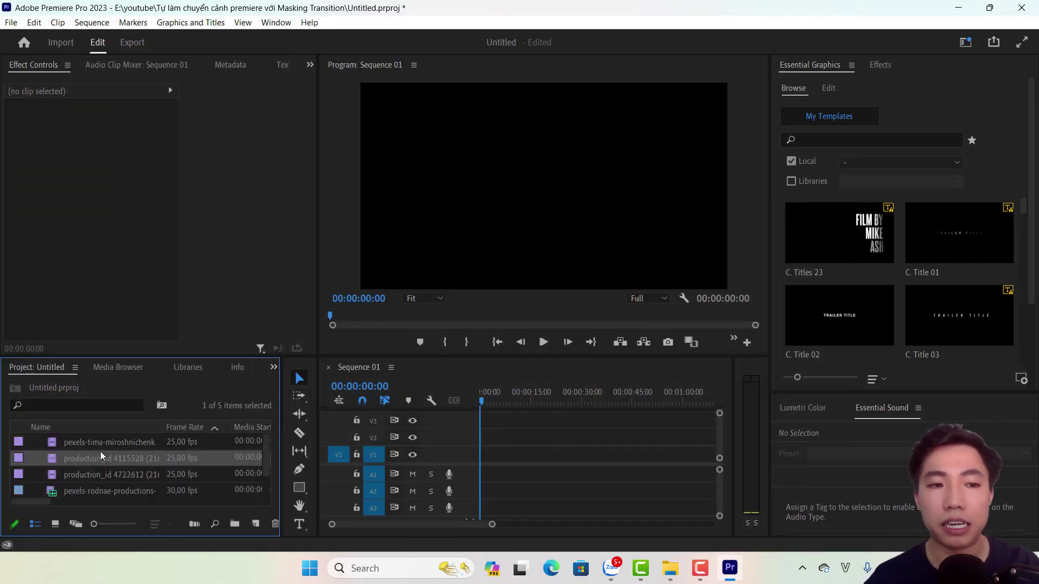
pyautogui.click(54, 525)
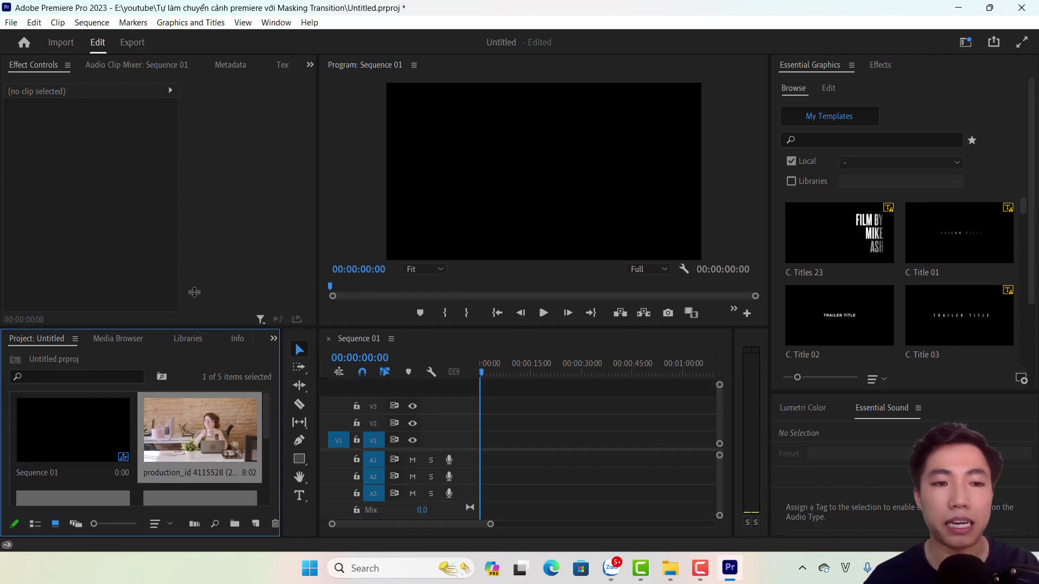
# - Place the office clip on V1 and ripple-delete the gap between the clips
pyautogui.moveTo(190, 355); pyautogui.dragTo(192, 273)
pyautogui.moveTo(350, 387); pyautogui.dragTo(490, 413)
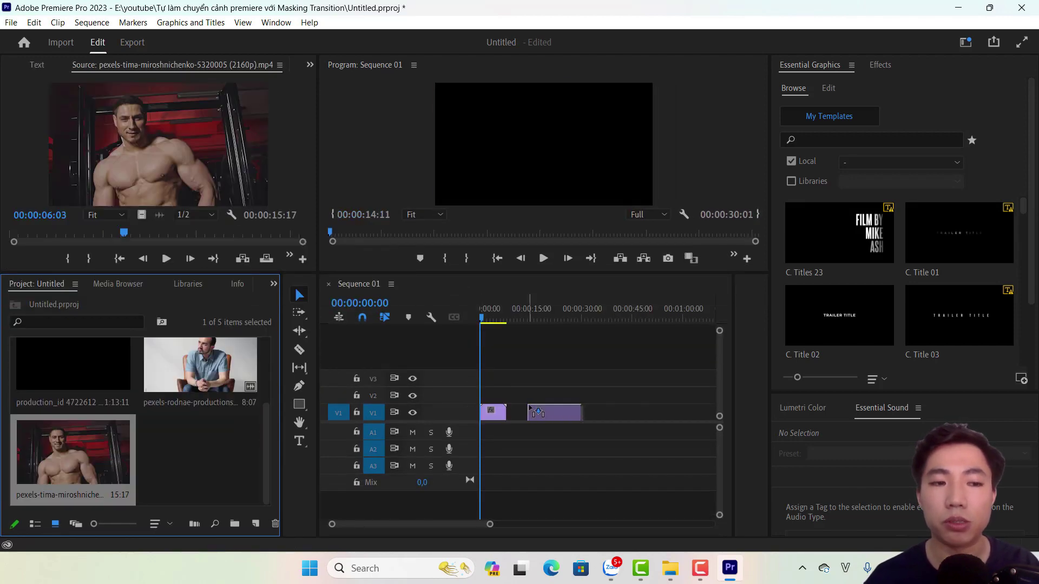
pyautogui.rightClick(518, 412)
pyautogui.click(528, 415)
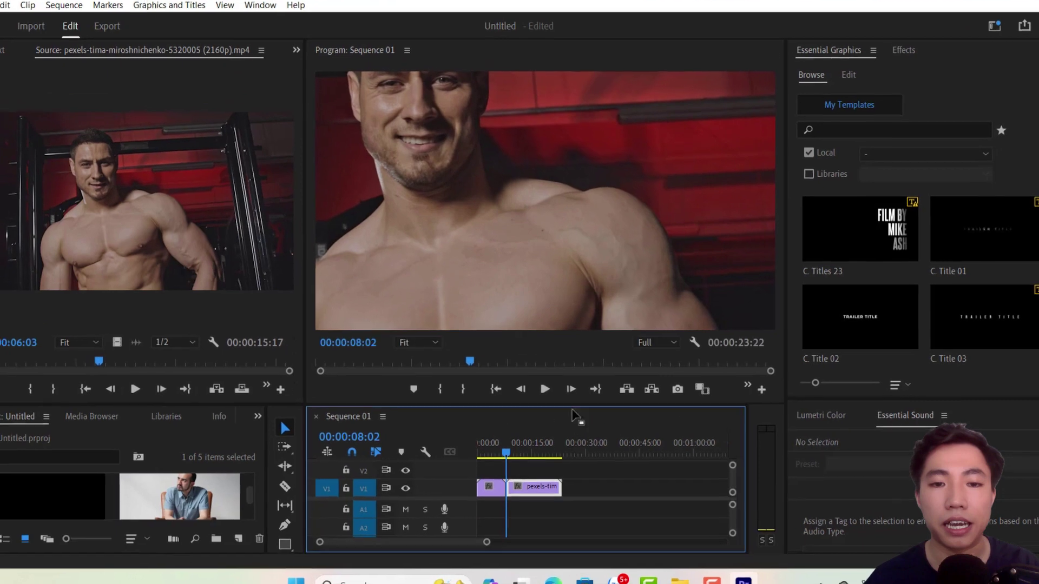
# - Scale the shirtless-man clip to frame size and move it onto V2 above the office clip
pyautogui.rightClick(557, 487)
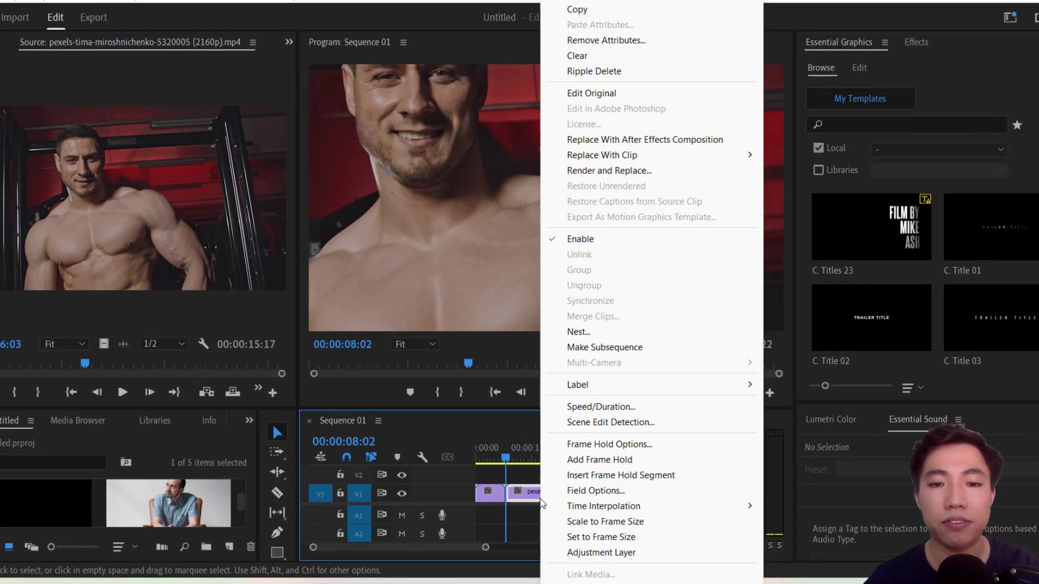
pyautogui.click(587, 511)
pyautogui.moveTo(508, 455); pyautogui.dragTo(430, 473)
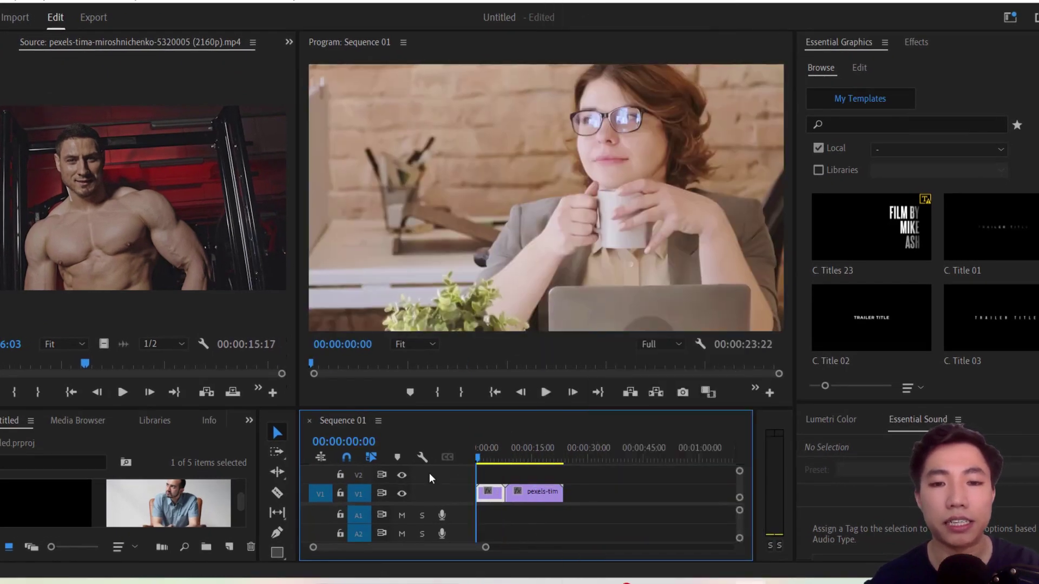
pyautogui.press('space')
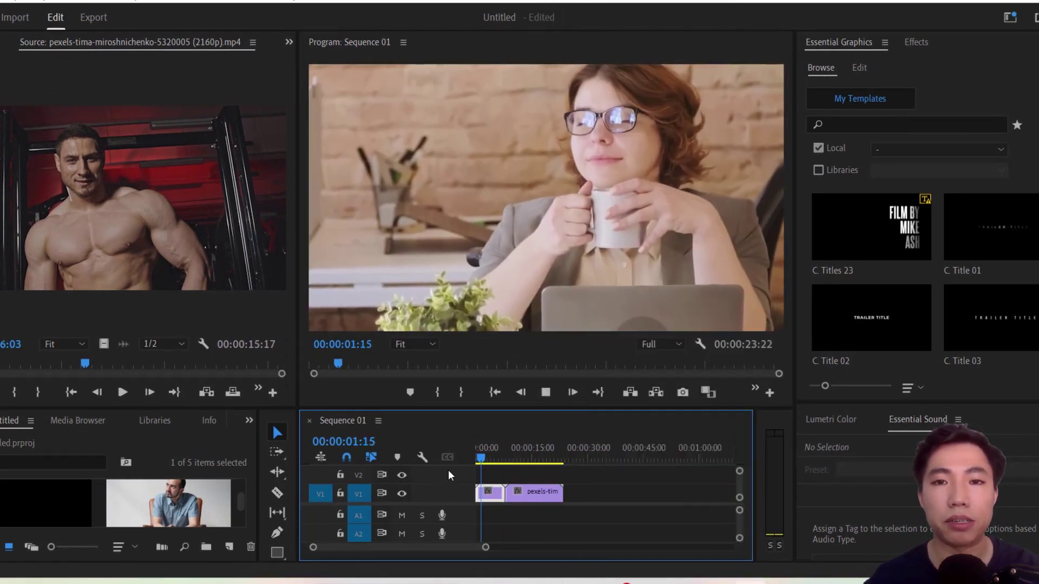
pyautogui.moveTo(534, 491); pyautogui.dragTo(505, 472)
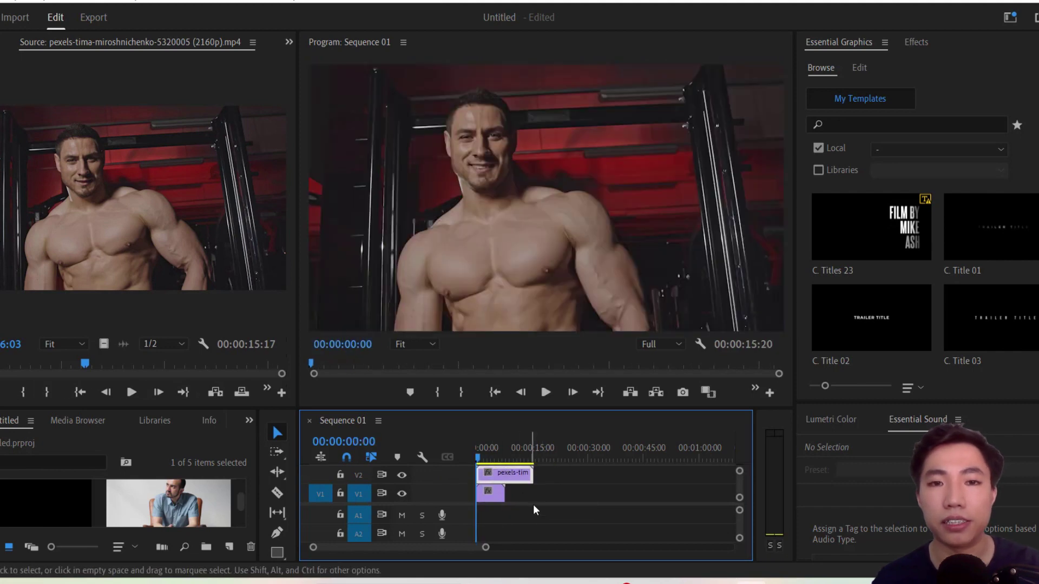
# - Give the V2 shirtless-man clip a yellow label
pyautogui.moveTo(482, 547); pyautogui.dragTo(395, 547)
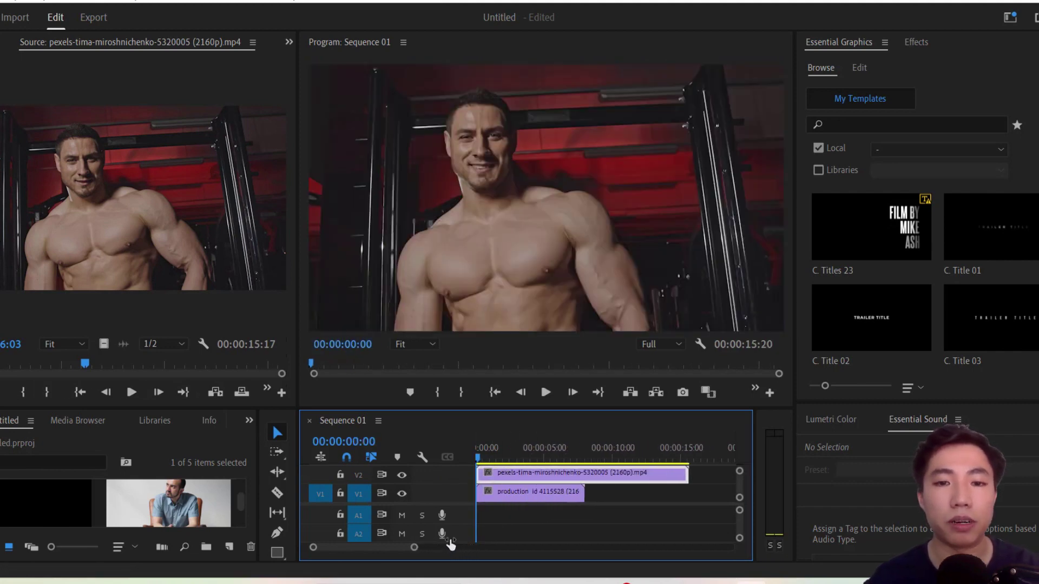
pyautogui.moveTo(497, 410); pyautogui.dragTo(498, 398)
pyautogui.rightClick(563, 468)
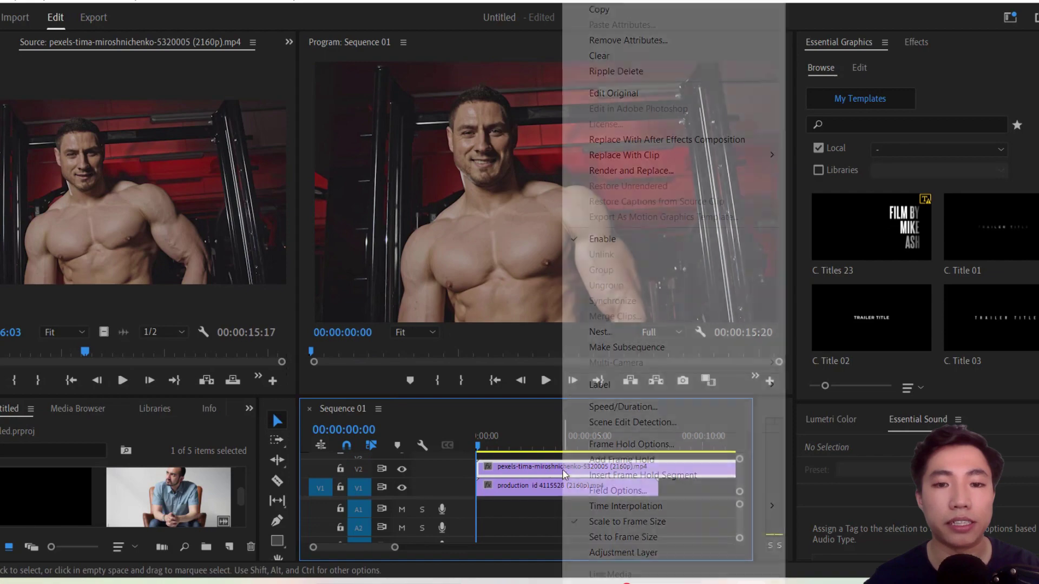
pyautogui.moveTo(627, 385)
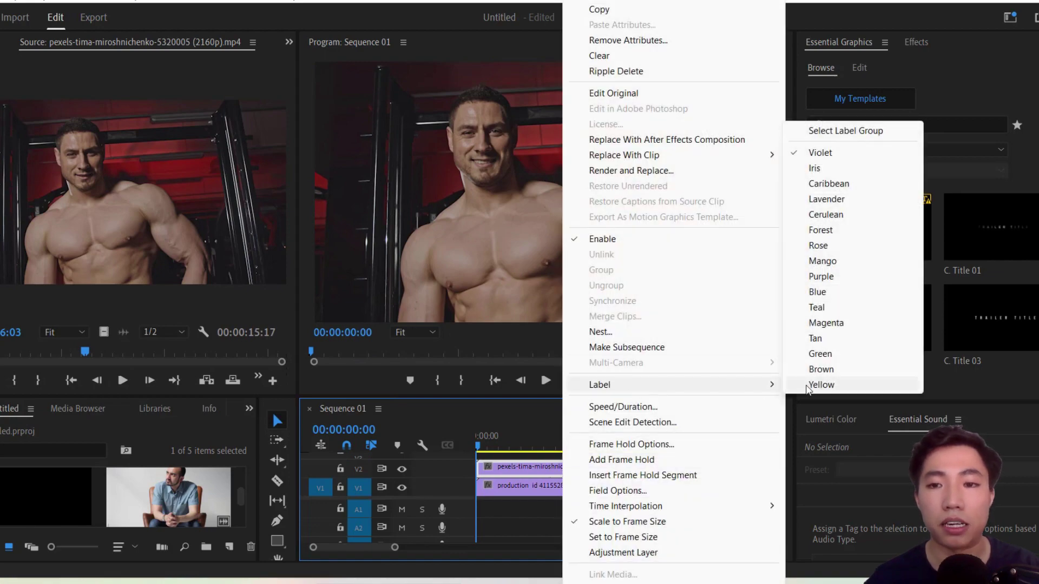
pyautogui.click(821, 384)
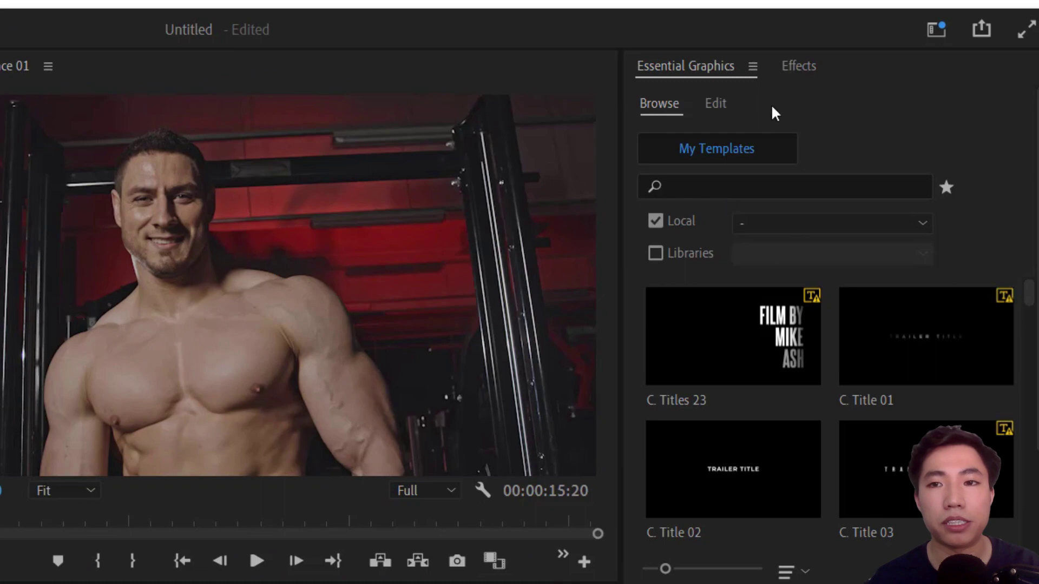
# - Search the effects for 'mocha' and apply Mocha Pro to the V2 clip
pyautogui.click(921, 36)
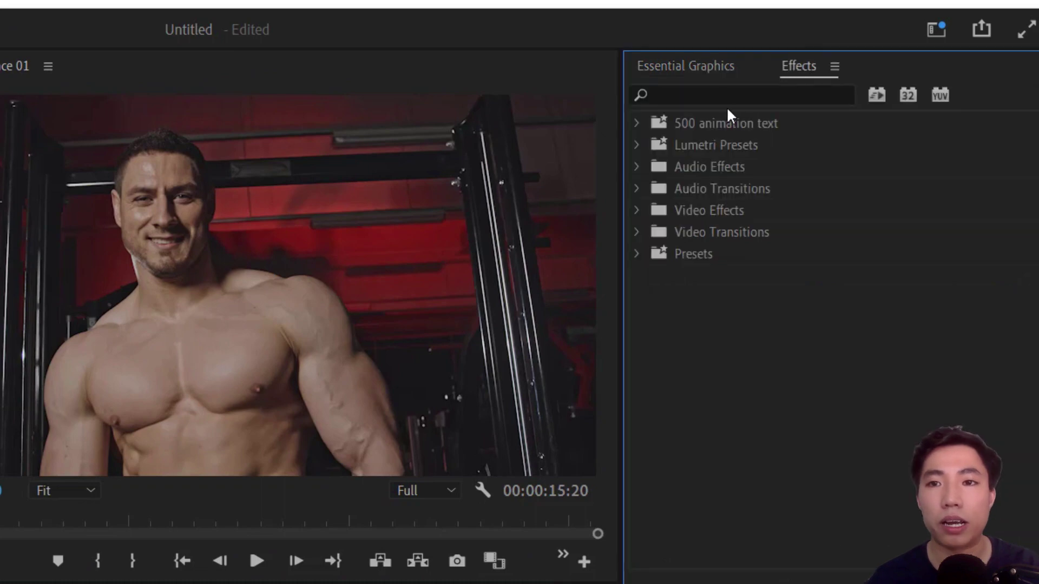
pyautogui.click(719, 94)
pyautogui.write('moc')
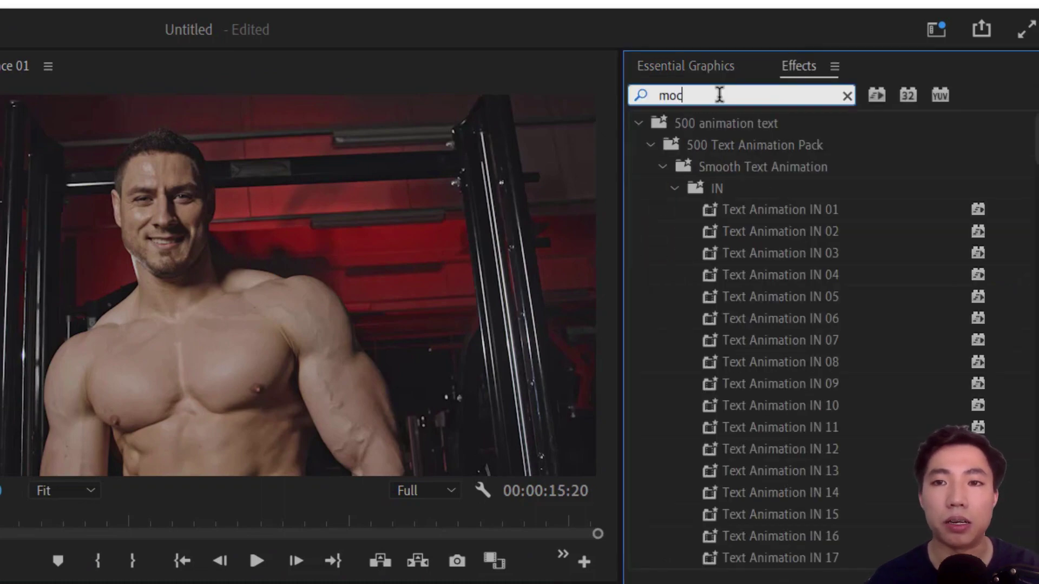
pyautogui.write('ha')
pyautogui.moveTo(866, 169); pyautogui.dragTo(537, 469)
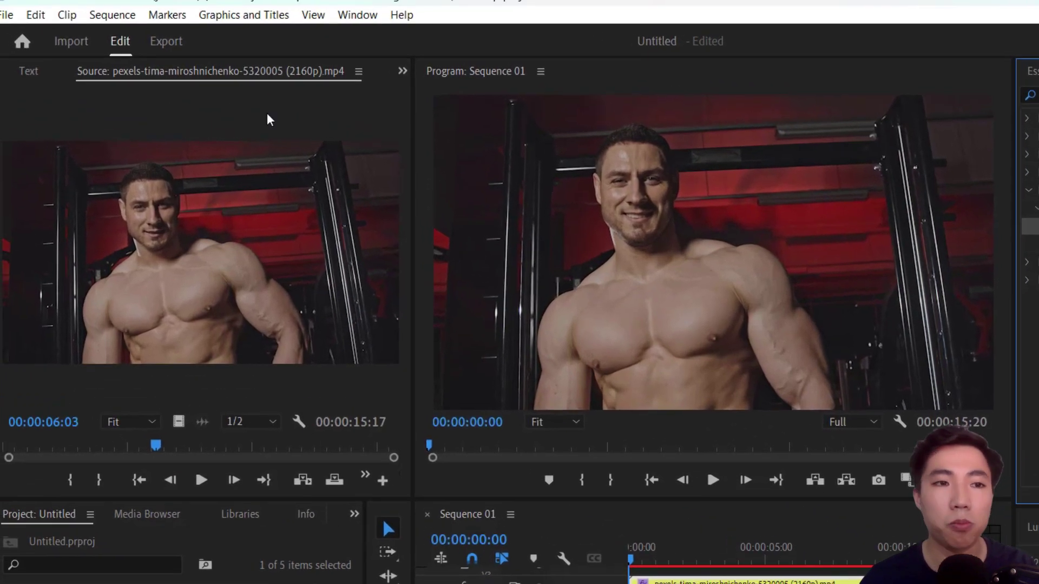
# - Launch the shirtless-man clip in Mocha Pro from its Effect Controls
pyautogui.click(402, 72)
pyautogui.click(454, 91)
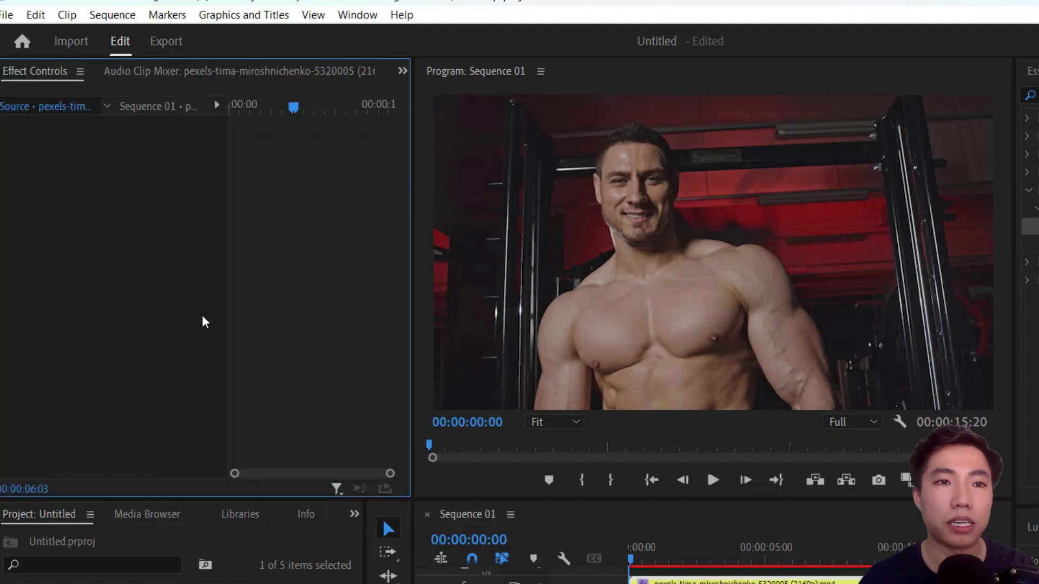
pyautogui.click(690, 578)
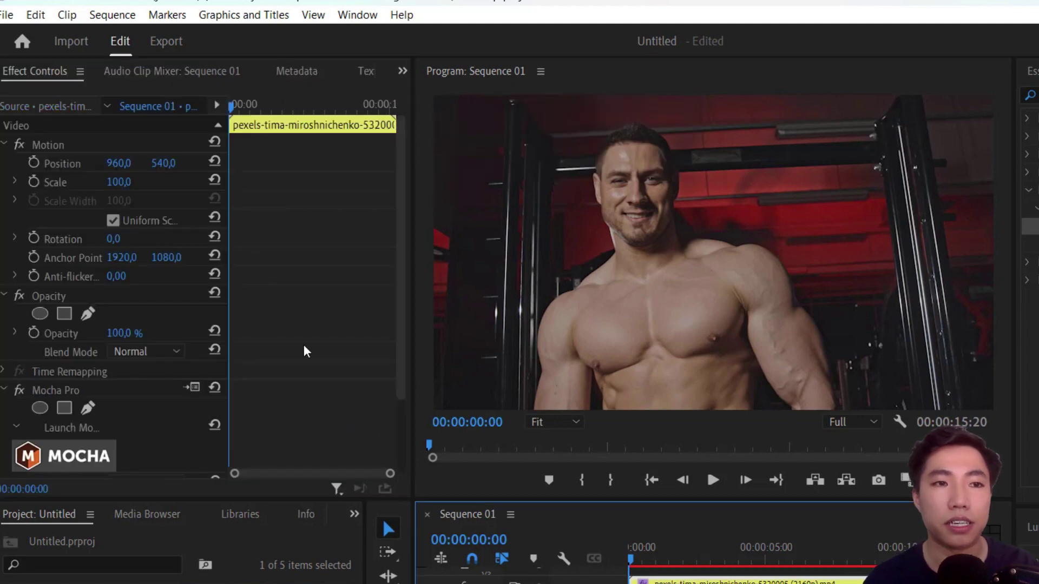
pyautogui.scroll(-3, 306, 358)
pyautogui.click(92, 369)
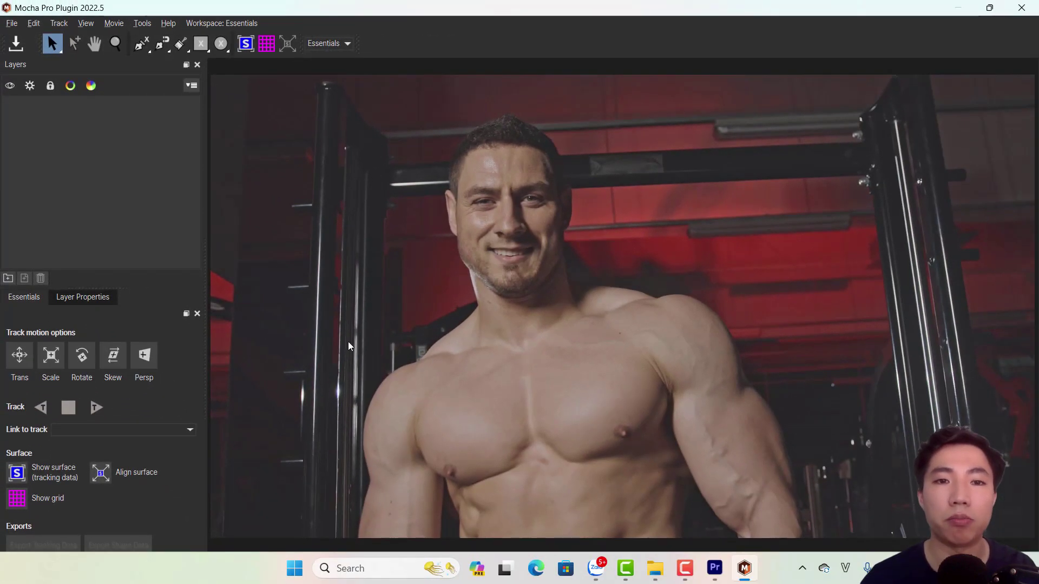
pyautogui.press('space')
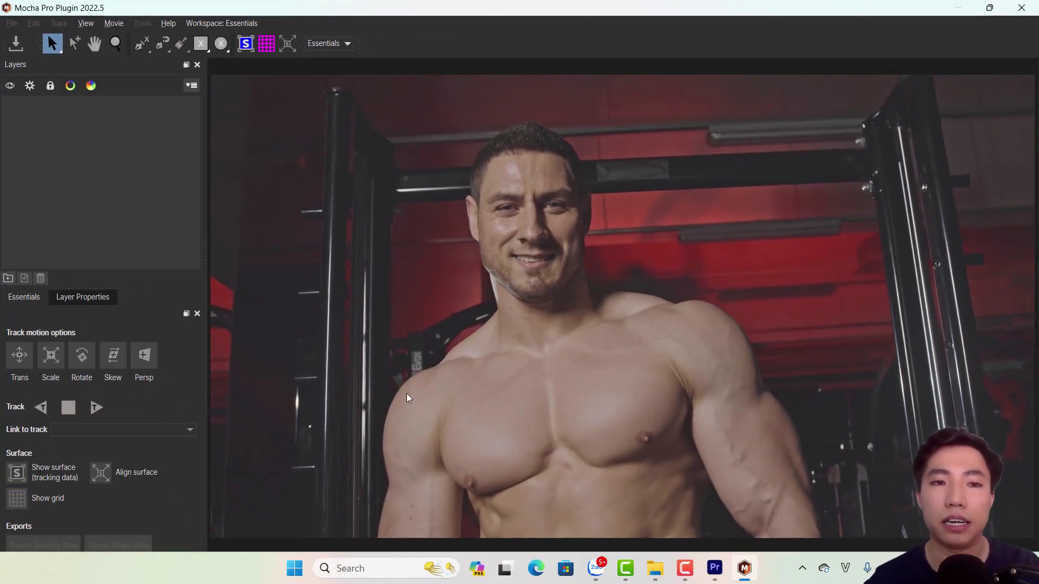
pyautogui.press('space')
pyautogui.click(222, 22)
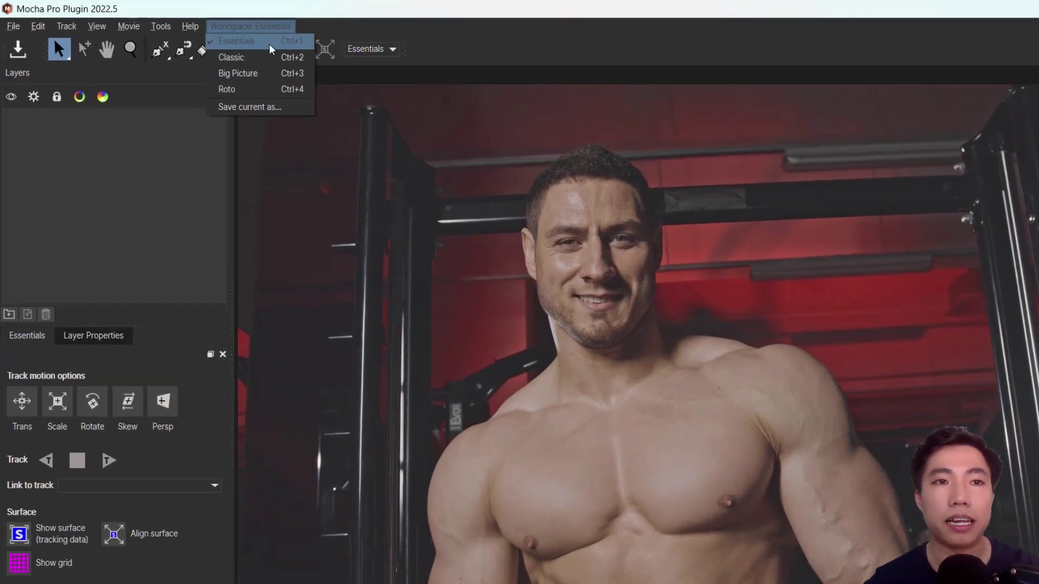
pyautogui.click(258, 58)
pyautogui.scroll(-2, 604, 233)
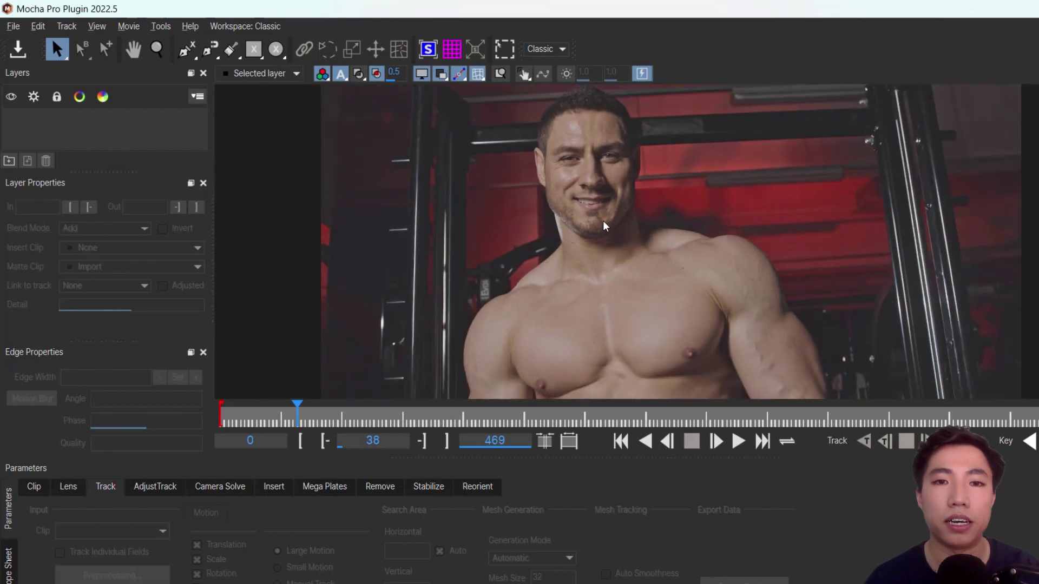
pyautogui.scroll(-2, 603, 232)
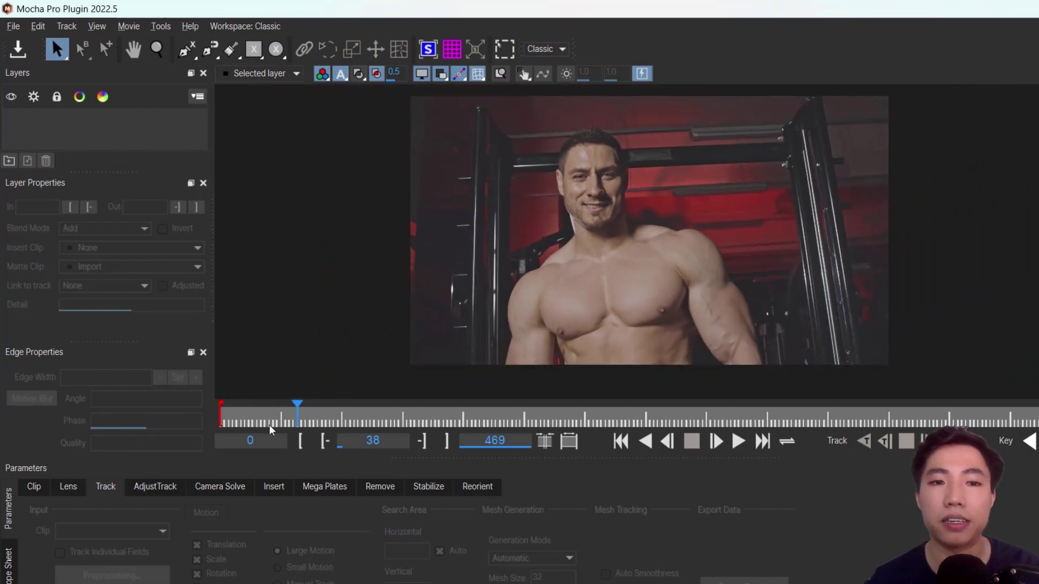
pyautogui.click(245, 26)
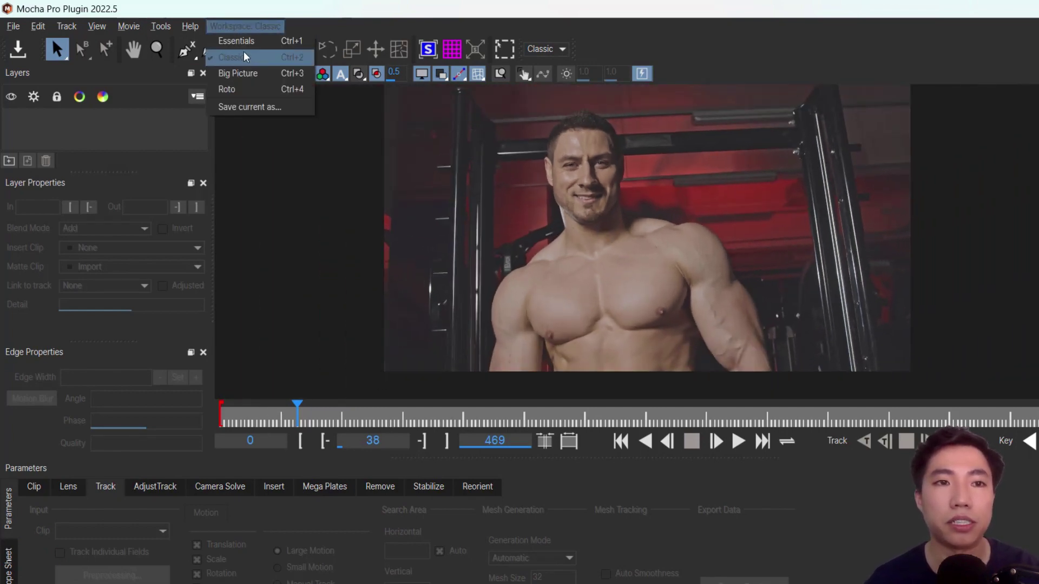
pyautogui.click(251, 45)
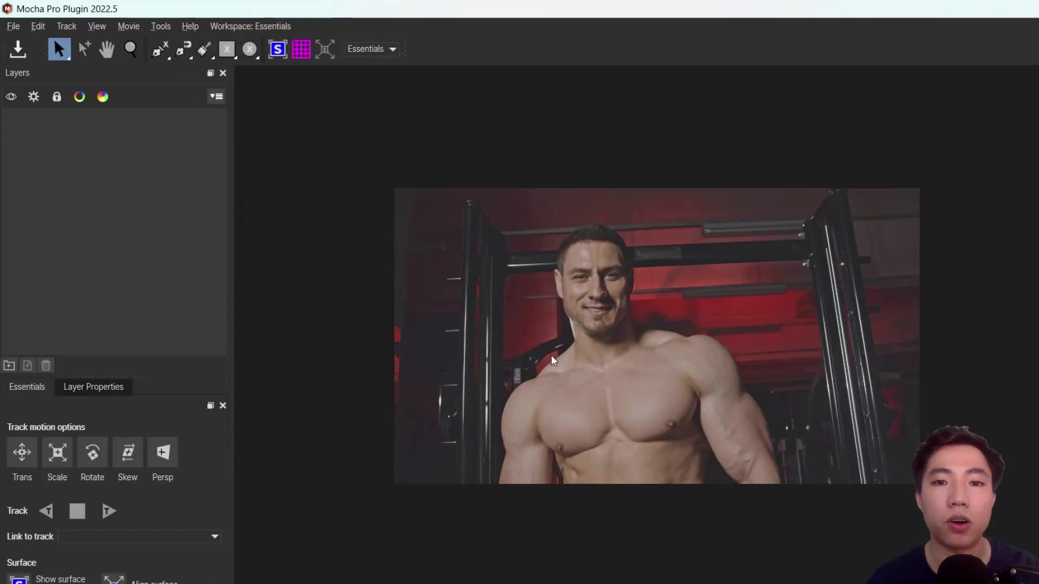
pyautogui.scroll(2, 552, 356)
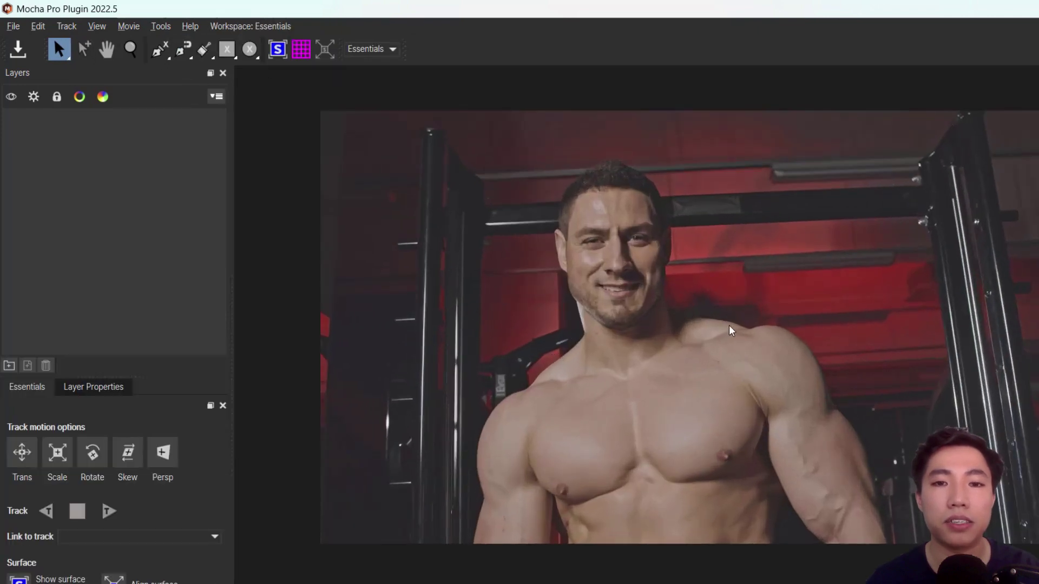
pyautogui.scroll(1, 782, 343)
pyautogui.scroll(-1, 739, 339)
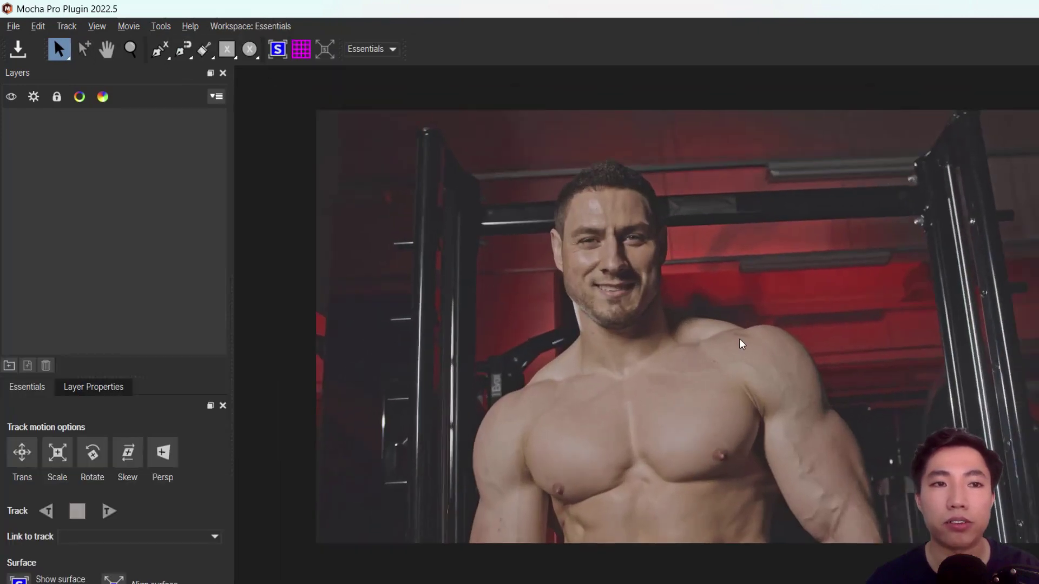
pyautogui.scroll(1, 724, 342)
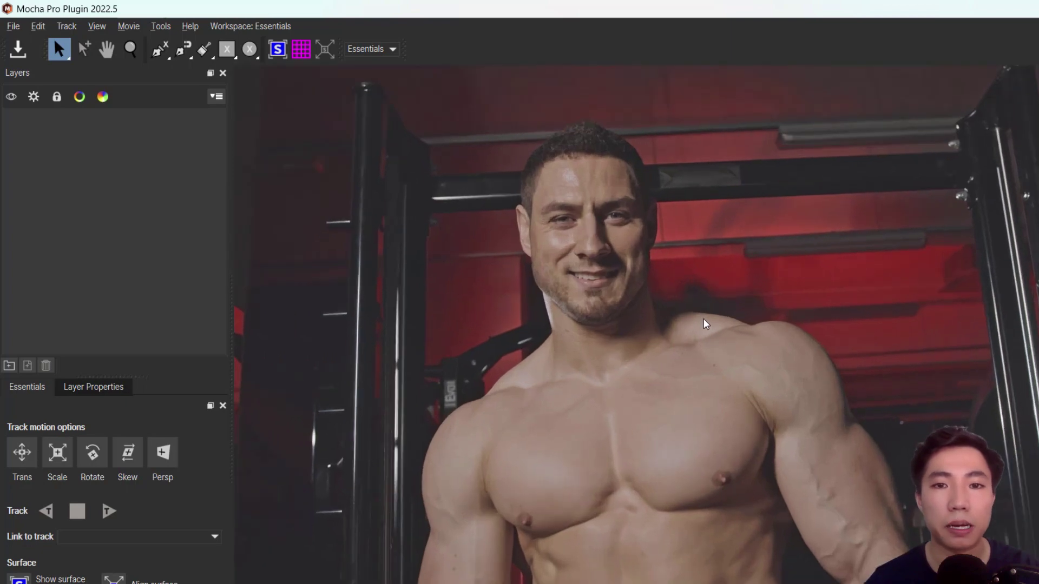
# - Draw an X-Spline Layer 1 outline around the man's head and torso
pyautogui.click(180, 52)
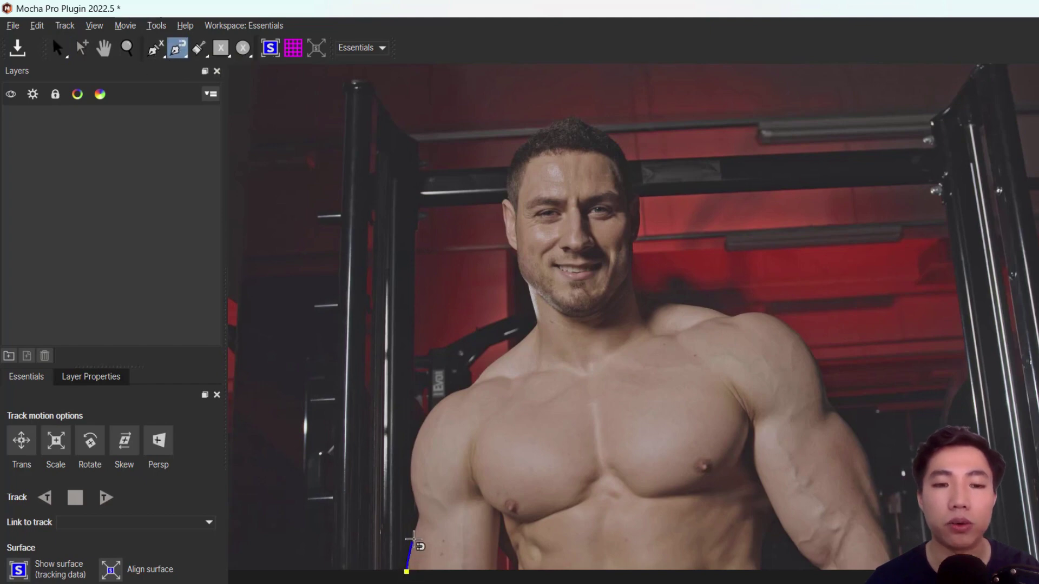
pyautogui.click(419, 517)
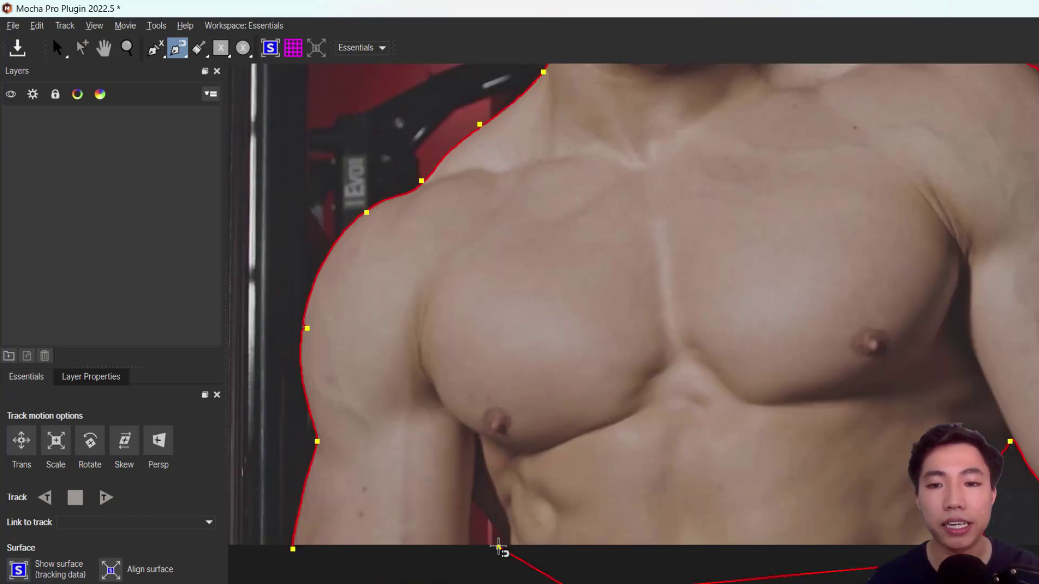
pyautogui.scroll(-3, 623, 402)
pyautogui.scroll(-3, 623, 401)
pyautogui.scroll(-2, 623, 402)
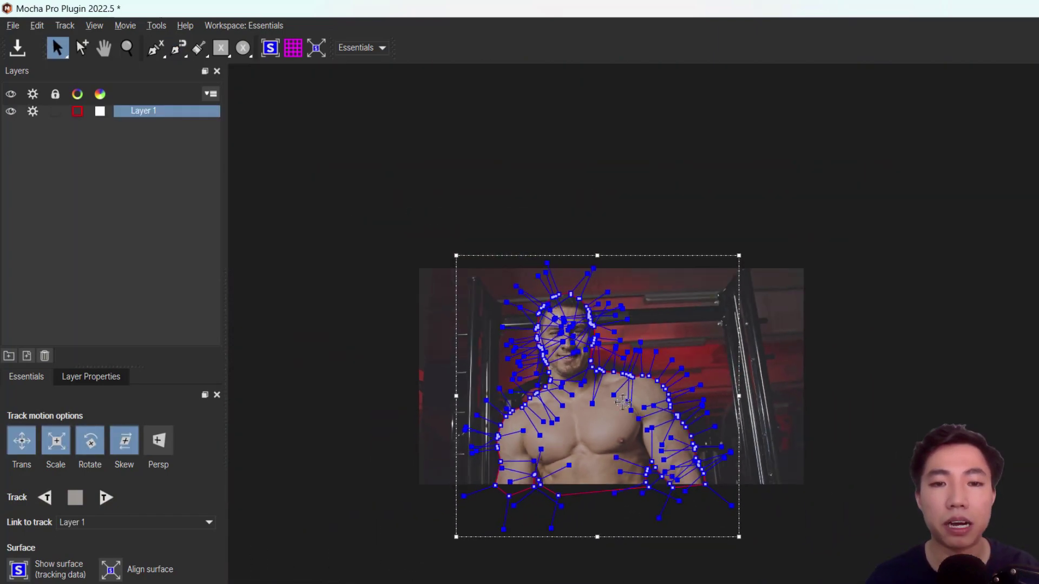
# - Track Layer 1 forward and then backward through the clip
pyautogui.scroll(2, 590, 514)
pyautogui.scroll(2, 620, 507)
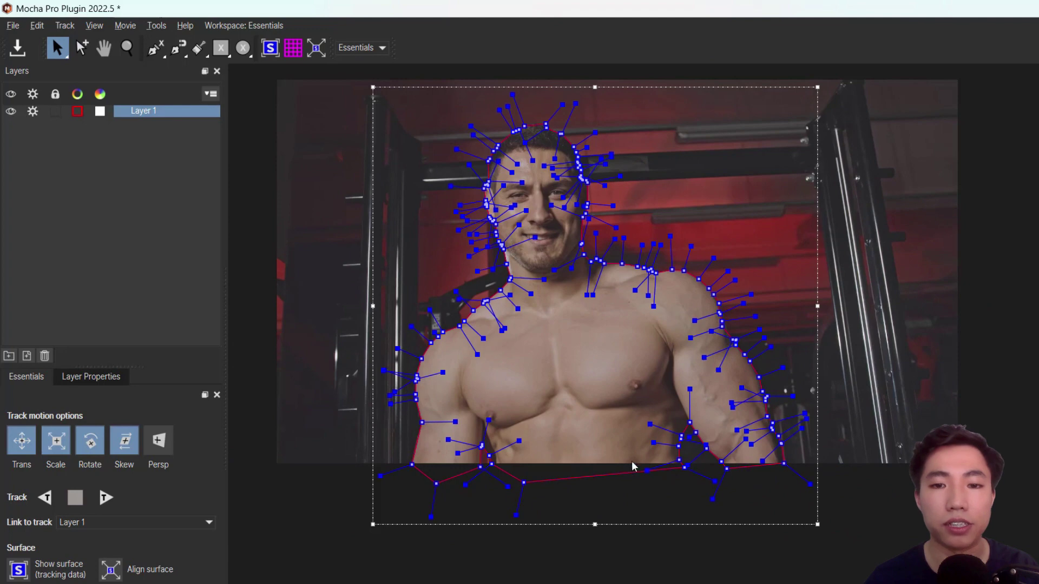
pyautogui.scroll(1, 644, 454)
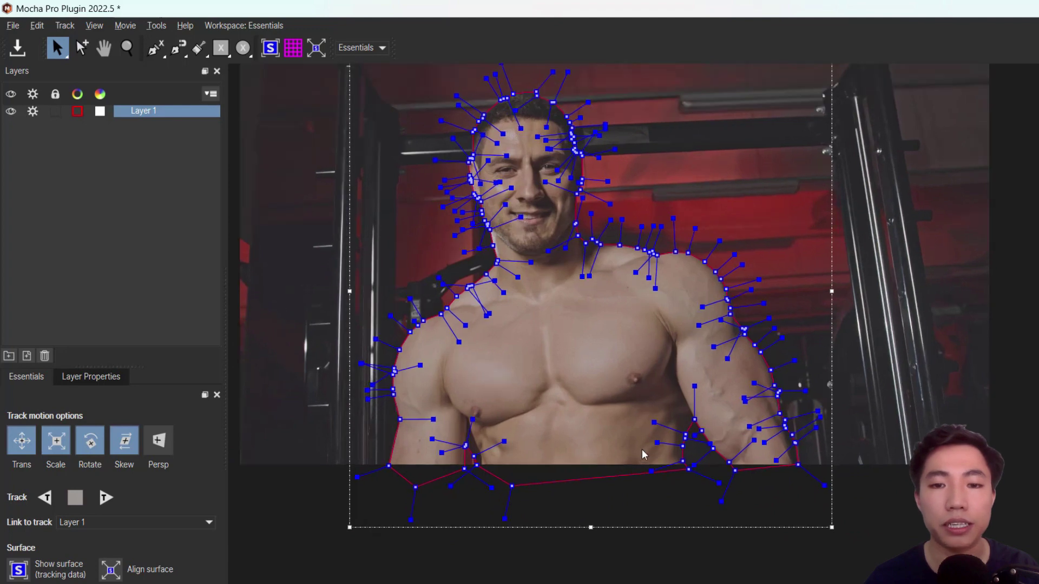
pyautogui.click(105, 499)
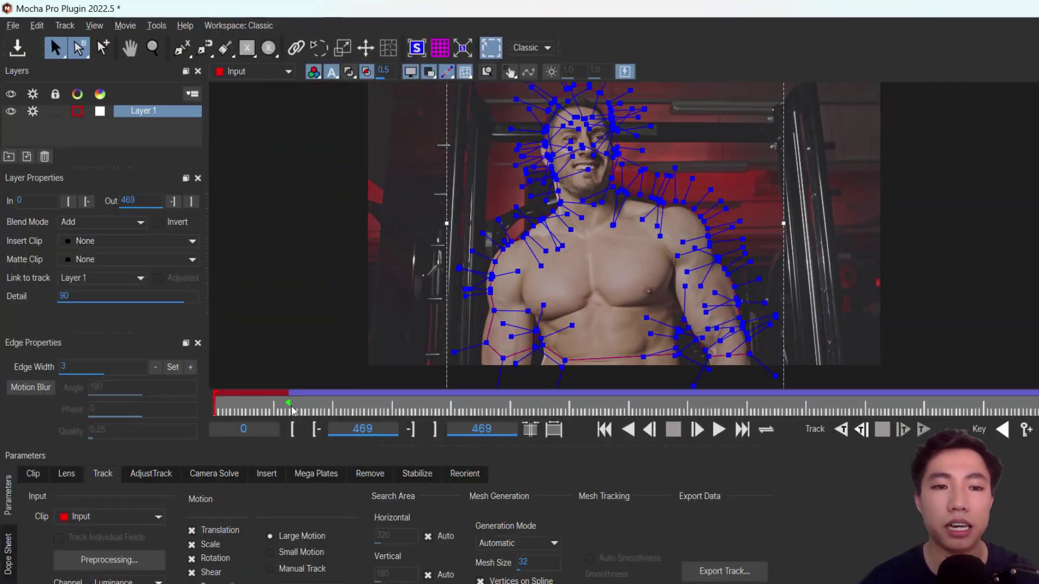
pyautogui.click(841, 430)
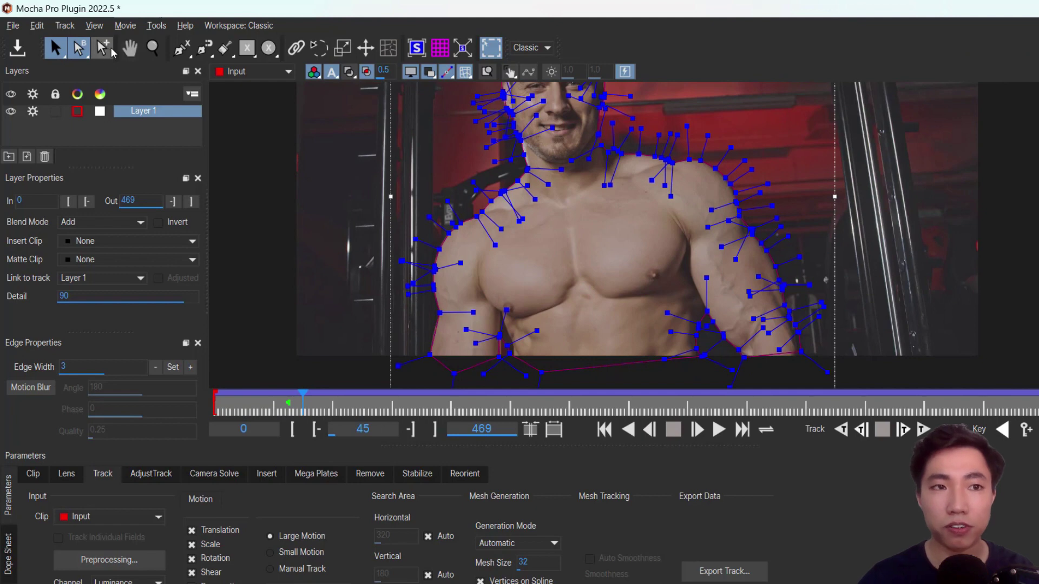
# - Drag Layer 1's bottom points lower, under the right arm, chest and lower left
pyautogui.click(111, 50)
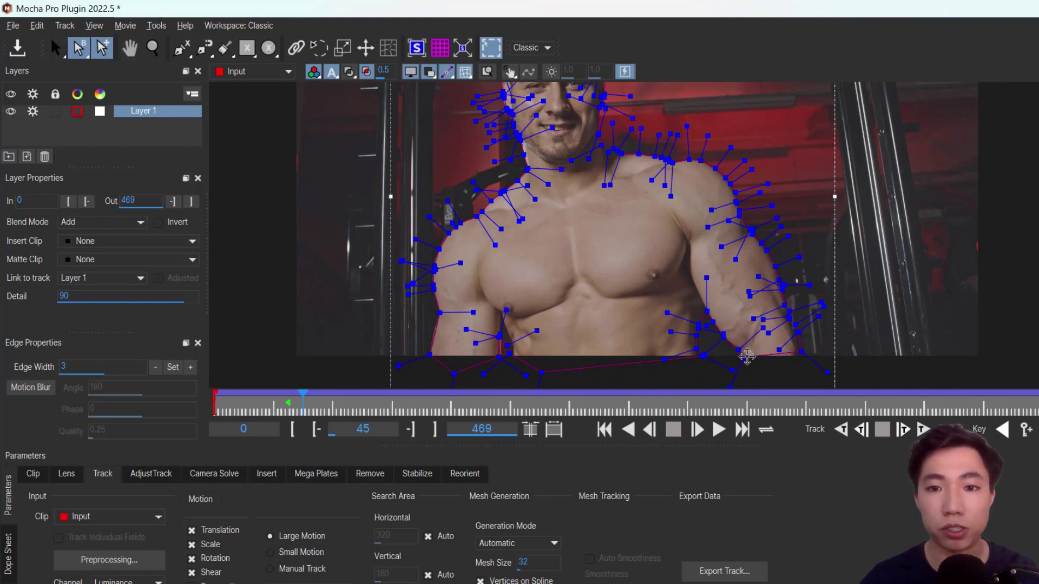
pyautogui.moveTo(747, 356)
pyautogui.mouseDown()
pyautogui.moveTo(751, 373)
pyautogui.moveTo(800, 371)
pyautogui.mouseUp()
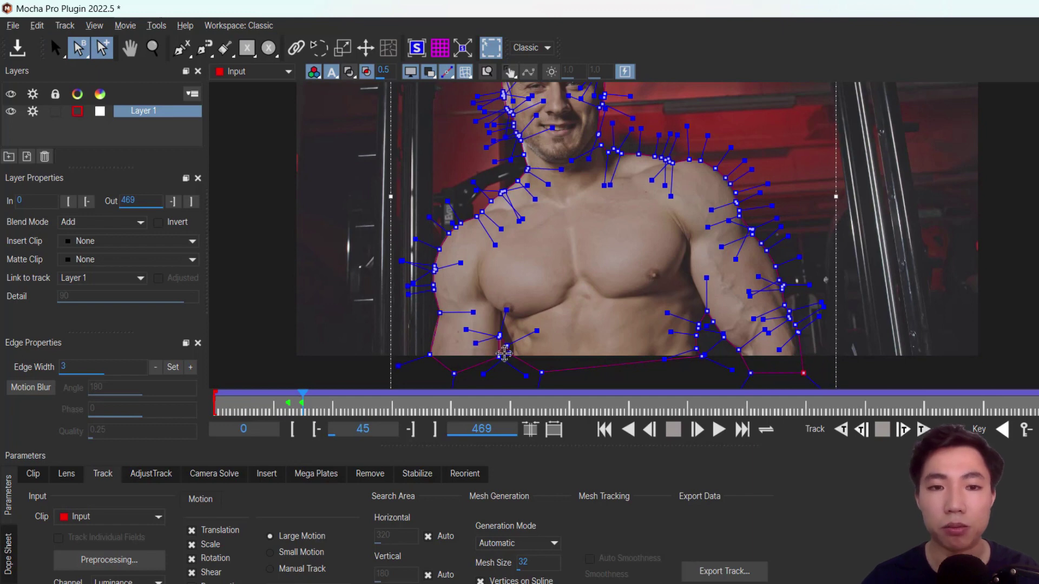
pyautogui.moveTo(496, 368); pyautogui.dragTo(496, 375)
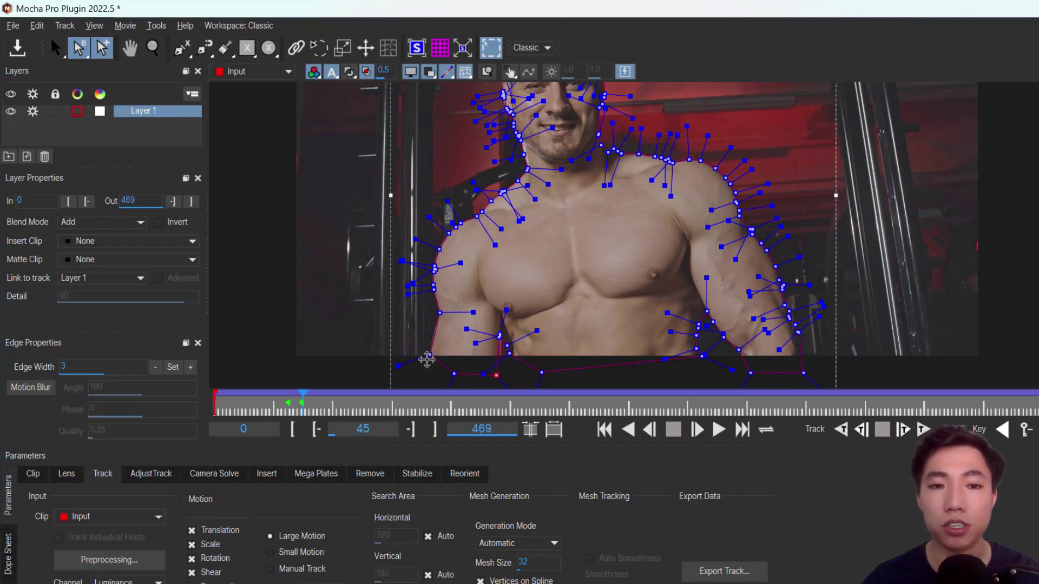
pyautogui.moveTo(427, 363); pyautogui.dragTo(425, 371)
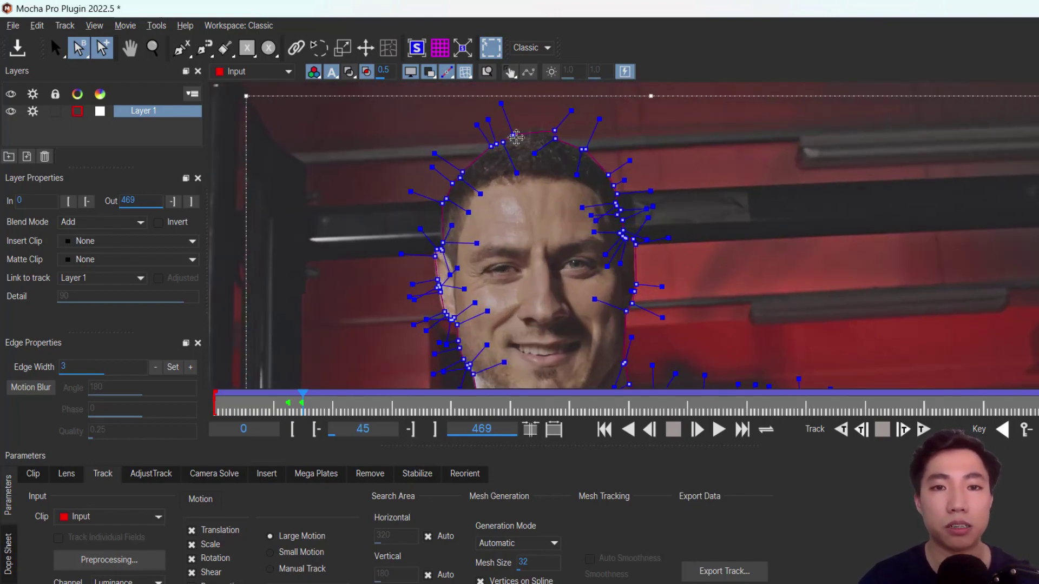
# - Pull the top-of-head mask point up to follow the man's hairline
pyautogui.scroll(2, 526, 138)
pyautogui.scroll(3, 525, 130)
pyautogui.scroll(1, 524, 121)
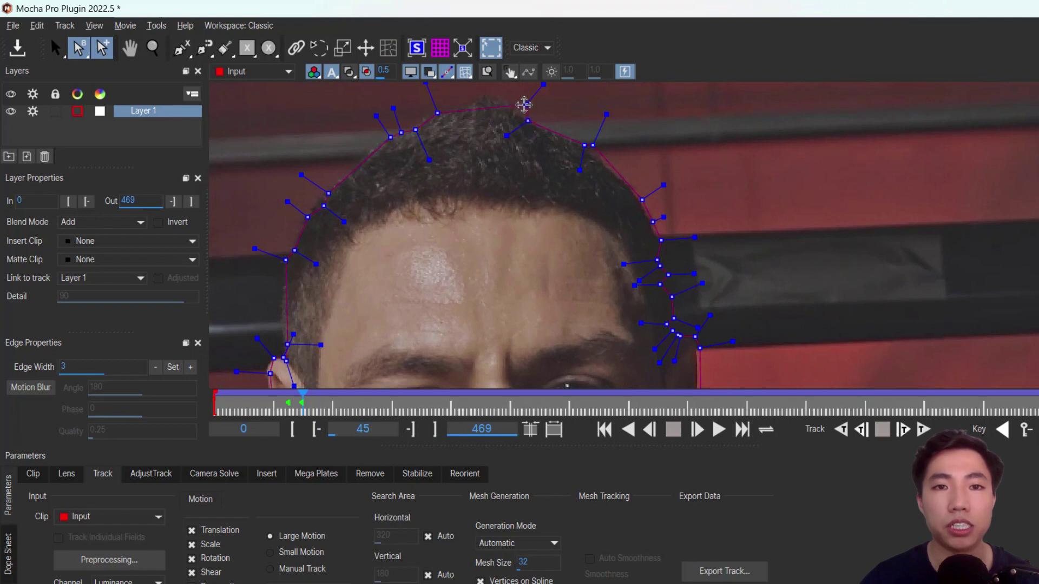
pyautogui.moveTo(524, 105); pyautogui.dragTo(506, 100)
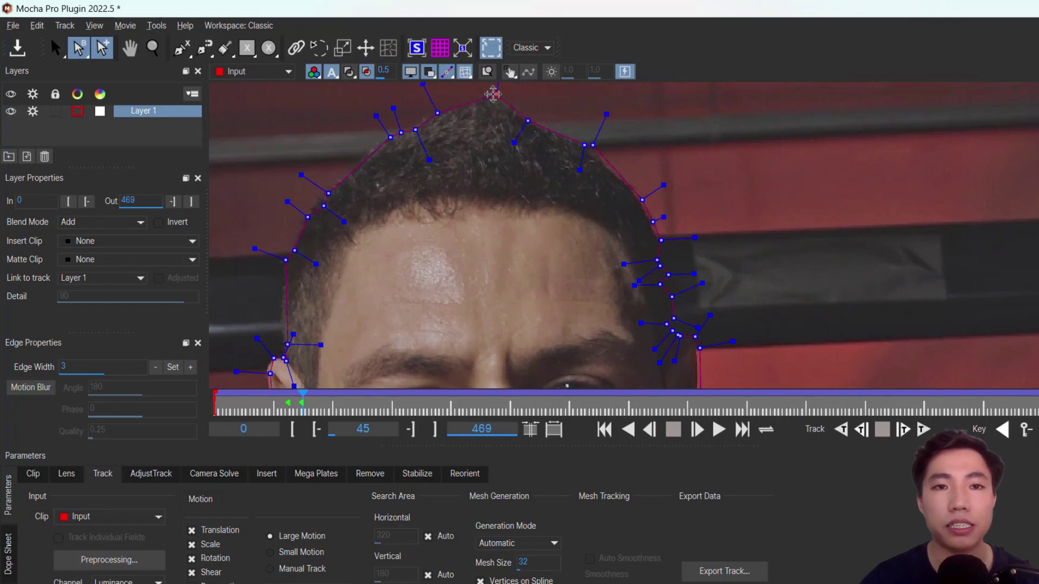
pyautogui.scroll(1, 478, 118)
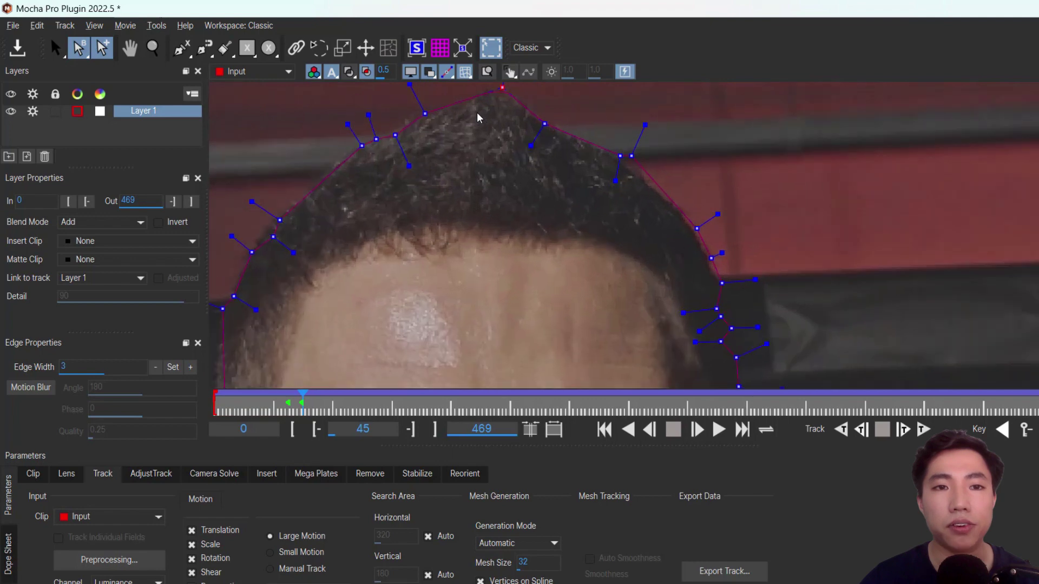
pyautogui.scroll(-2, 480, 120)
pyautogui.scroll(-1, 487, 130)
pyautogui.scroll(2, 610, 216)
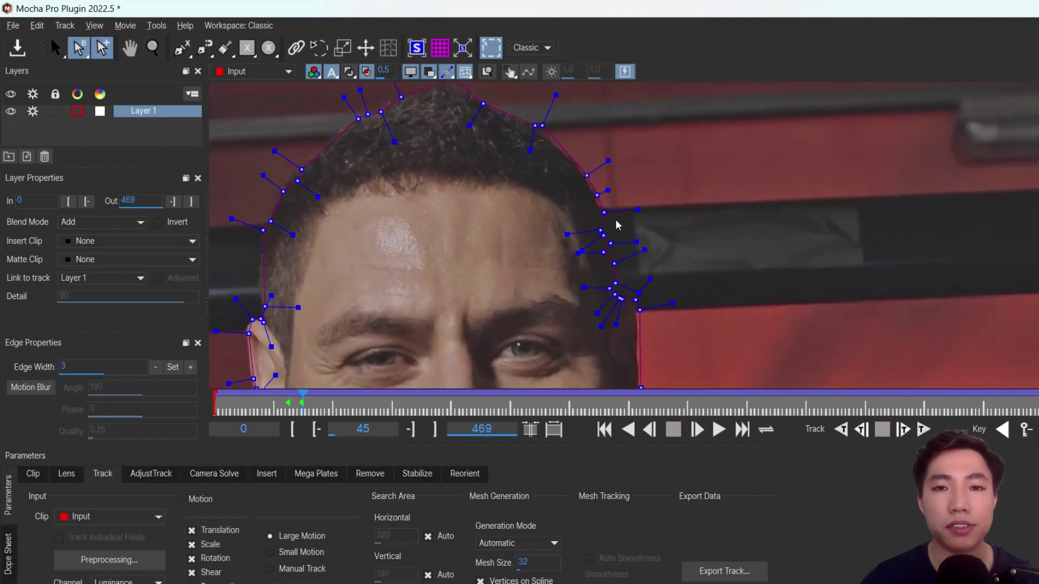
pyautogui.scroll(2, 610, 216)
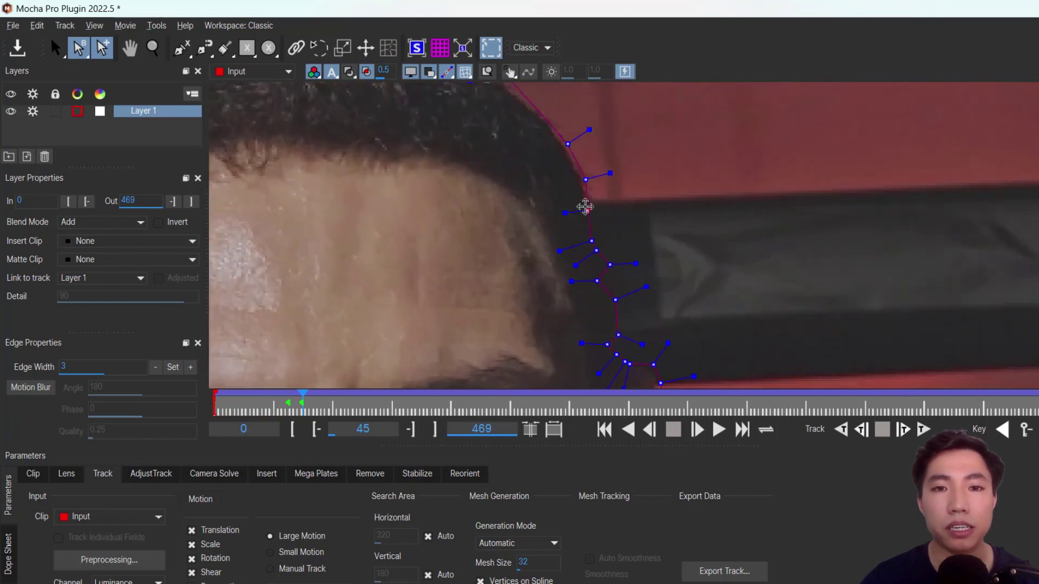
pyautogui.scroll(-3, 543, 218)
pyautogui.scroll(-1, 611, 244)
pyautogui.scroll(-1, 614, 249)
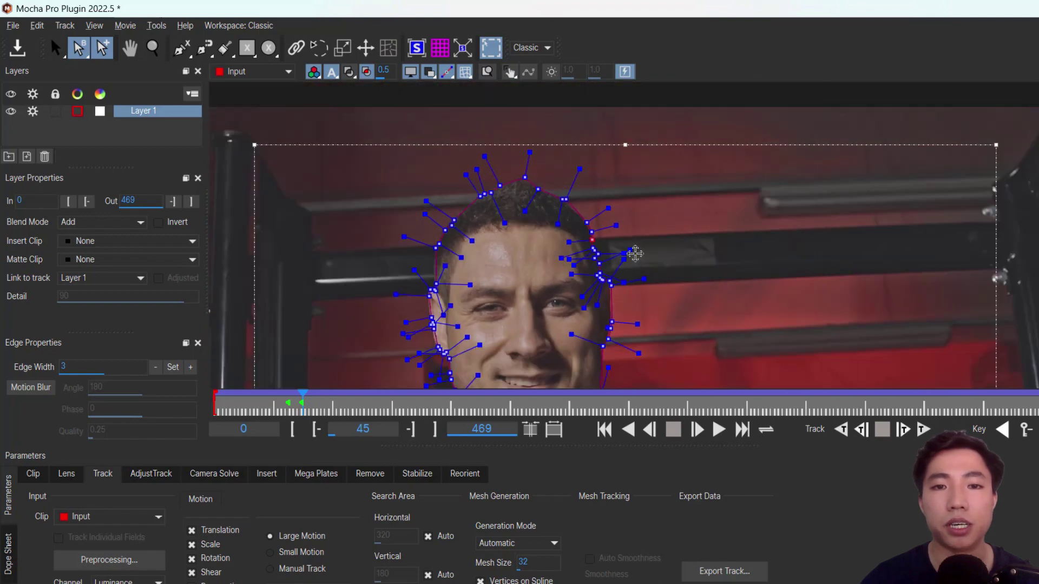
pyautogui.scroll(-1, 645, 245)
pyautogui.scroll(-1, 647, 249)
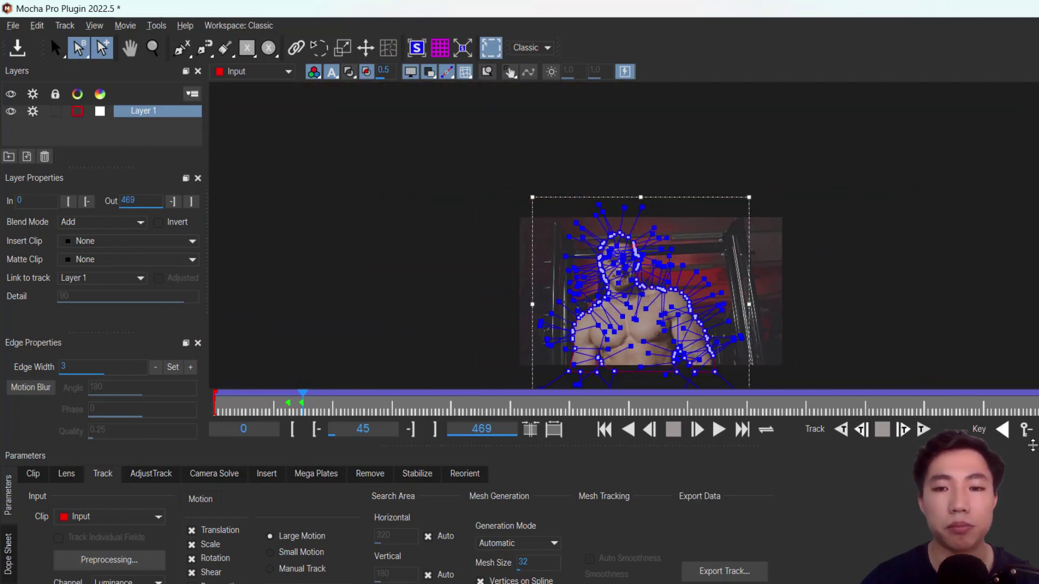
# - Track the adjusted mask forward again and save the Mocha project
pyautogui.click(923, 430)
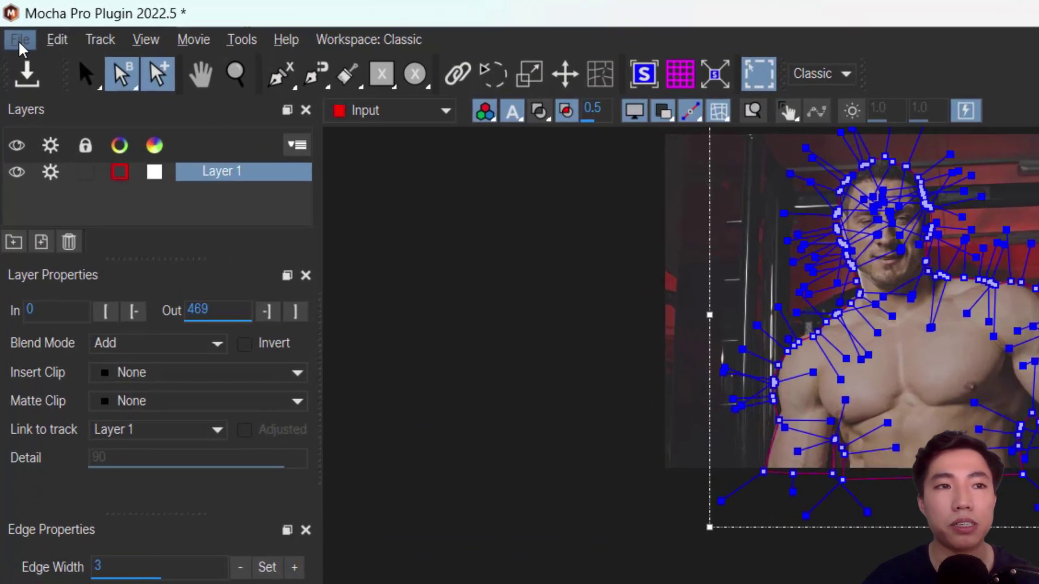
pyautogui.click(20, 41)
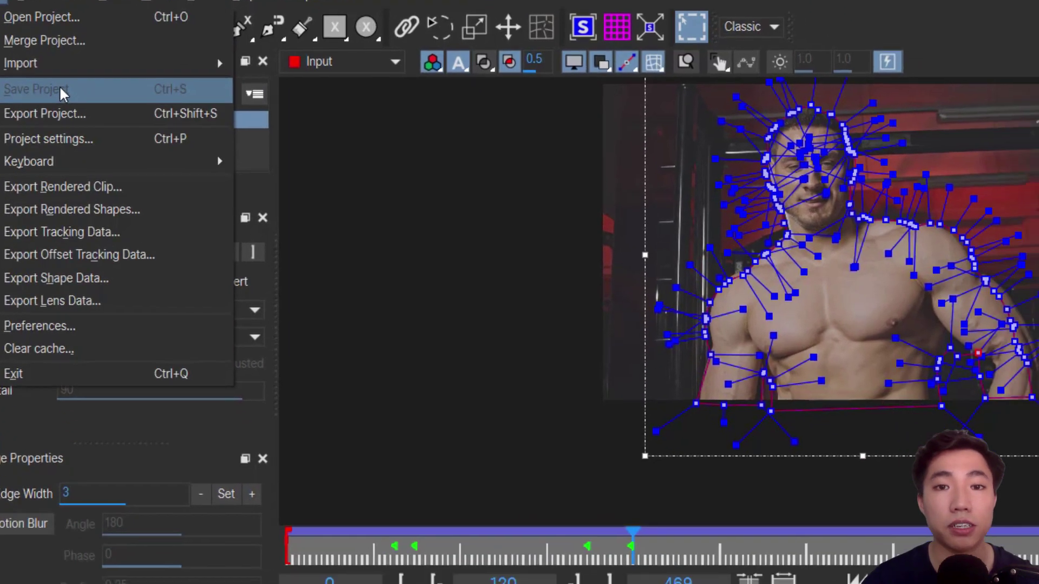
pyautogui.click(132, 139)
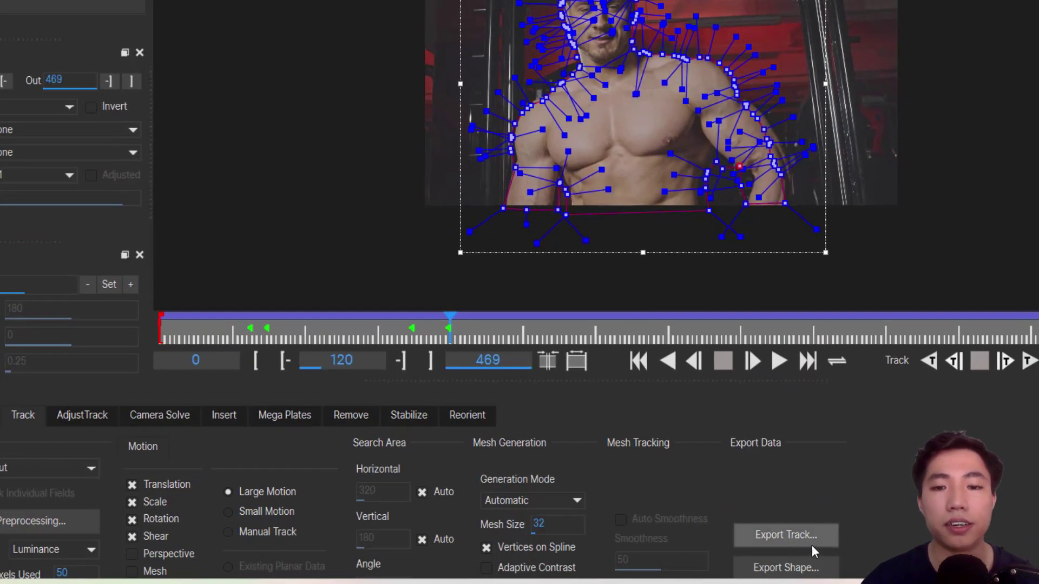
# - Copy Layer 1 as Adobe Premiere shape data (*.xml) and close Mocha, keeping changes
pyautogui.click(793, 572)
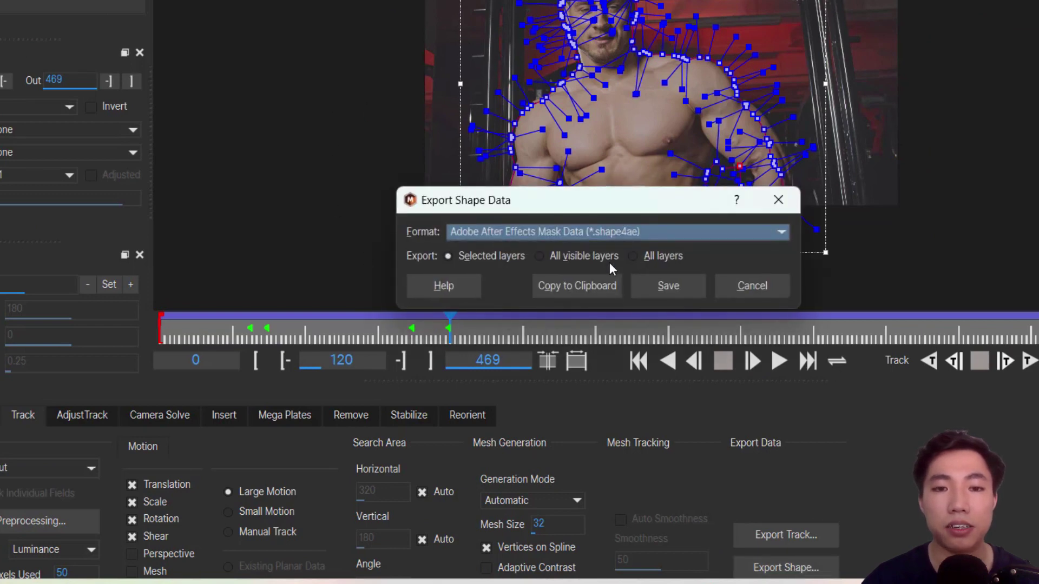
pyautogui.click(768, 230)
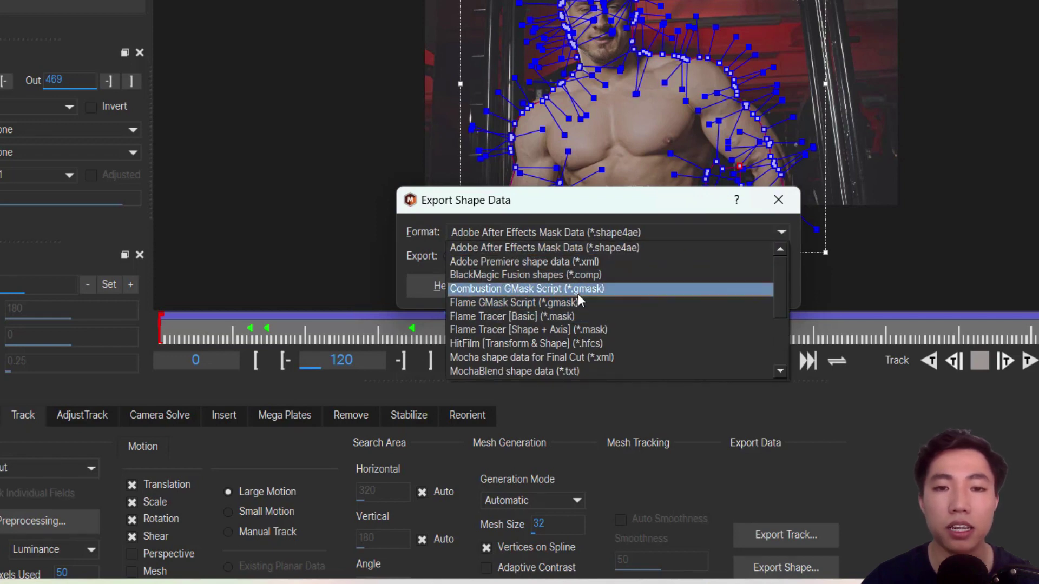
pyautogui.click(563, 265)
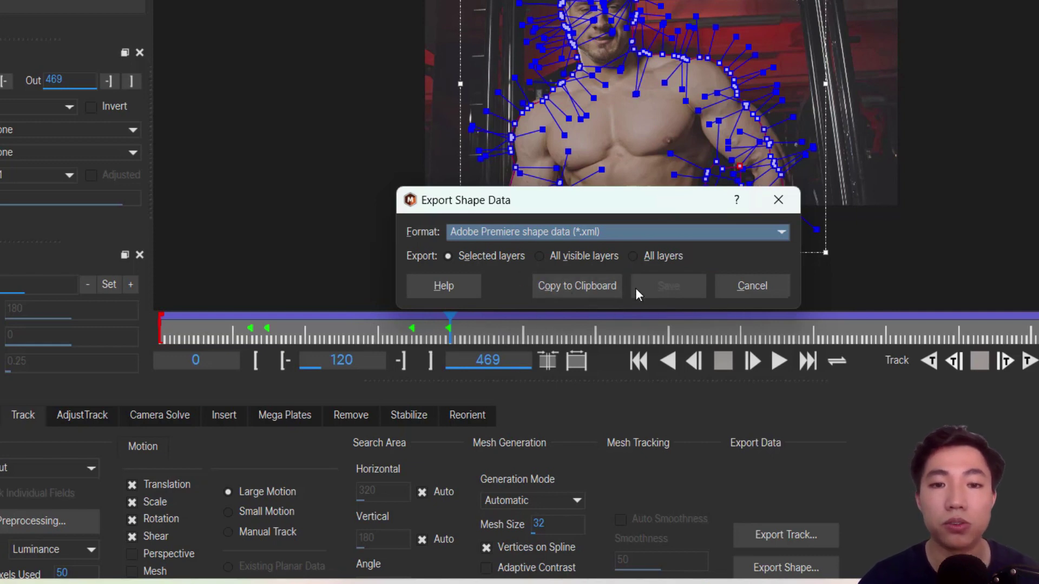
pyautogui.click(585, 288)
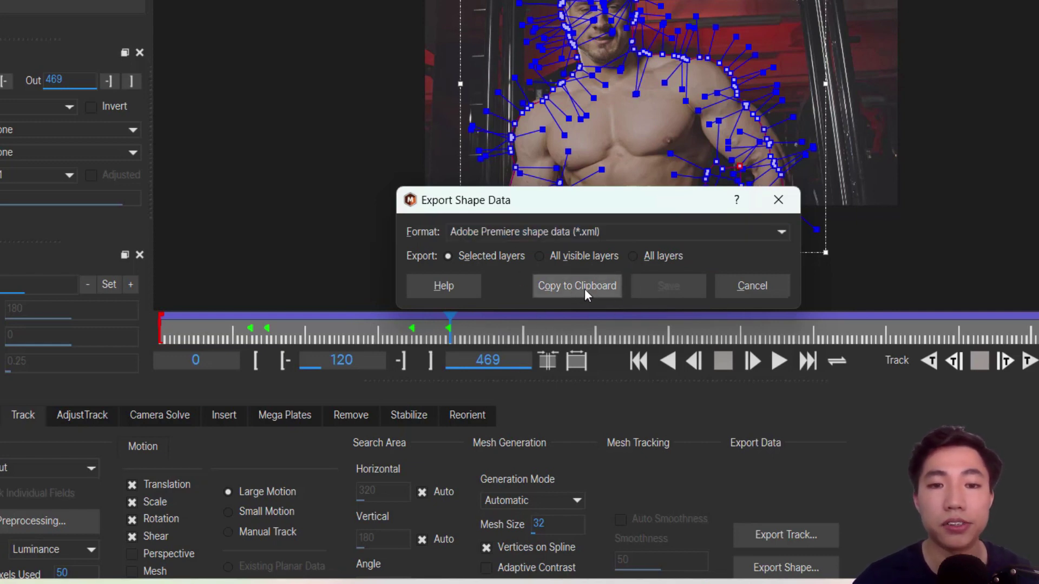
pyautogui.click(577, 283)
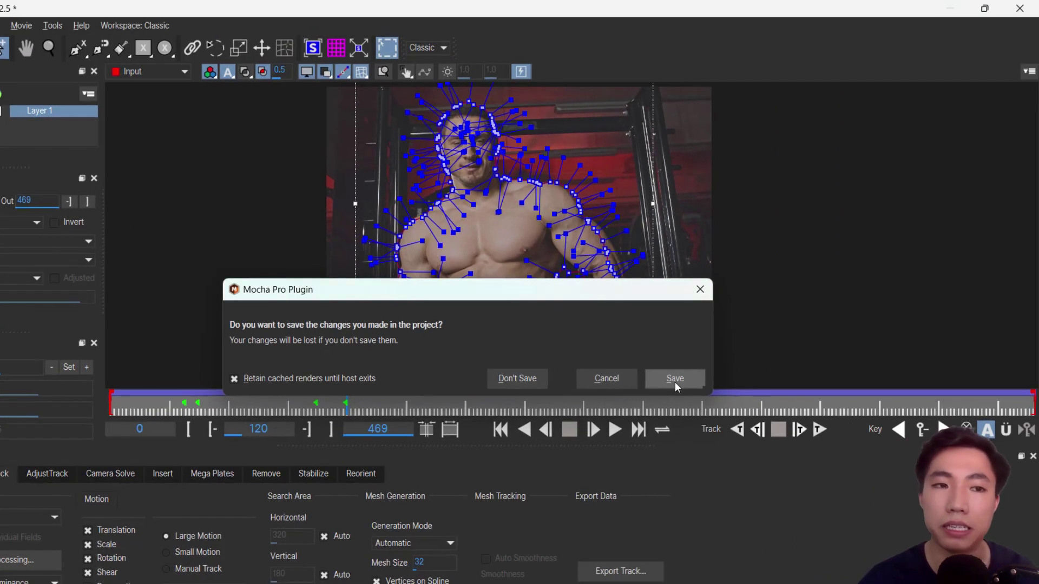
pyautogui.click(674, 382)
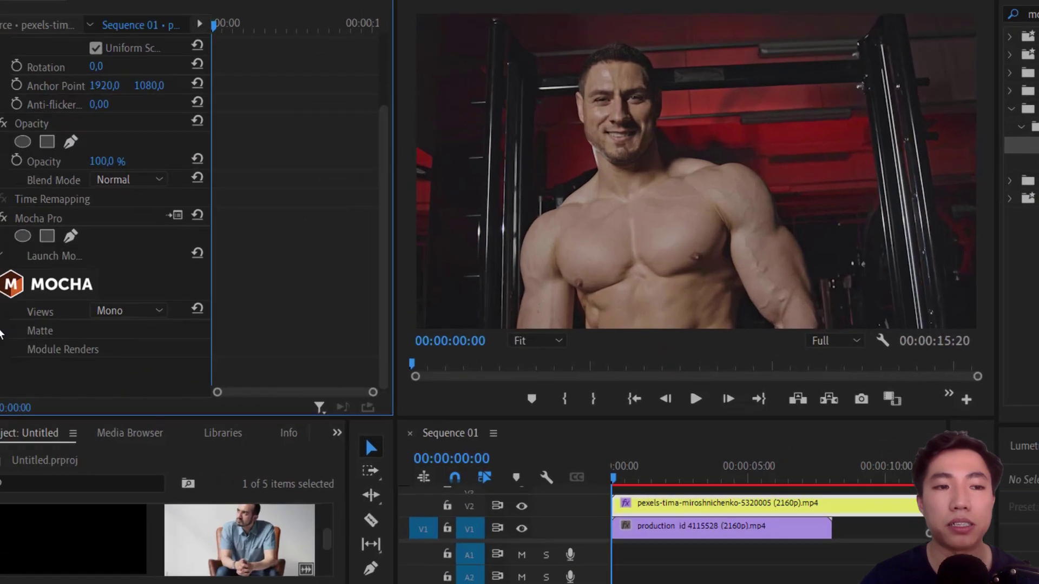
# - Expand the Mocha Pro Matte settings and turn on Apply Matte for the gym clip
pyautogui.click(0, 350)
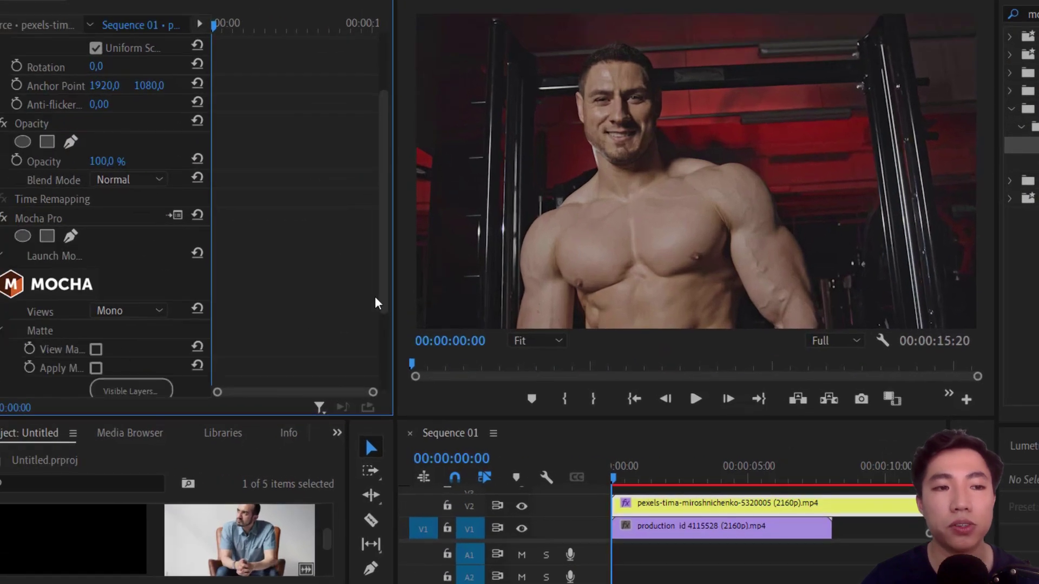
pyautogui.scroll(-3, 168, 329)
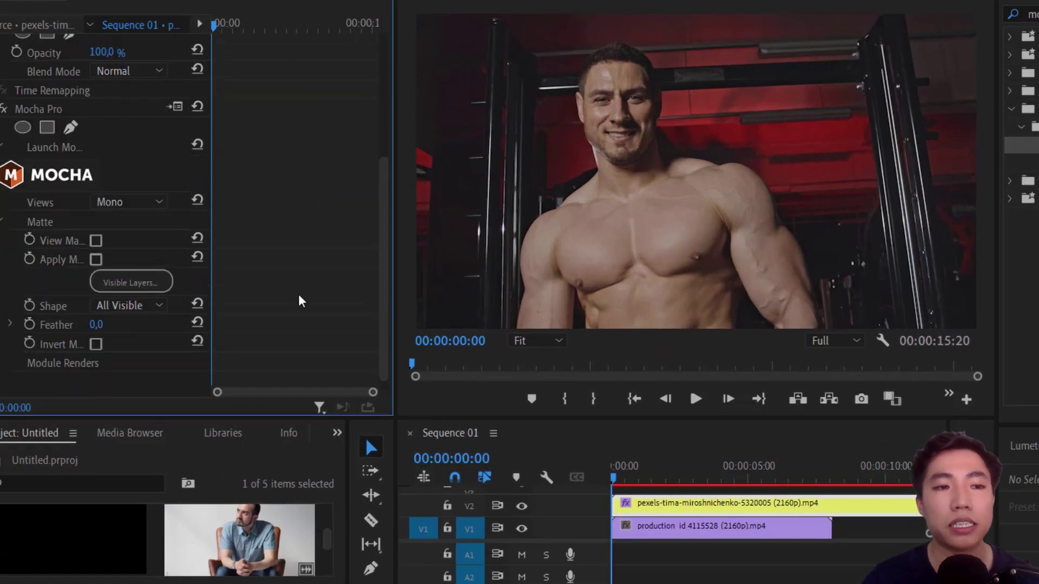
pyautogui.click(96, 260)
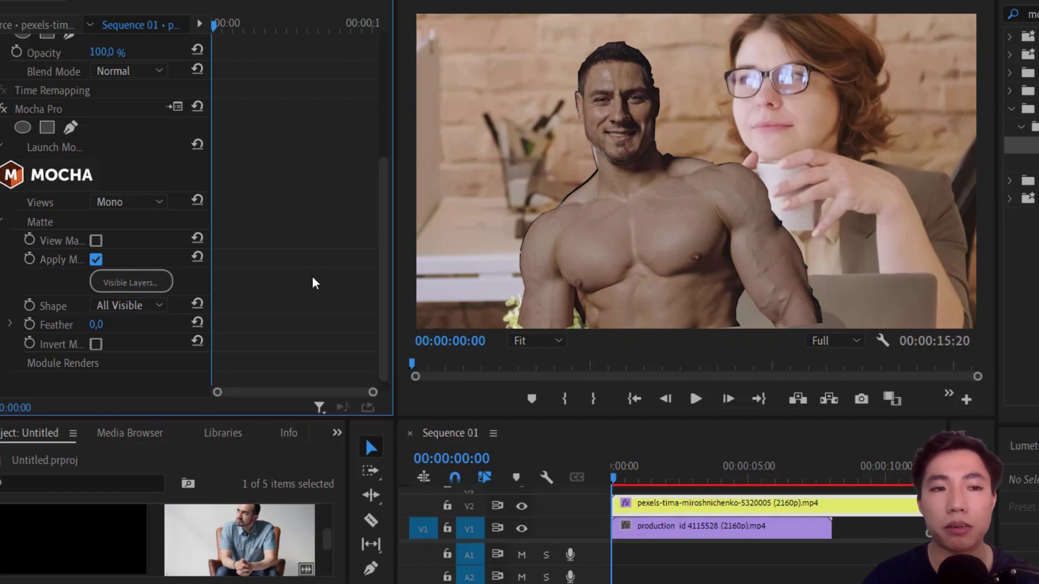
pyautogui.scroll(-1, 292, 284)
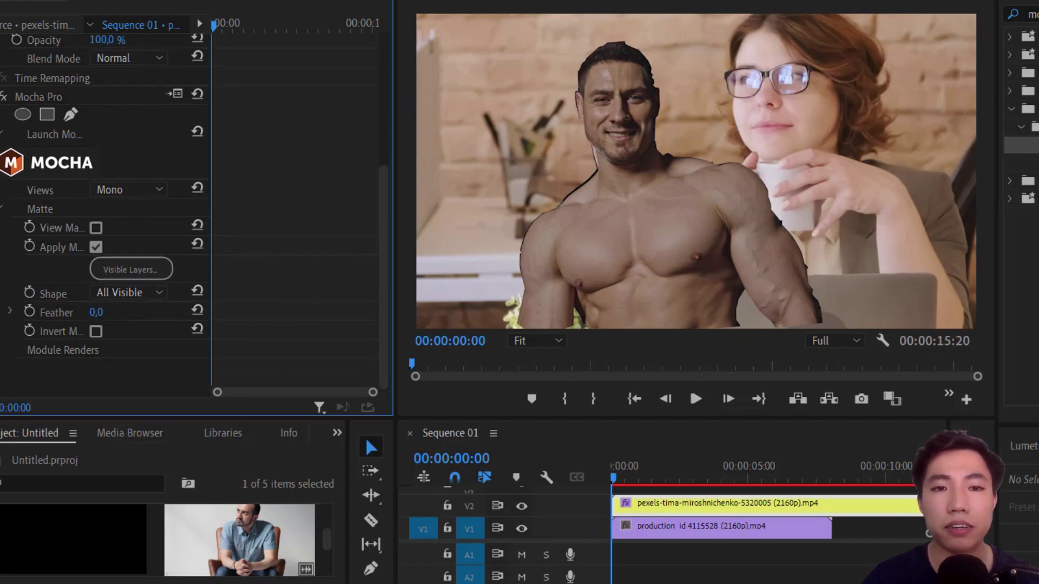
# - Settle the matte feather at 3, then switch Apply Matte off
pyautogui.moveTo(96, 312); pyautogui.dragTo(117, 312)
pyautogui.click(96, 312)
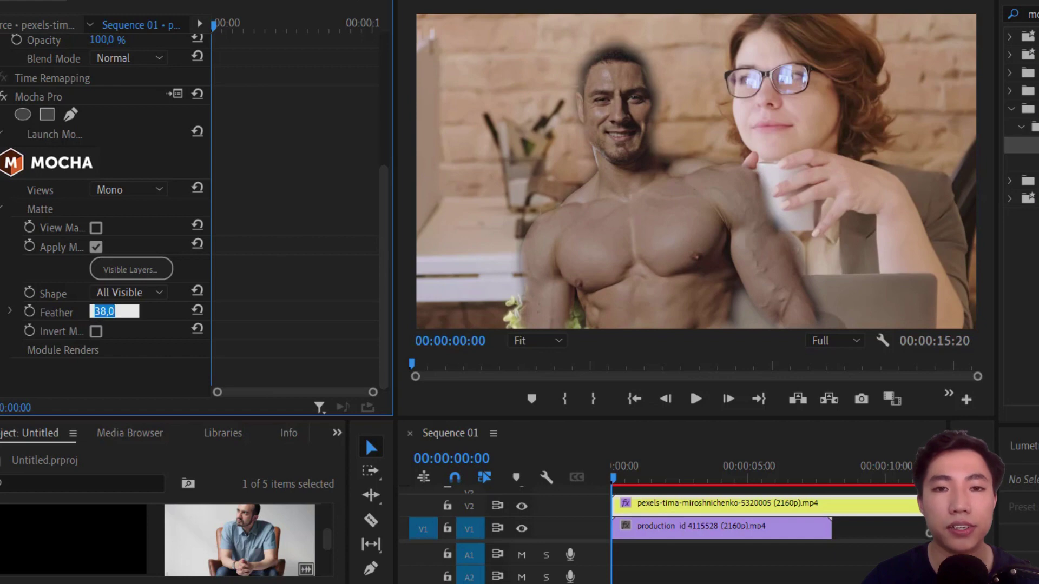
pyautogui.press('Down')
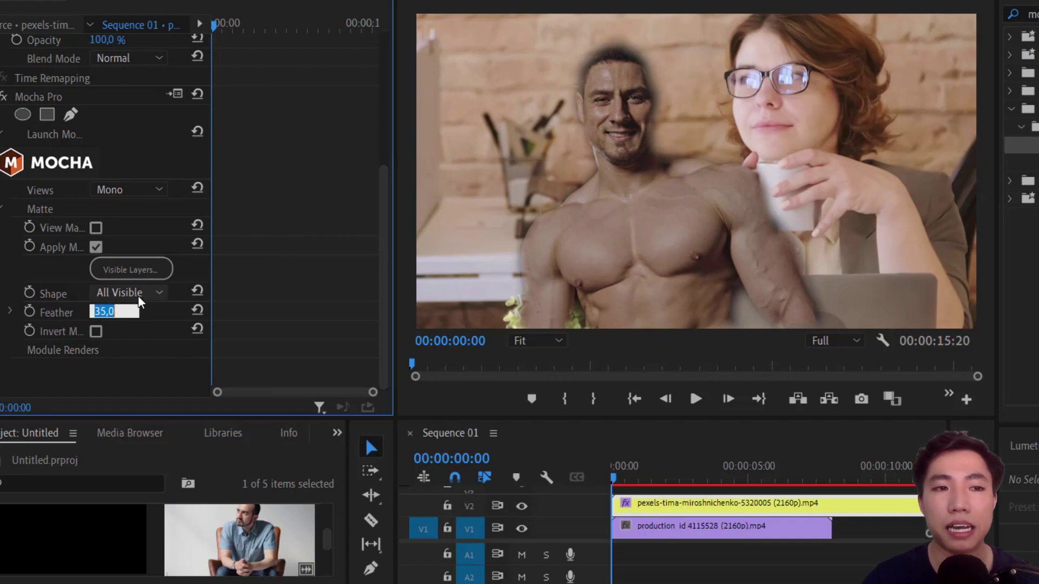
pyautogui.press('Down')
pyautogui.press('Down')
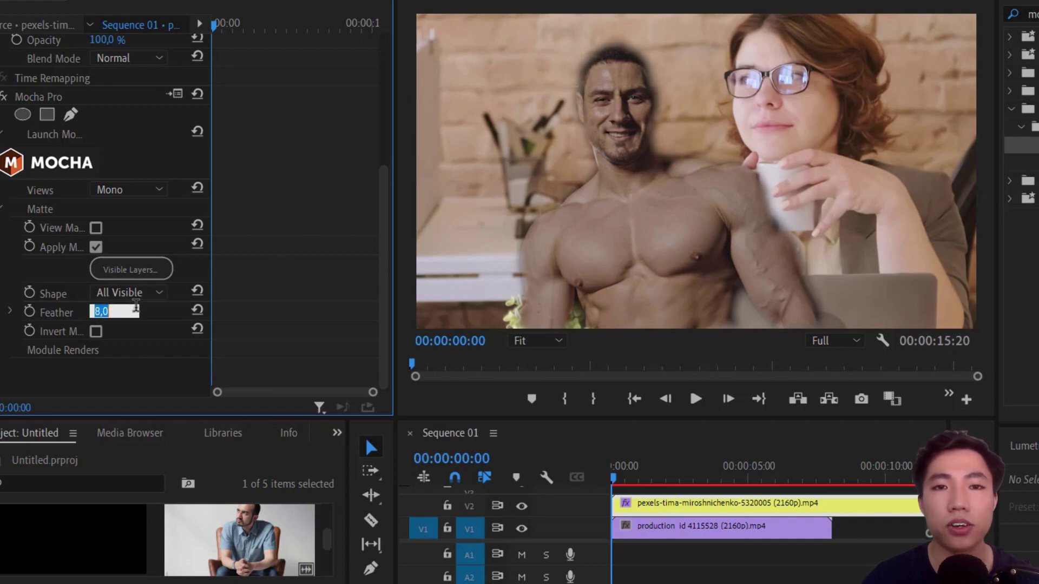
pyautogui.press('Down')
pyautogui.press('Down')
pyautogui.press('Down')
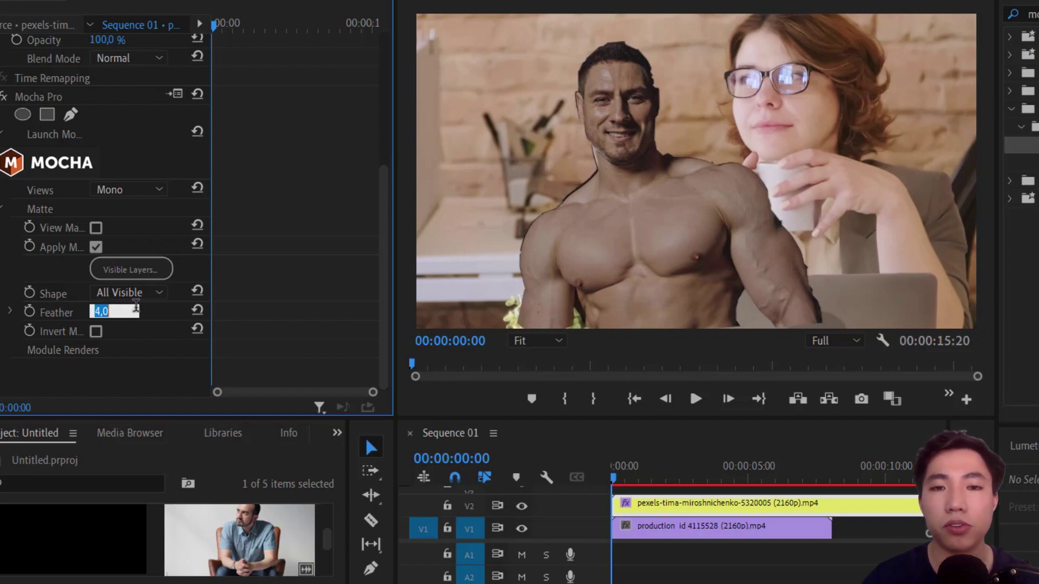
pyautogui.press('Up')
pyautogui.press('Up')
pyautogui.press('Up')
pyautogui.press('Up')
pyautogui.press('Up')
pyautogui.press('Up')
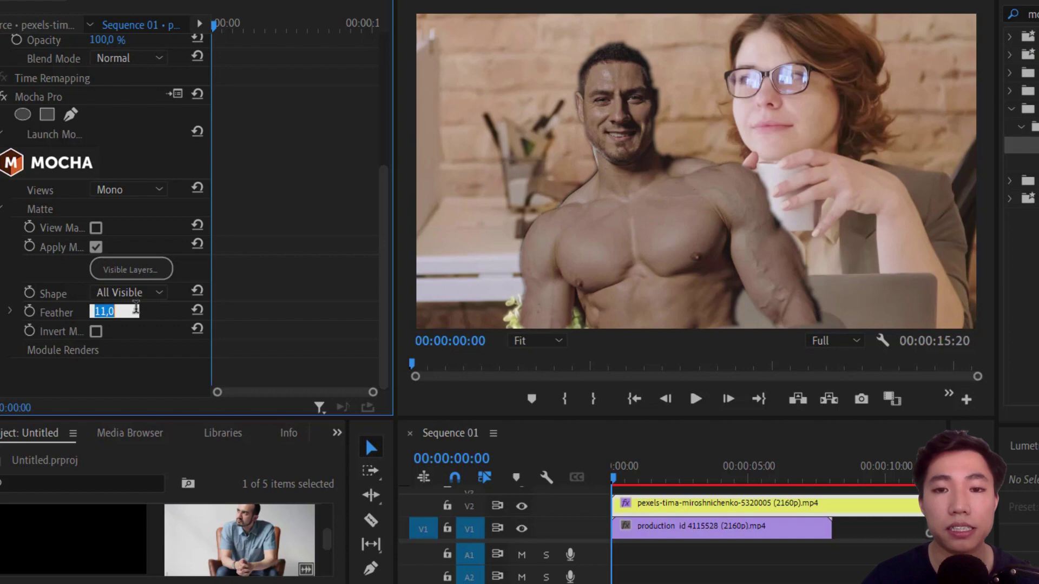
pyautogui.press('Down')
pyautogui.press('Down')
pyautogui.press('Return')
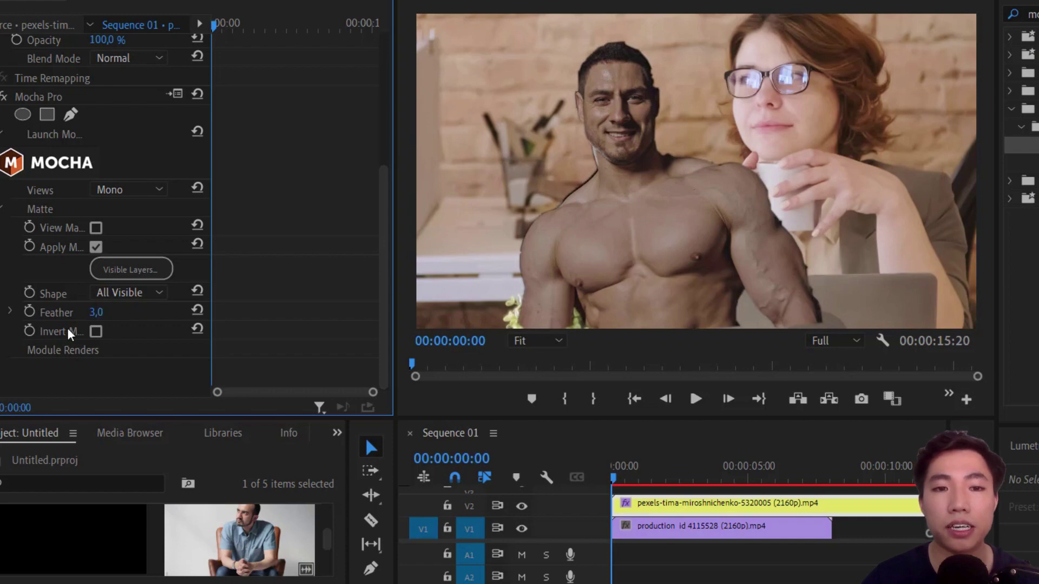
pyautogui.click(96, 247)
pyautogui.scroll(1, 331, 272)
pyautogui.scroll(2, 336, 254)
# - Paste the tracked Mask (Layer 1) into the clip's Opacity effect
pyautogui.scroll(3, 331, 238)
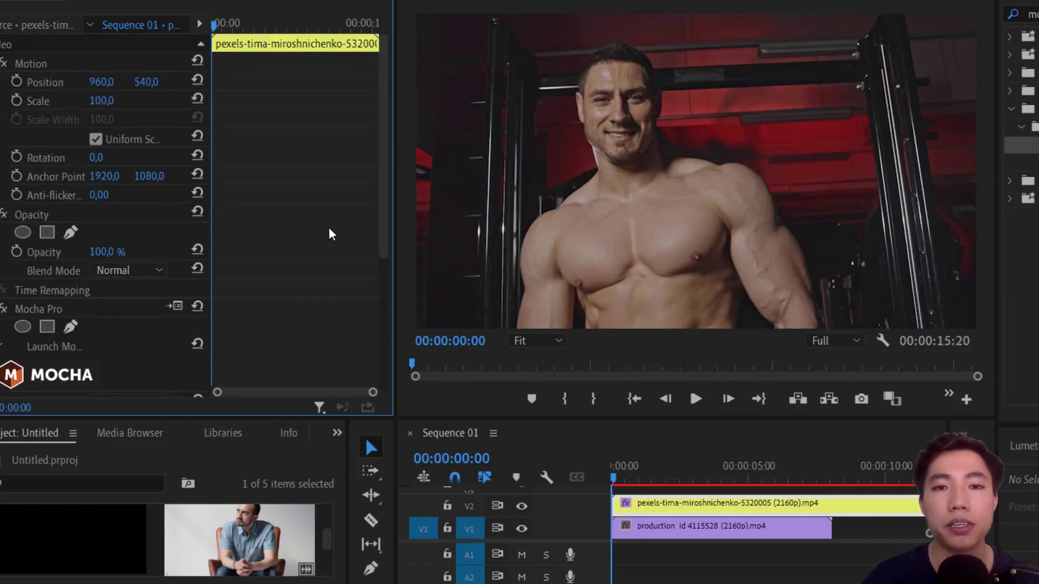
pyautogui.click(37, 216)
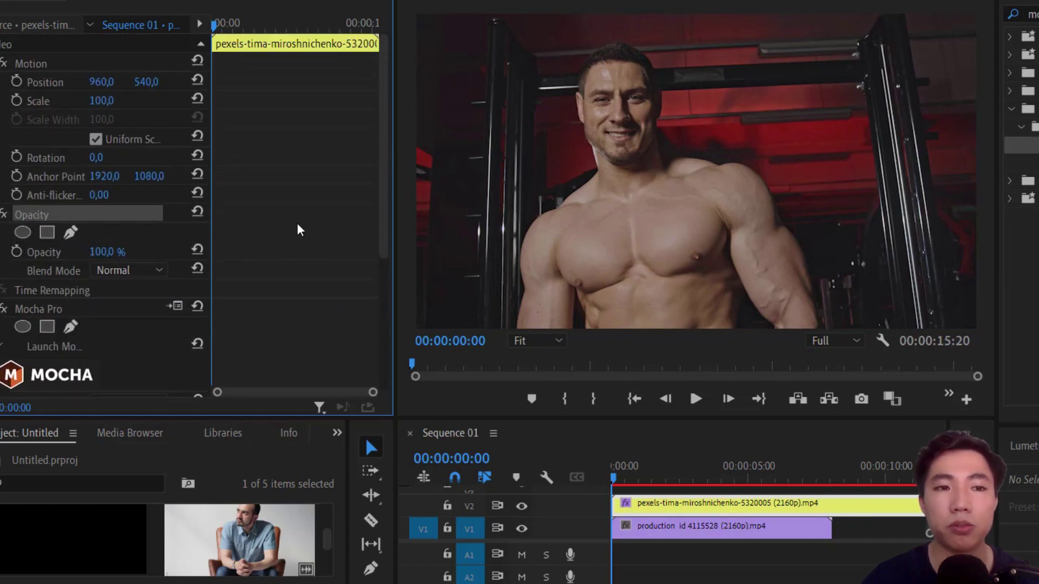
pyautogui.hotkey('ctrl', 'v')
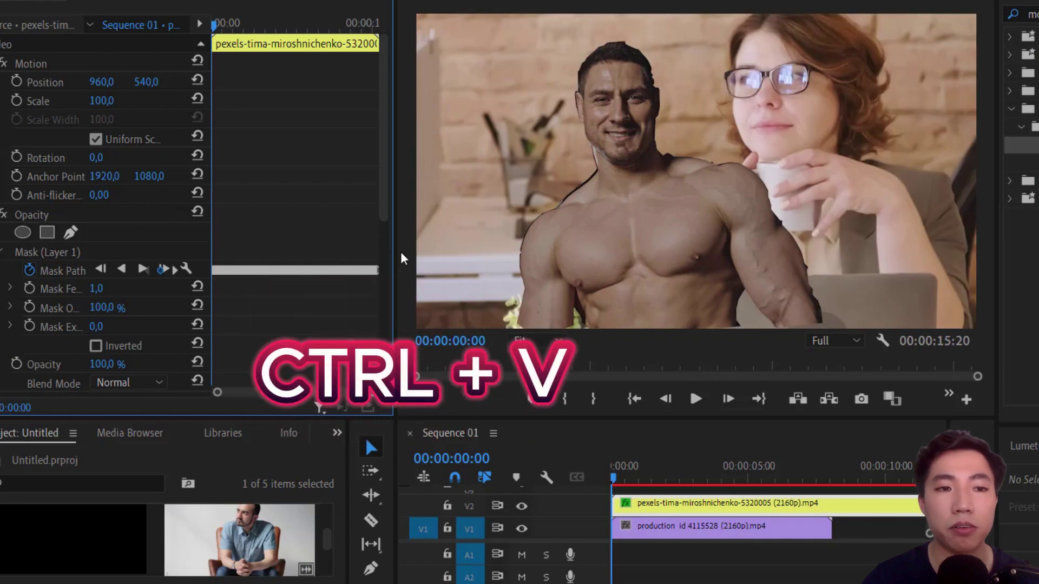
# - Enlarge Effect Controls and the Program Monitor, then try Mask Feather values 25 and 0
pyautogui.moveTo(394, 259); pyautogui.dragTo(725, 260)
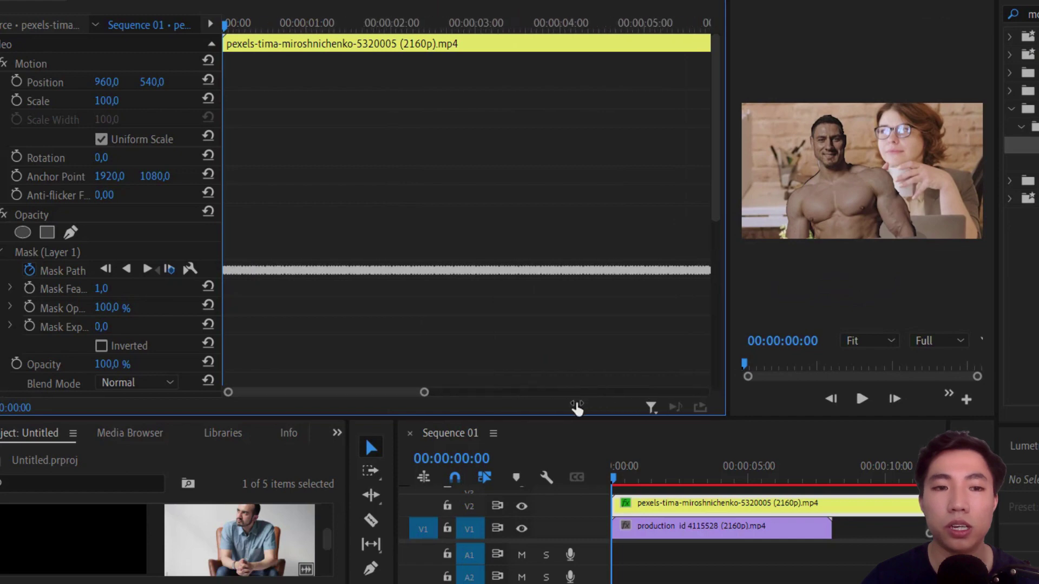
pyautogui.moveTo(705, 393); pyautogui.dragTo(348, 392)
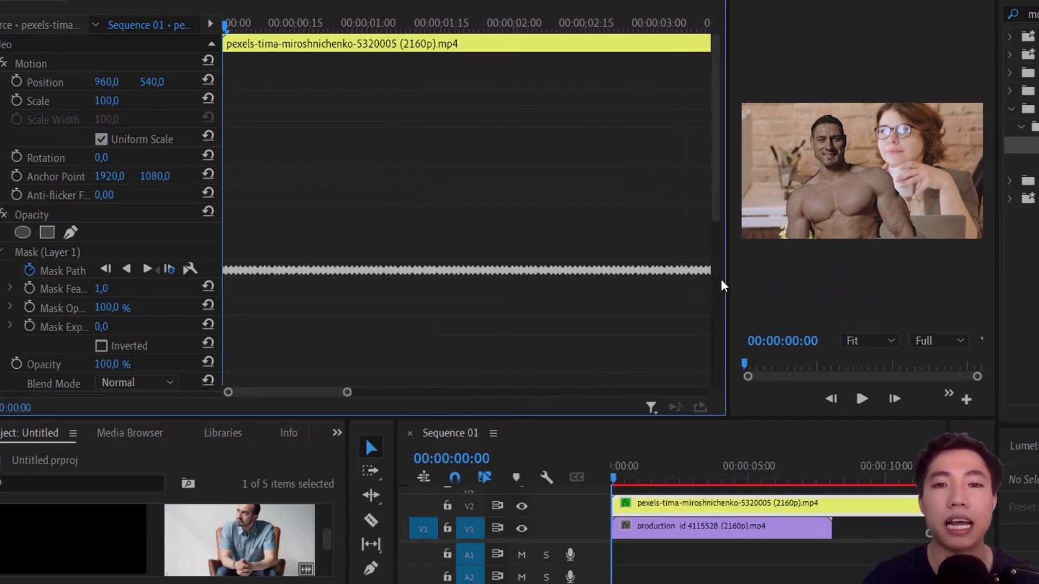
pyautogui.moveTo(728, 279); pyautogui.dragTo(401, 280)
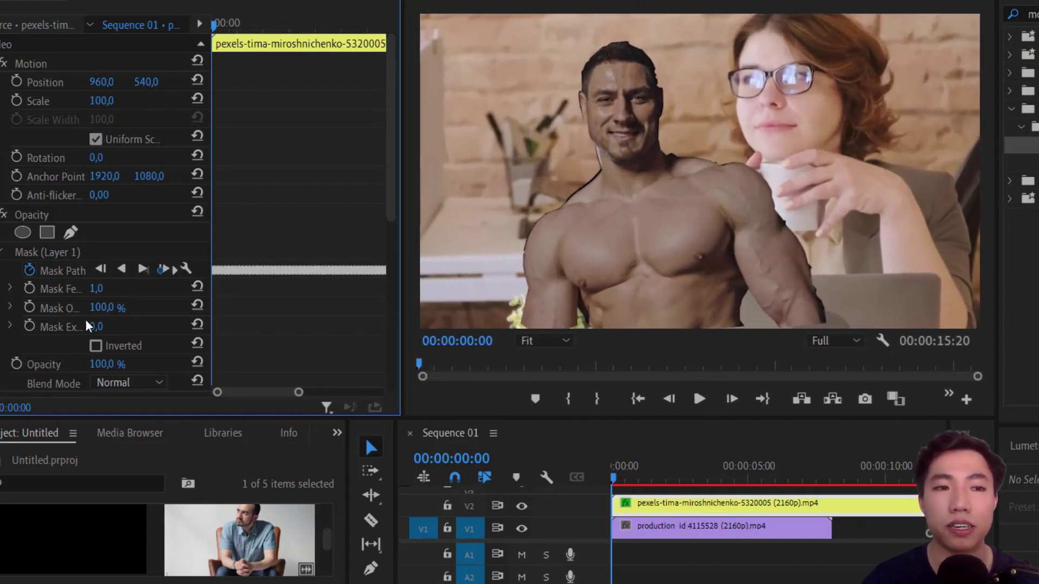
pyautogui.click(125, 286)
pyautogui.write('25')
pyautogui.press('Return')
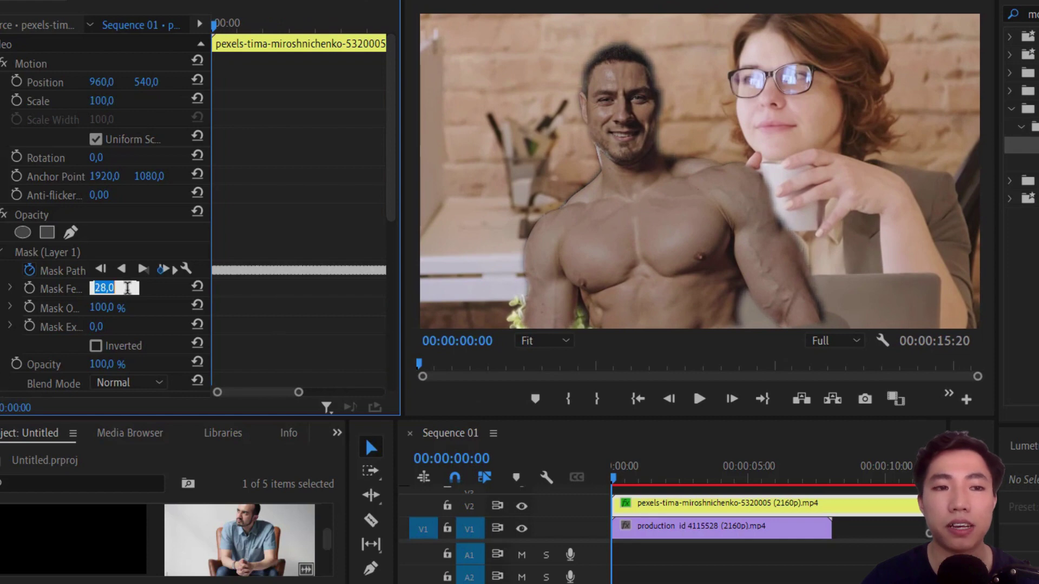
pyautogui.write('0')
pyautogui.press('Return')
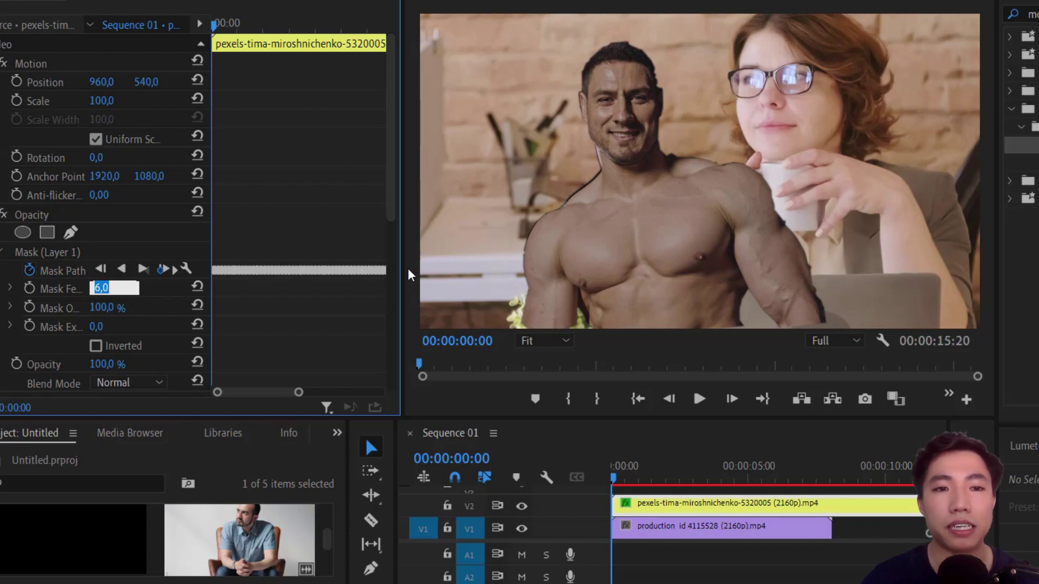
# - Enable Position and Scale keyframing and add keyframes at 00:00:00:21
pyautogui.moveTo(403, 243); pyautogui.dragTo(559, 243)
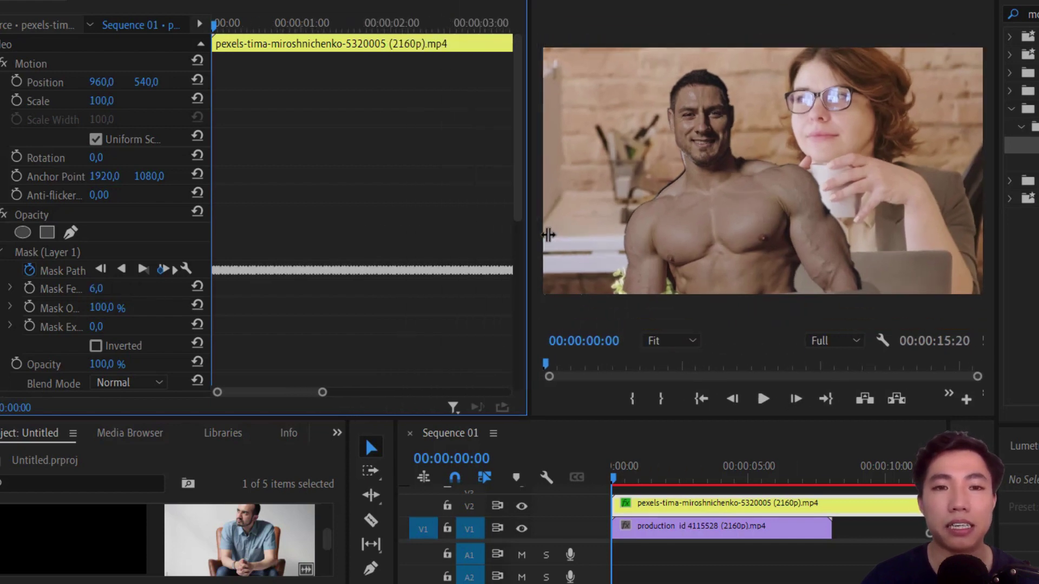
pyautogui.click(16, 81)
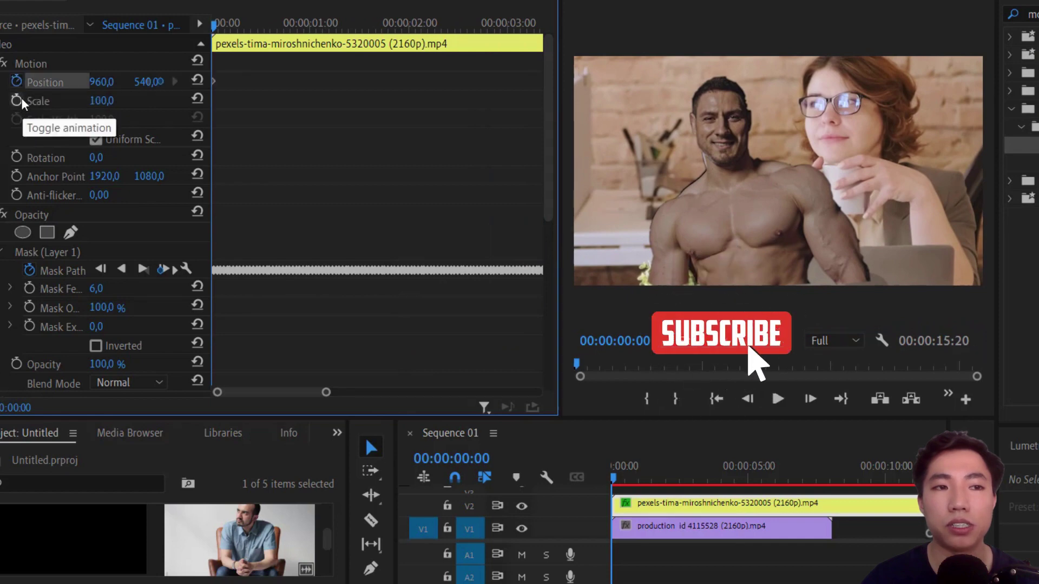
pyautogui.click(16, 100)
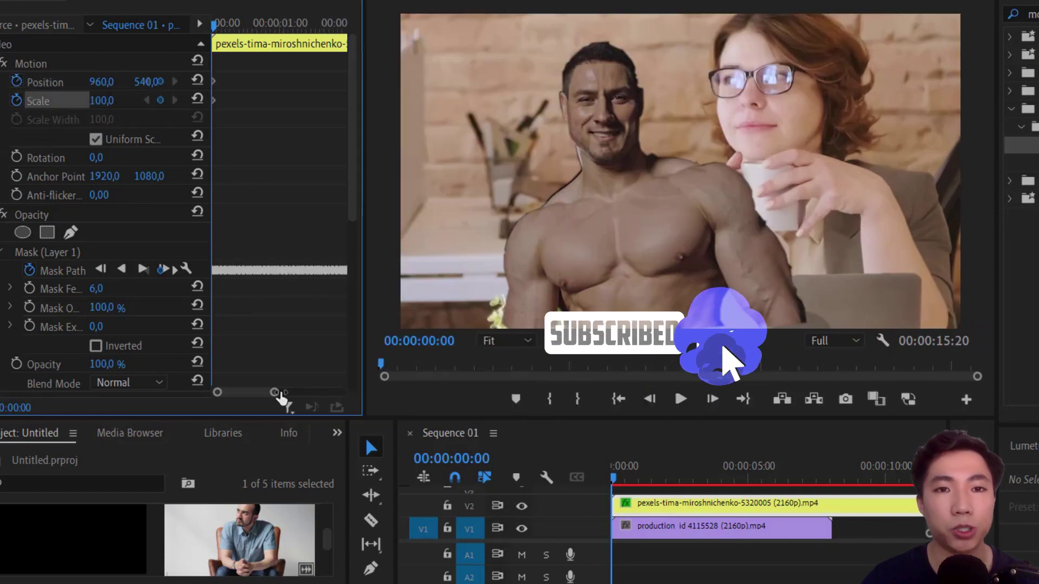
pyautogui.moveTo(278, 393); pyautogui.dragTo(262, 393)
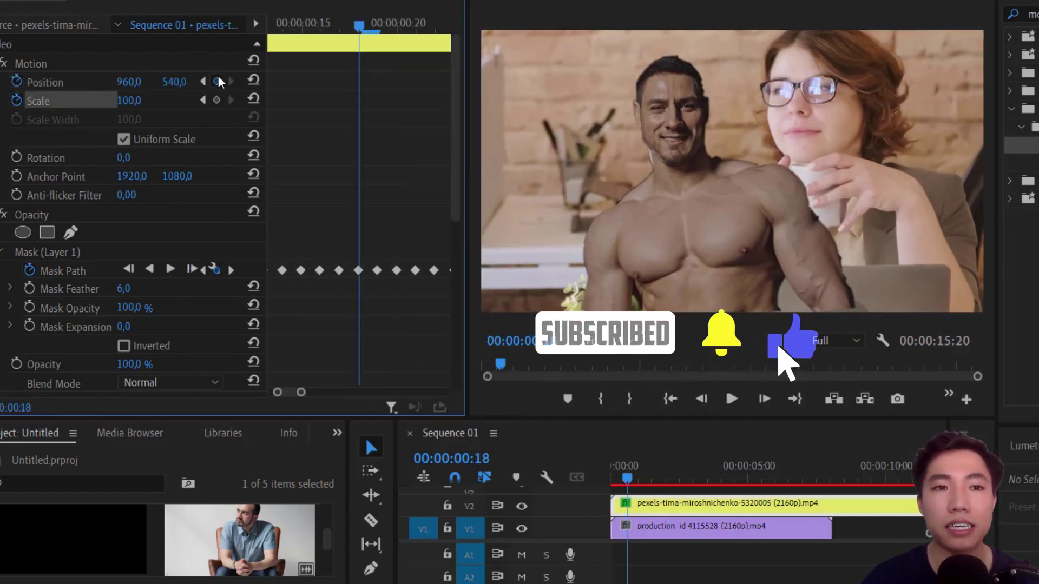
pyautogui.press('Right')
pyautogui.press('Right')
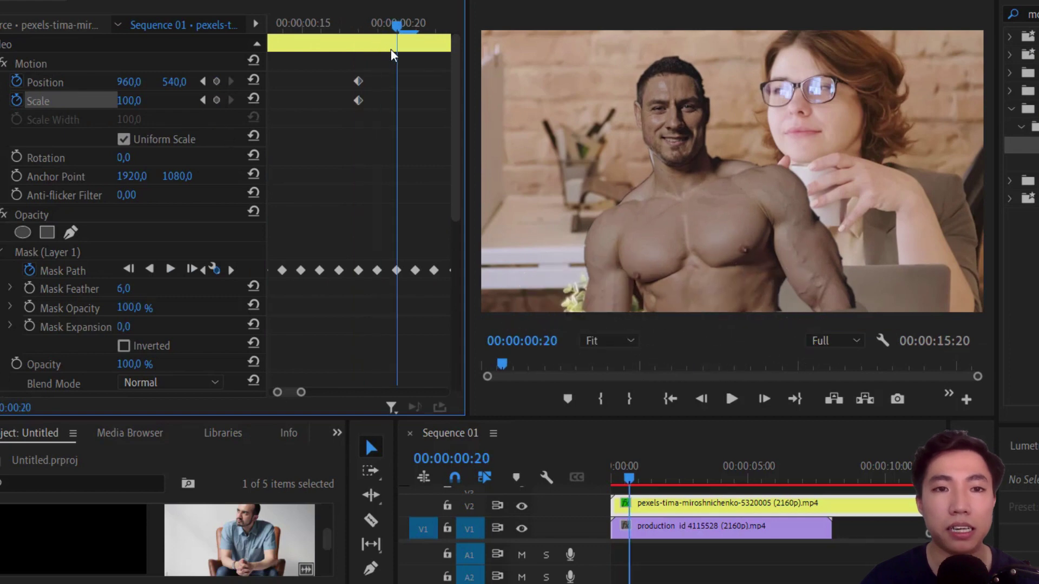
pyautogui.press('Right')
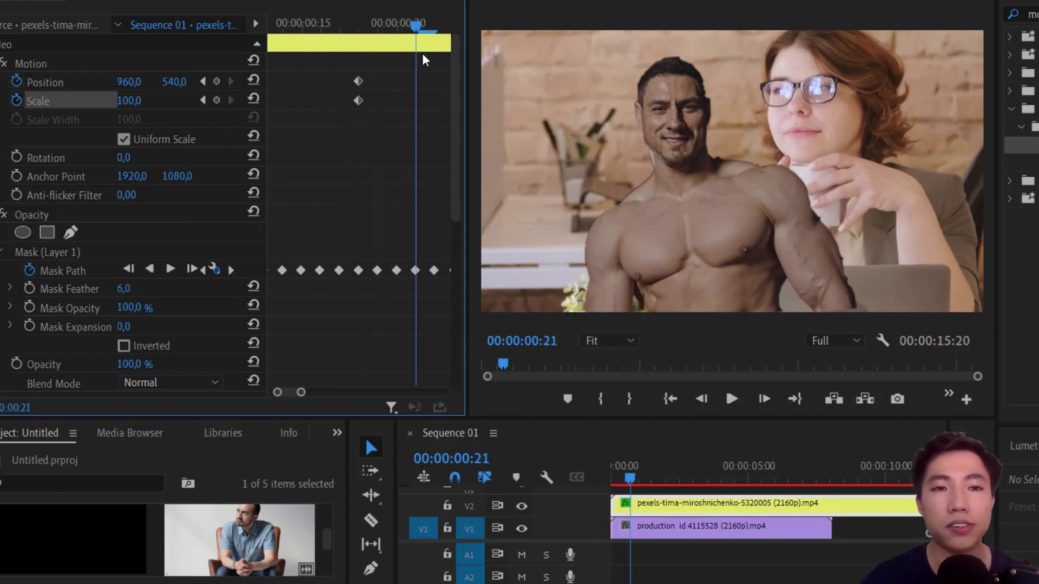
pyautogui.click(216, 82)
pyautogui.click(216, 100)
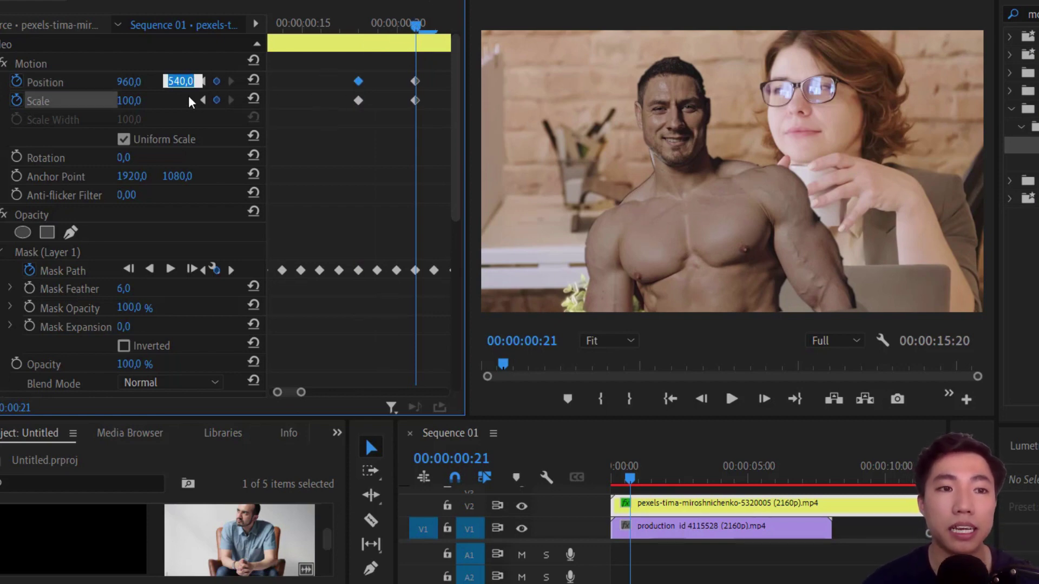
# - Slide the man's layer left, setting Position X to 662 at the clip start
pyautogui.click(202, 100)
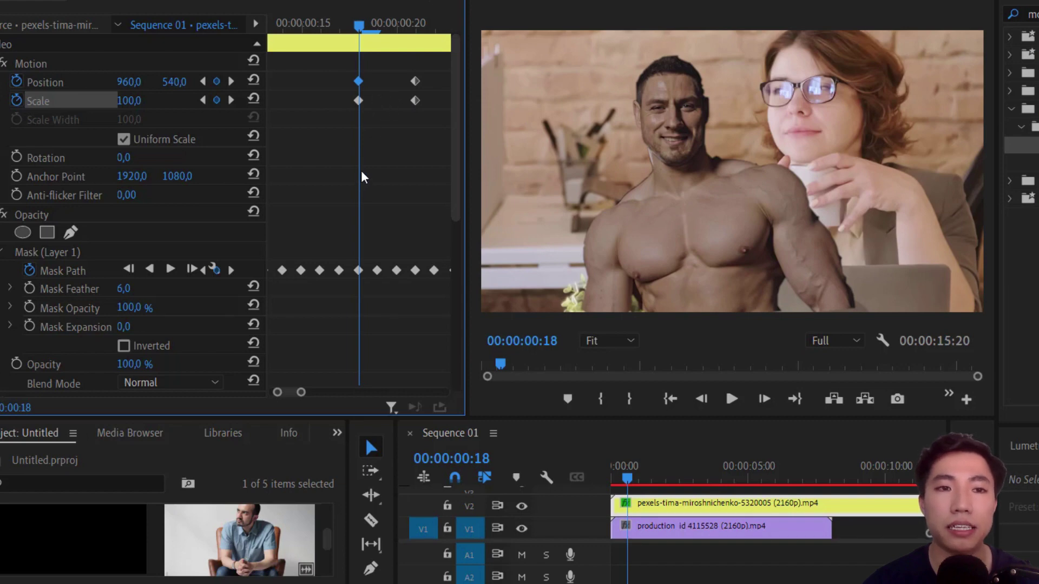
pyautogui.scroll(-1, 360, 174)
pyautogui.moveTo(128, 82)
pyautogui.mouseDown()
pyautogui.moveTo(82, 82)
pyautogui.moveTo(108, 82)
pyautogui.mouseUp()
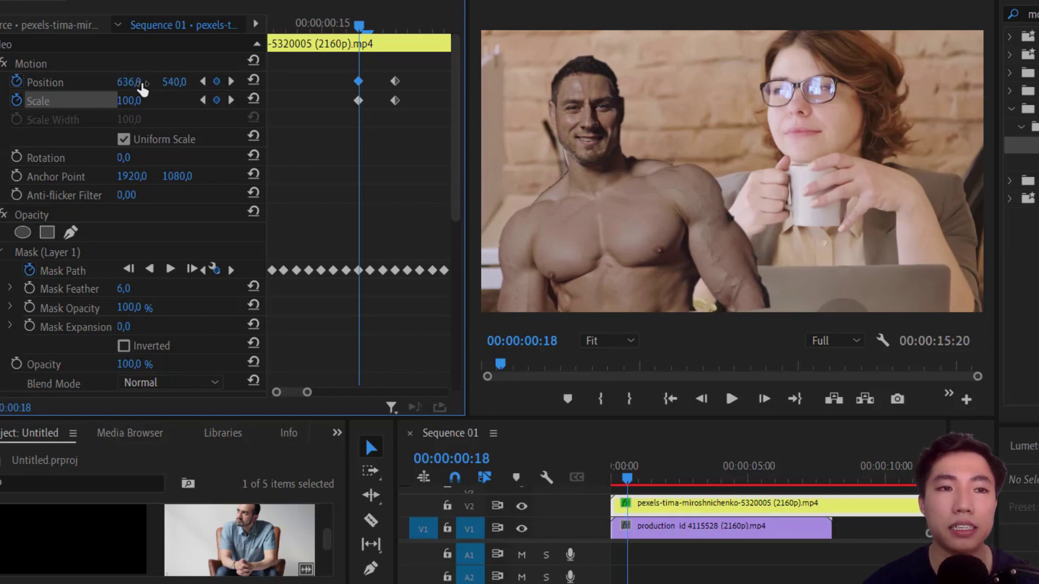
pyautogui.click(130, 82)
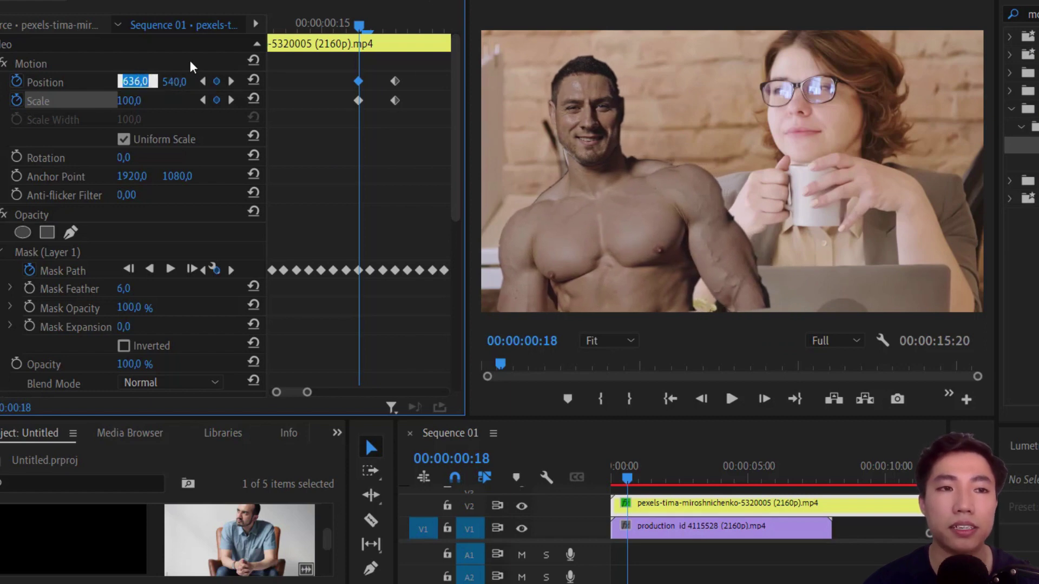
pyautogui.click(145, 70)
pyautogui.moveTo(131, 83); pyautogui.dragTo(141, 82)
pyautogui.scroll(-2, 300, 326)
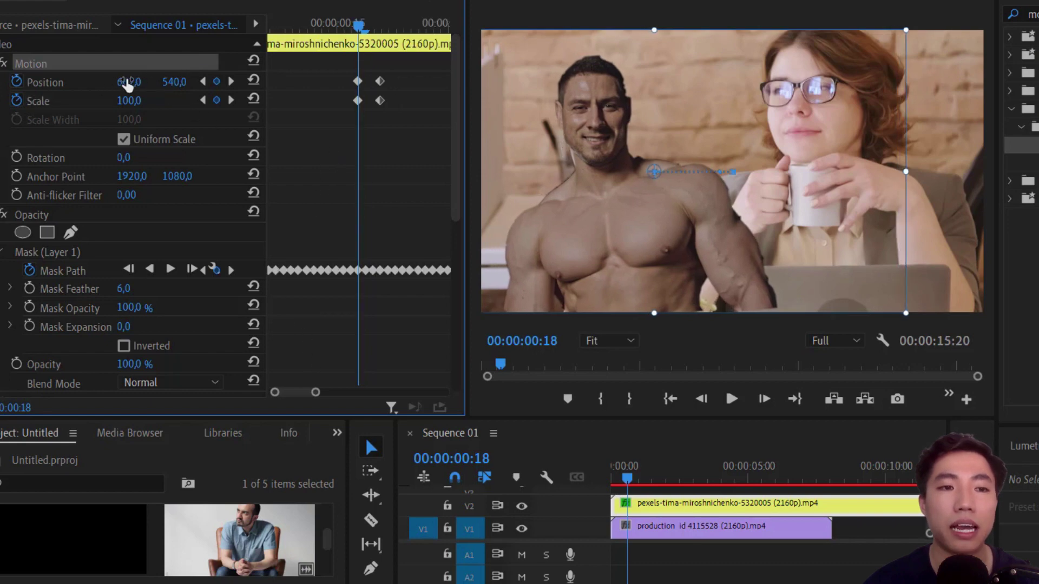
pyautogui.click(202, 82)
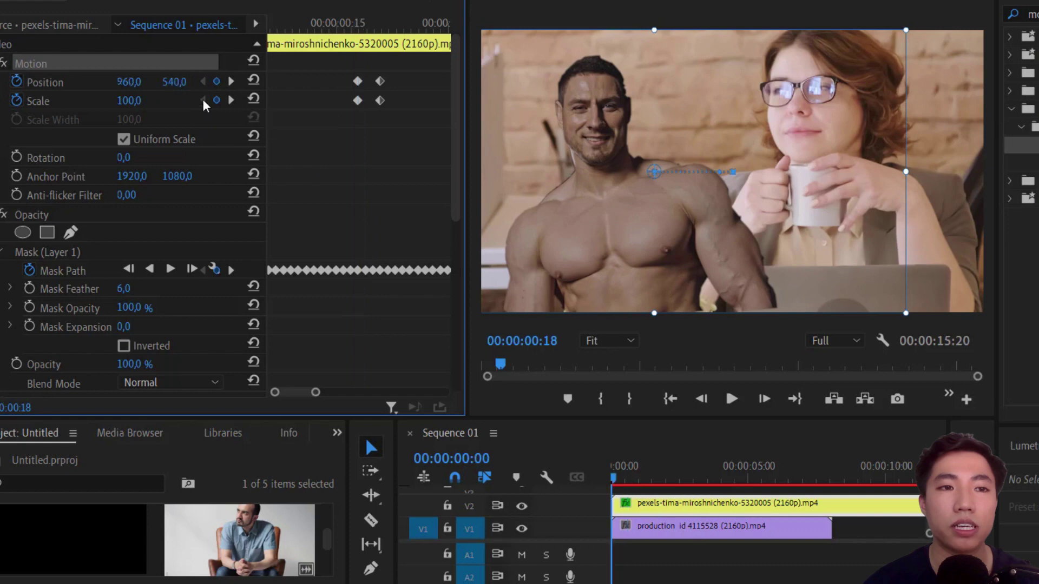
pyautogui.click(133, 82)
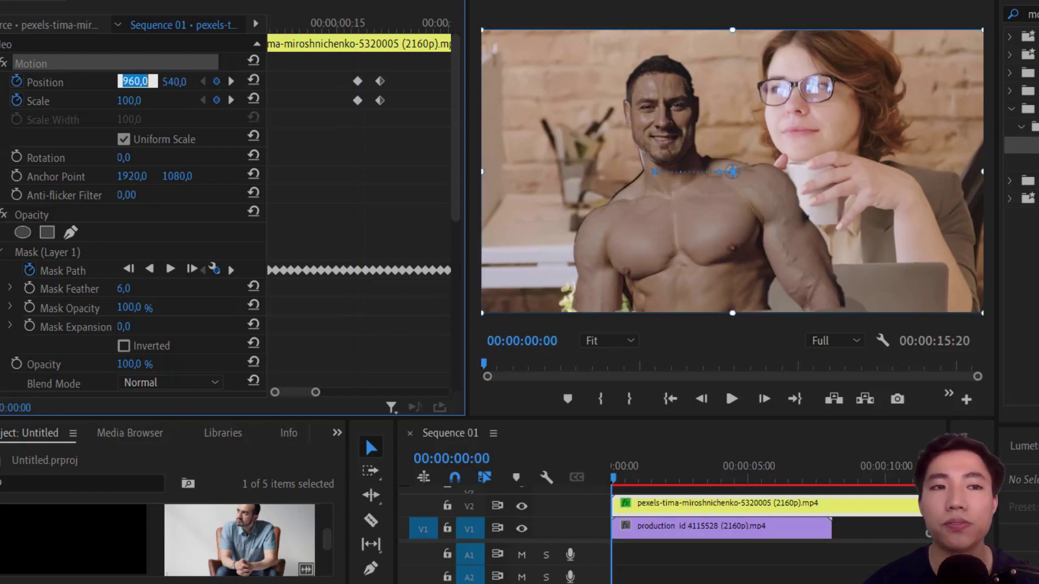
pyautogui.write('662')
pyautogui.press('Return')
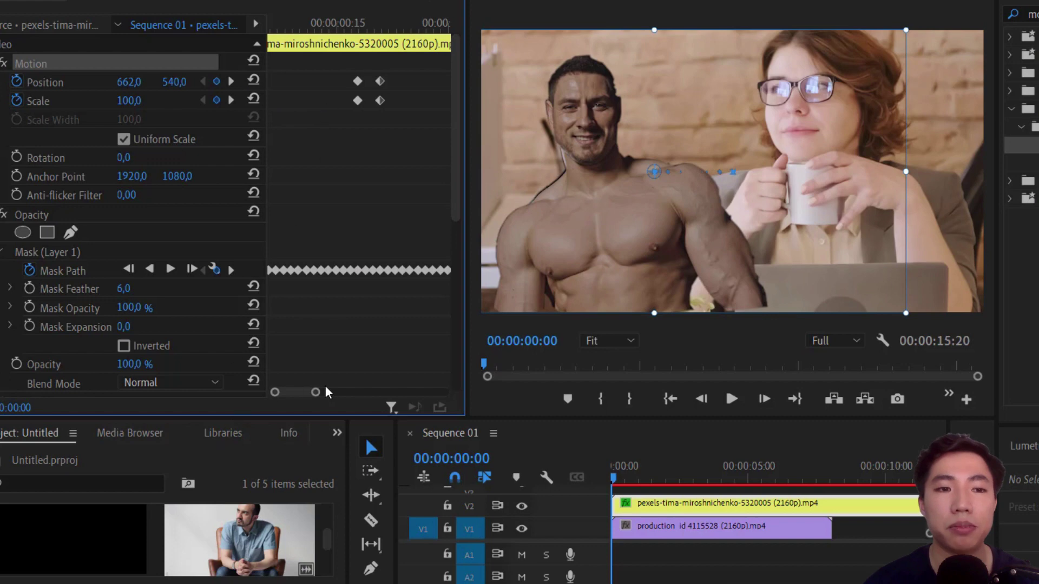
# - Play back the slide animation from the start
pyautogui.moveTo(316, 393); pyautogui.dragTo(335, 393)
pyautogui.press('space')
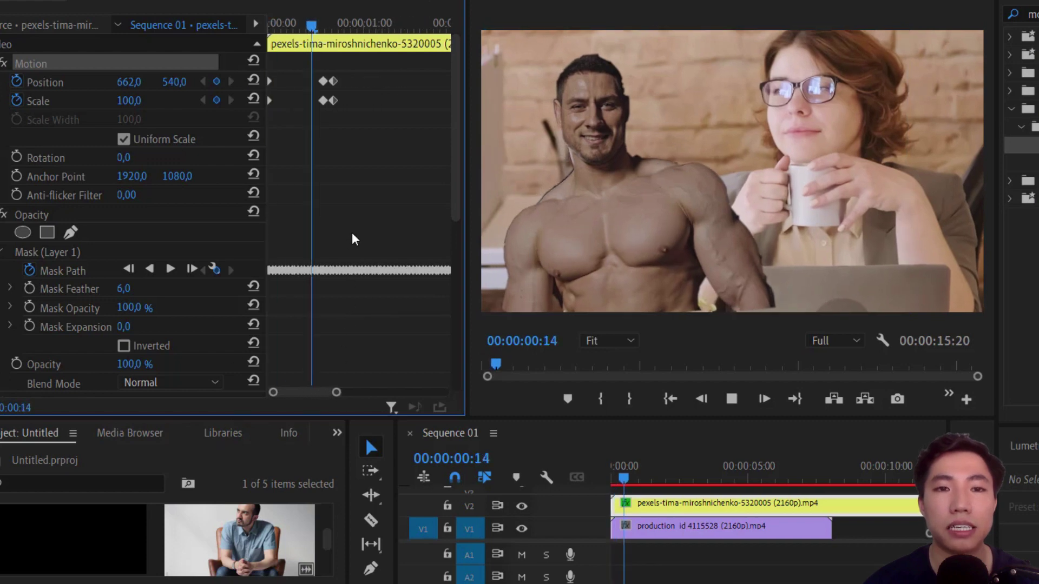
pyautogui.press('Home')
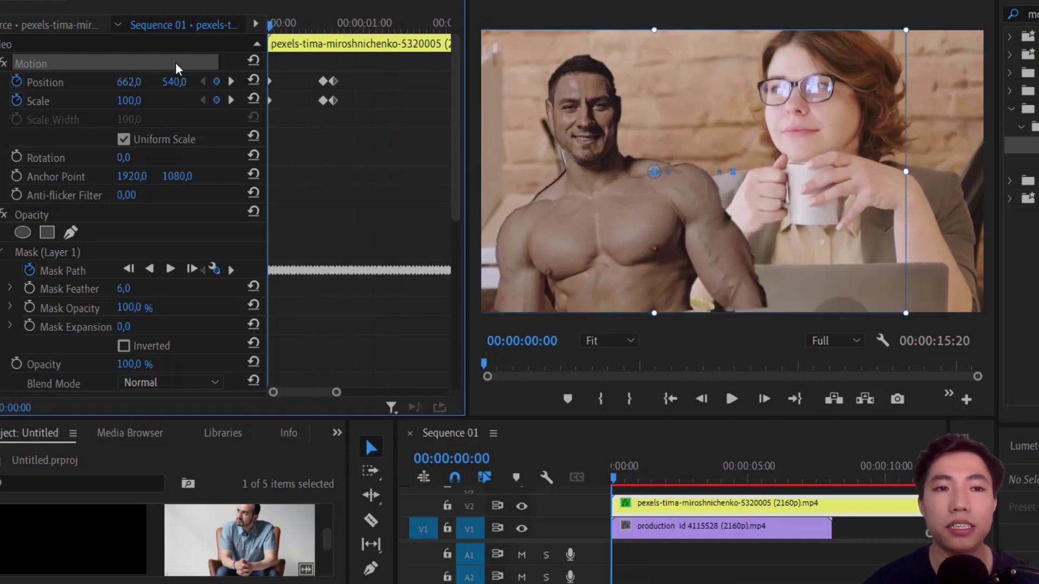
pyautogui.press('space')
pyautogui.click(190, 65)
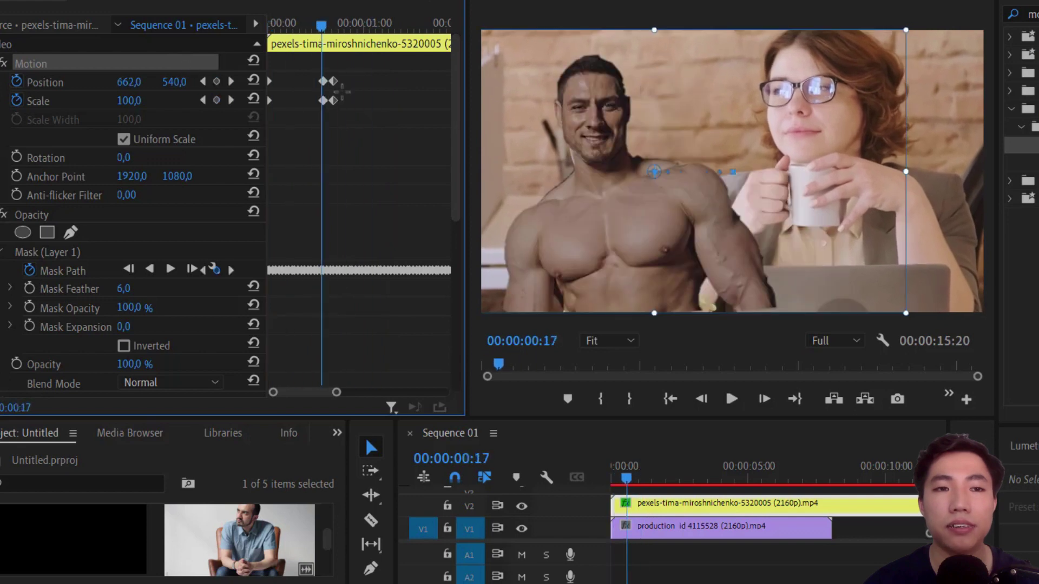
# - Move the ending Position and Scale keyframes later, replay, and select the keyframes
pyautogui.moveTo(335, 87); pyautogui.dragTo(372, 87)
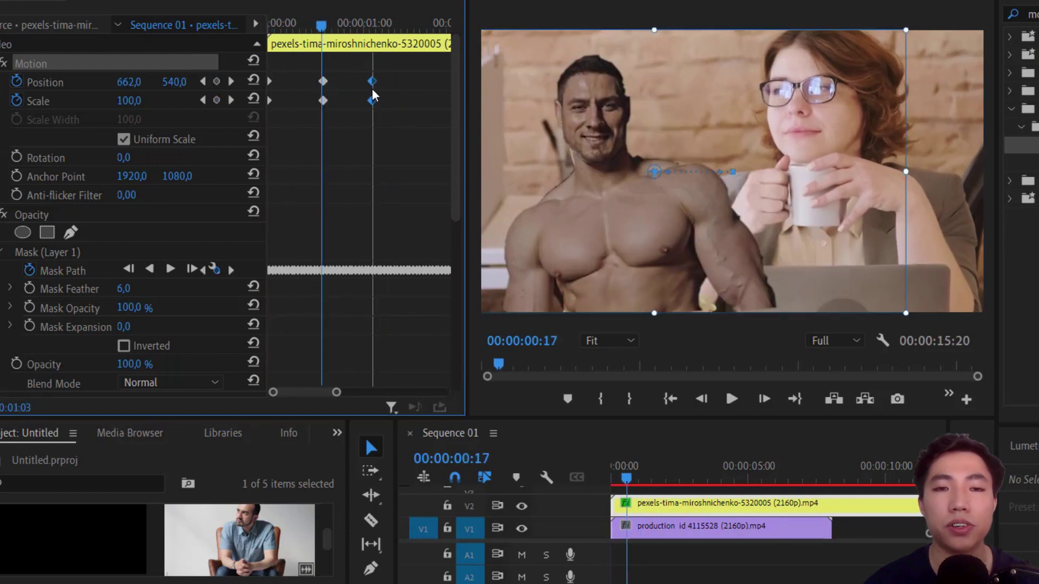
pyautogui.press('Home')
pyautogui.press('space')
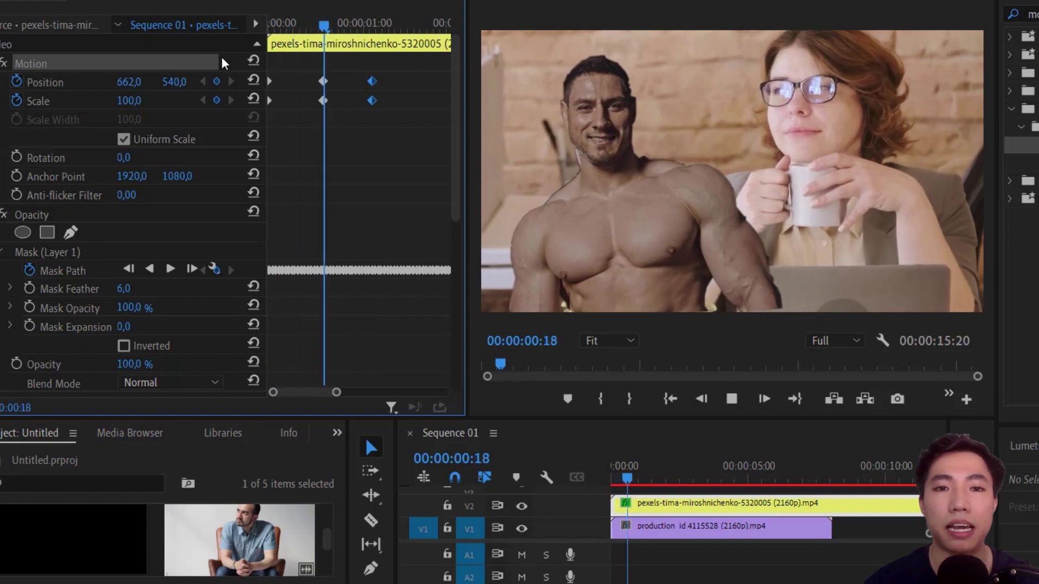
pyautogui.press('Home')
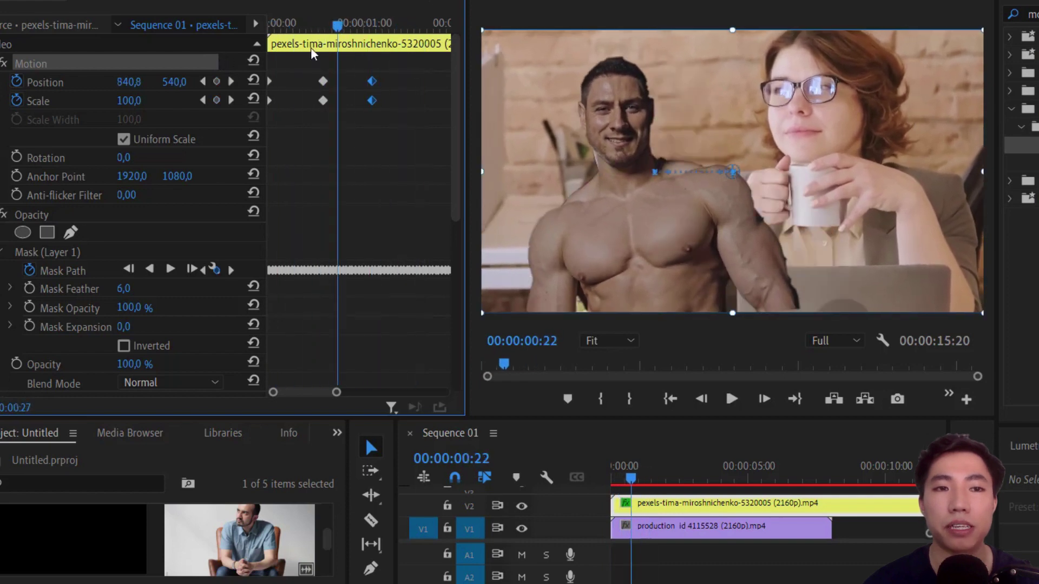
pyautogui.press('space')
pyautogui.press('Home')
pyautogui.moveTo(417, 122); pyautogui.dragTo(313, 91)
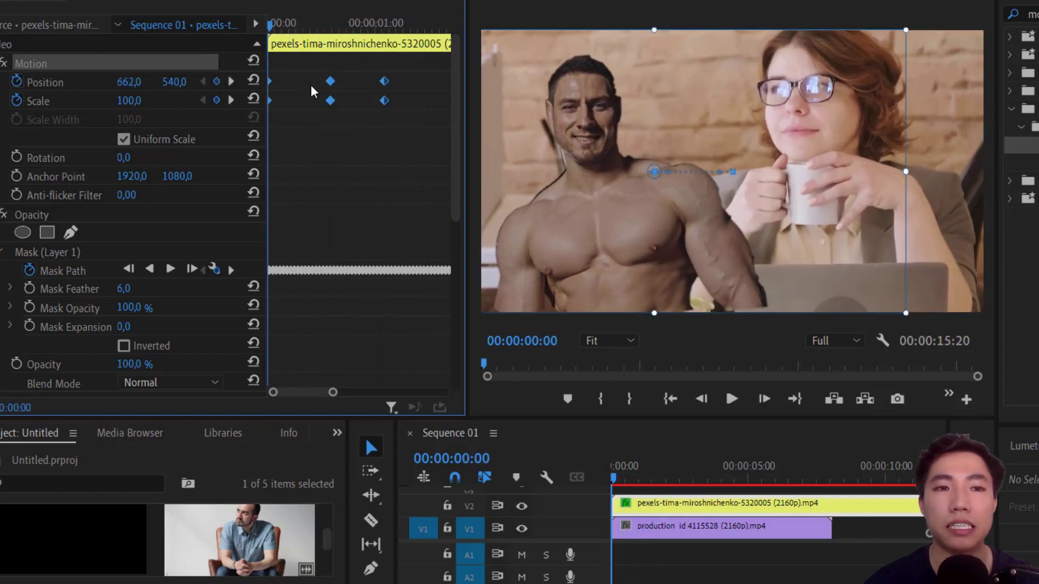
# - Apply Ease In temporal interpolation to the selected Position and Scale keyframes
pyautogui.rightClick(330, 83)
pyautogui.moveTo(487, 228)
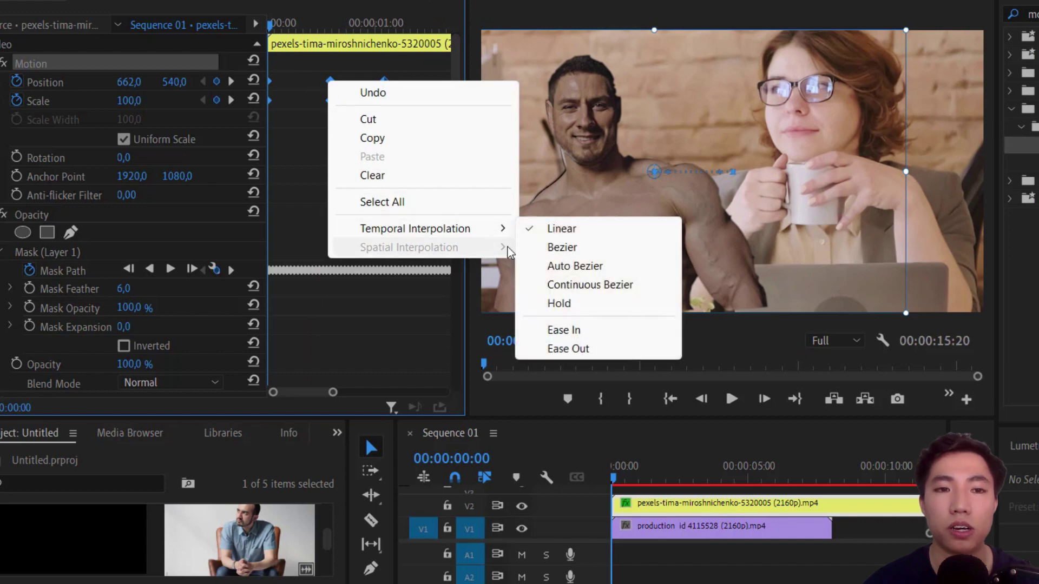
pyautogui.click(563, 330)
# - Play back the eased animation and zoom the keyframe timeline around 01:03 to check it
pyautogui.press('space')
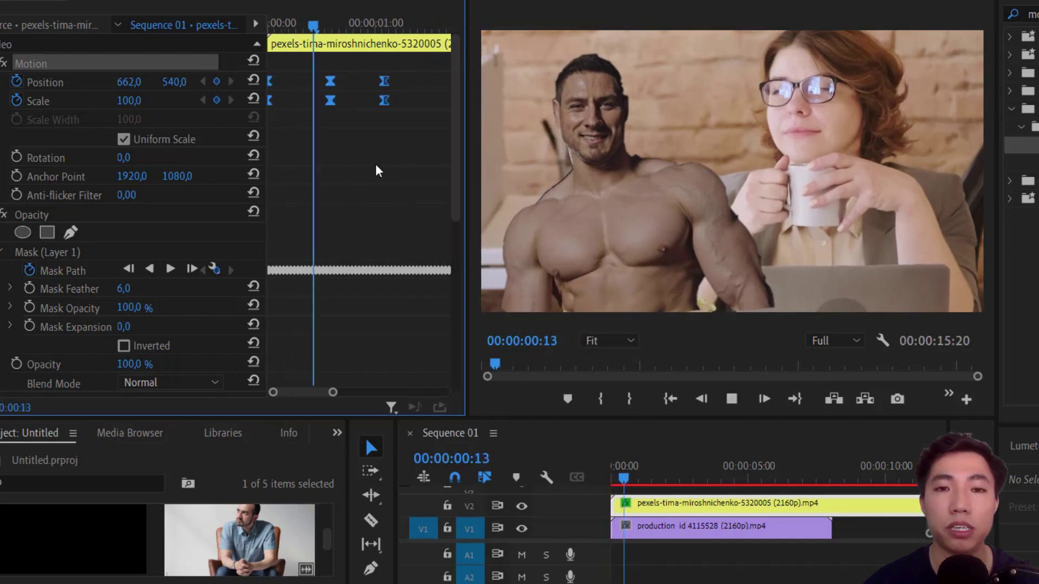
pyautogui.press('space')
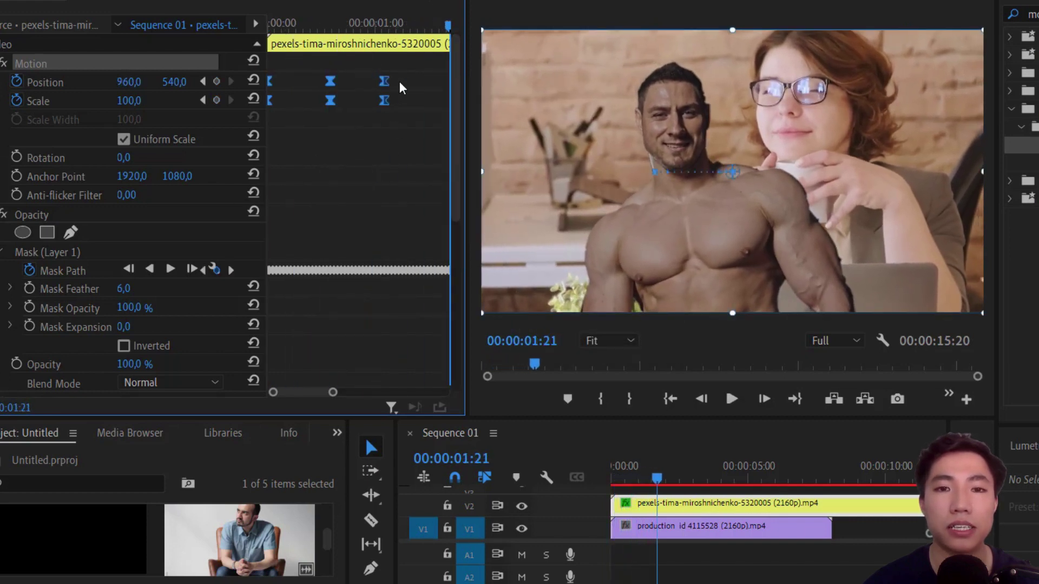
pyautogui.click(204, 100)
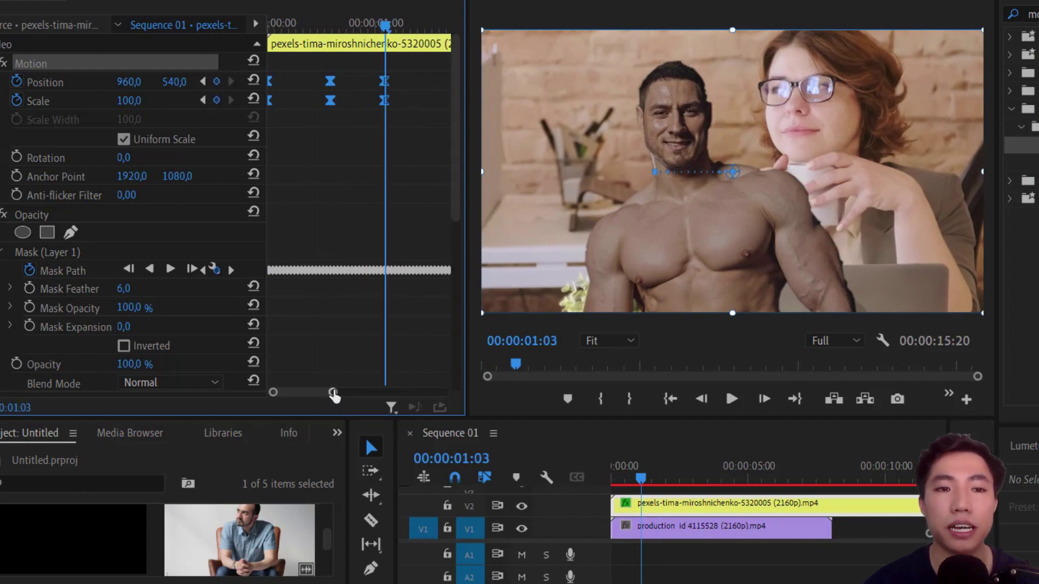
pyautogui.moveTo(332, 392); pyautogui.dragTo(310, 400)
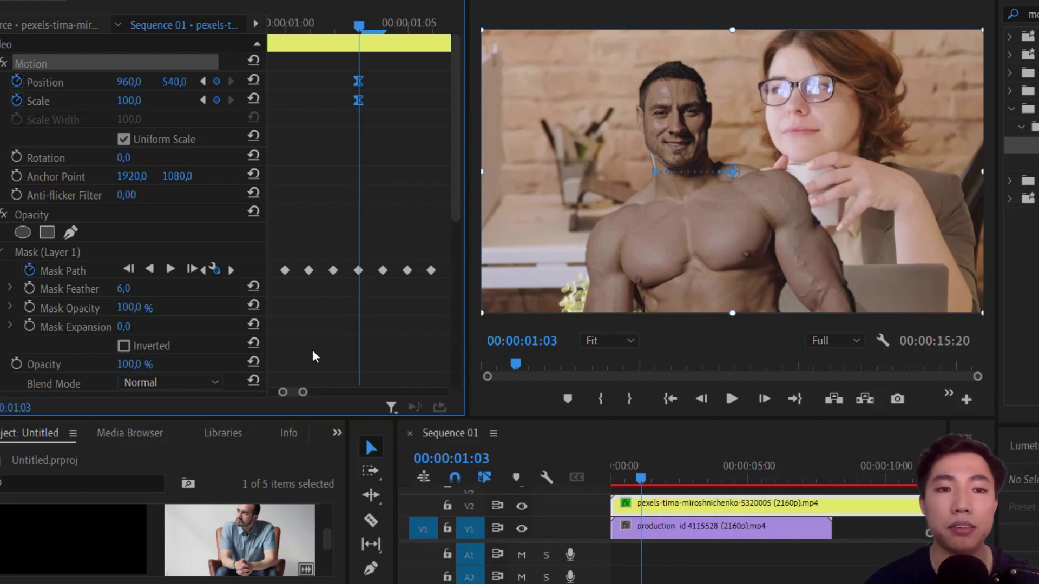
pyautogui.moveTo(304, 398); pyautogui.dragTo(308, 393)
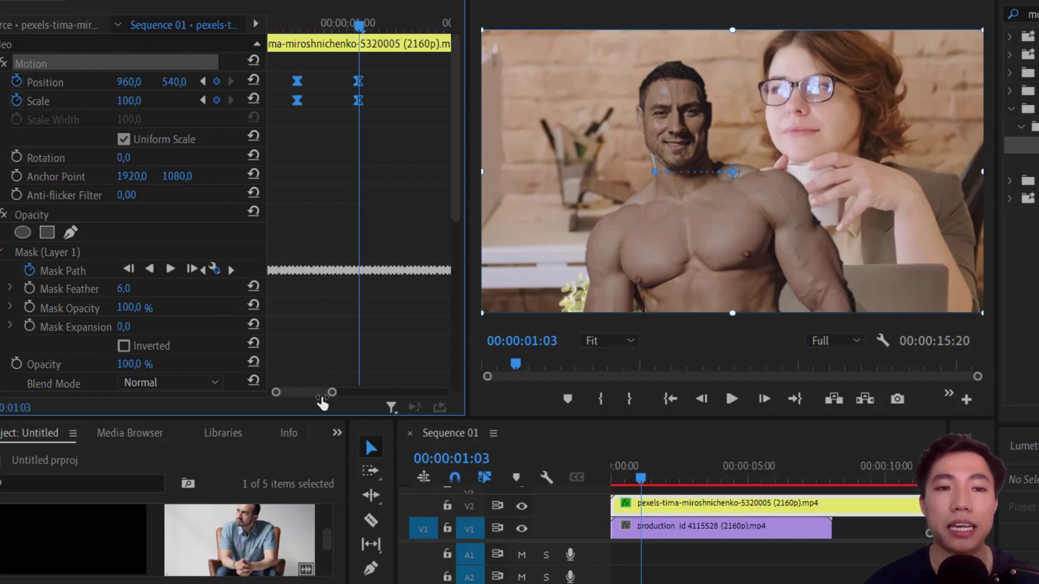
# - Inspect the Mask (Layer 1) outline and its path keyframes in a widened keyframe view, then hide it
pyautogui.click(61, 256)
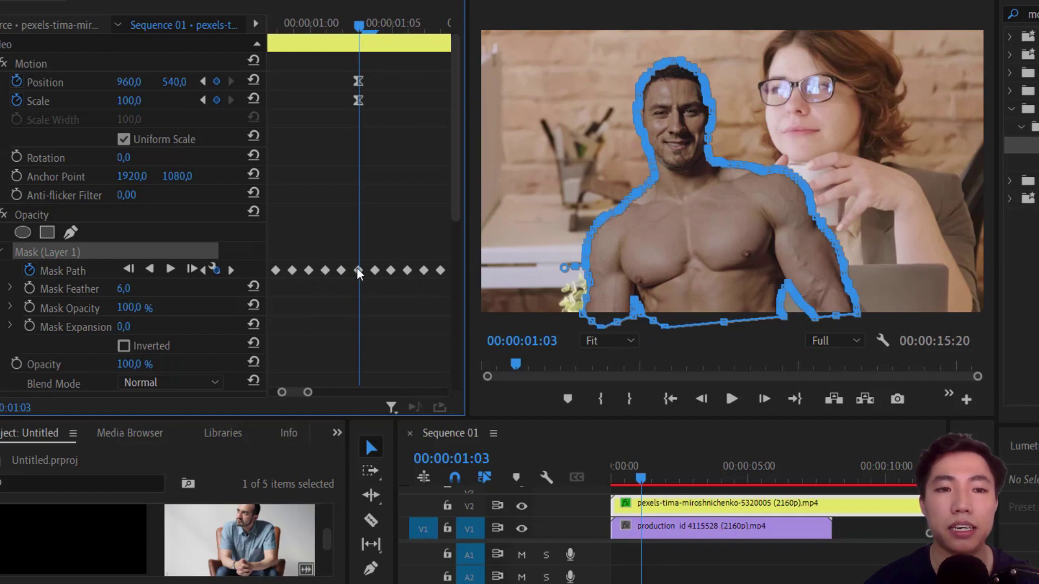
pyautogui.scroll(-1, 361, 275)
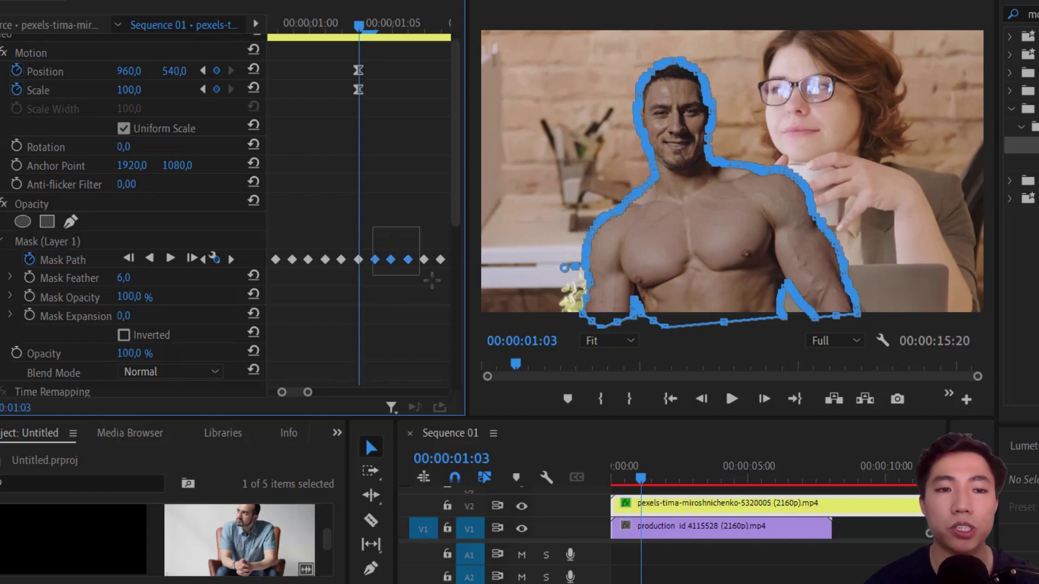
pyautogui.moveTo(307, 392); pyautogui.dragTo(324, 392)
pyautogui.moveTo(468, 244); pyautogui.dragTo(771, 244)
pyautogui.moveTo(707, 393)
pyautogui.mouseDown()
pyautogui.moveTo(738, 393)
pyautogui.moveTo(491, 393)
pyautogui.mouseUp()
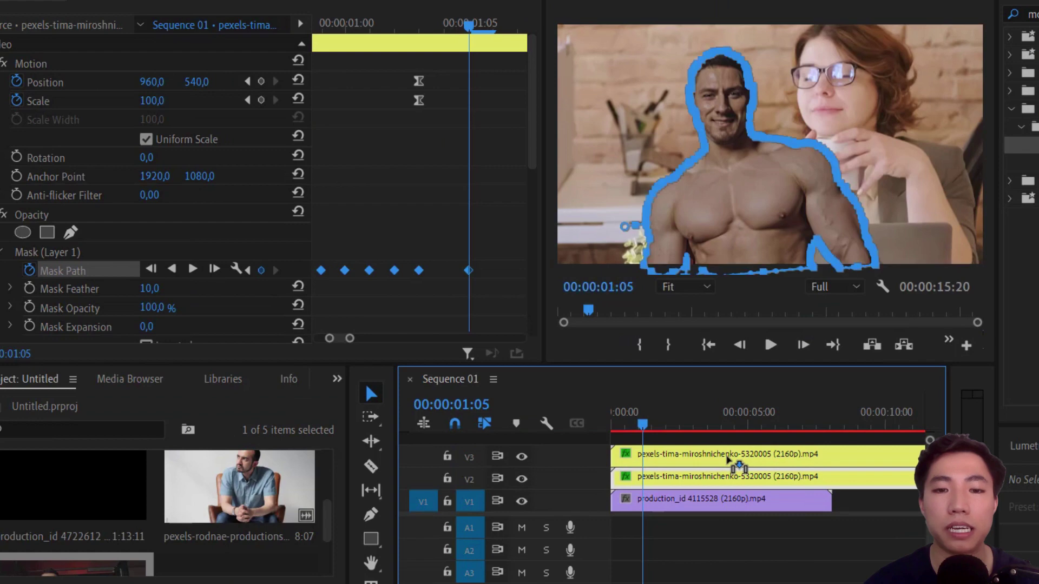
pyautogui.click(434, 283)
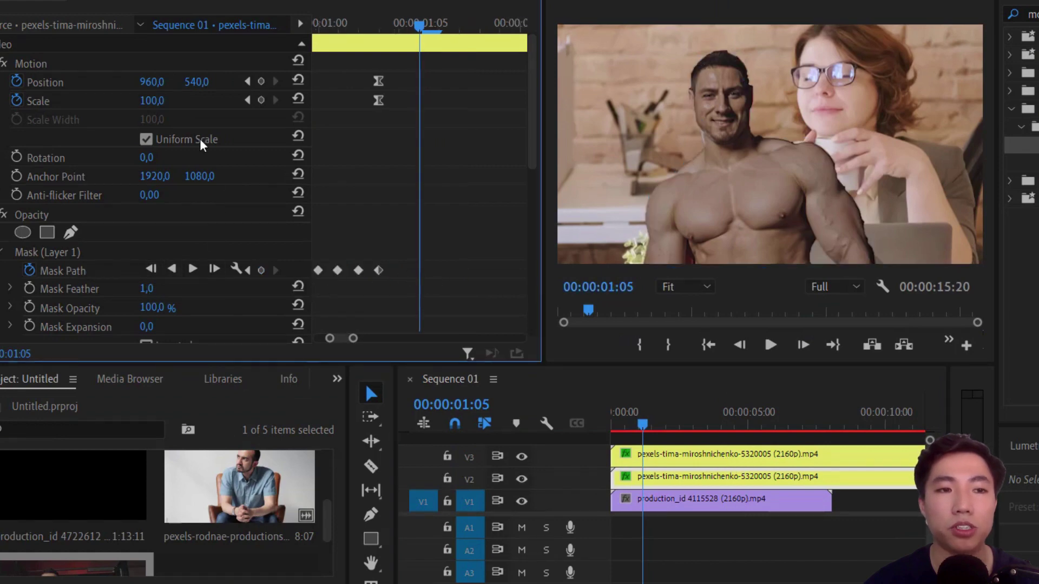
# - Return to the 01:03 keyframe and select the V3 copy, showing its Mocha Pro effect
pyautogui.click(247, 82)
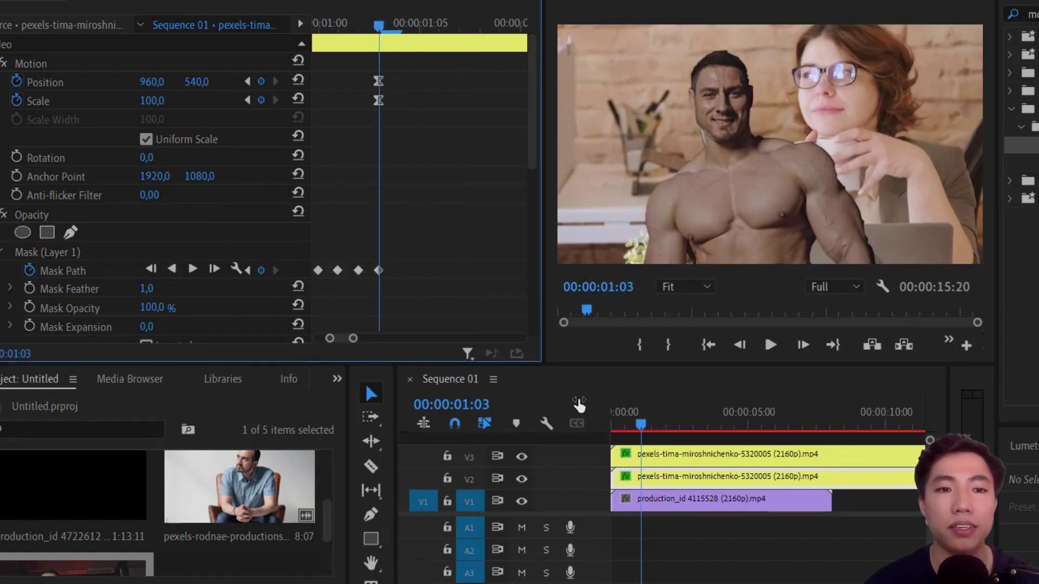
pyautogui.click(675, 453)
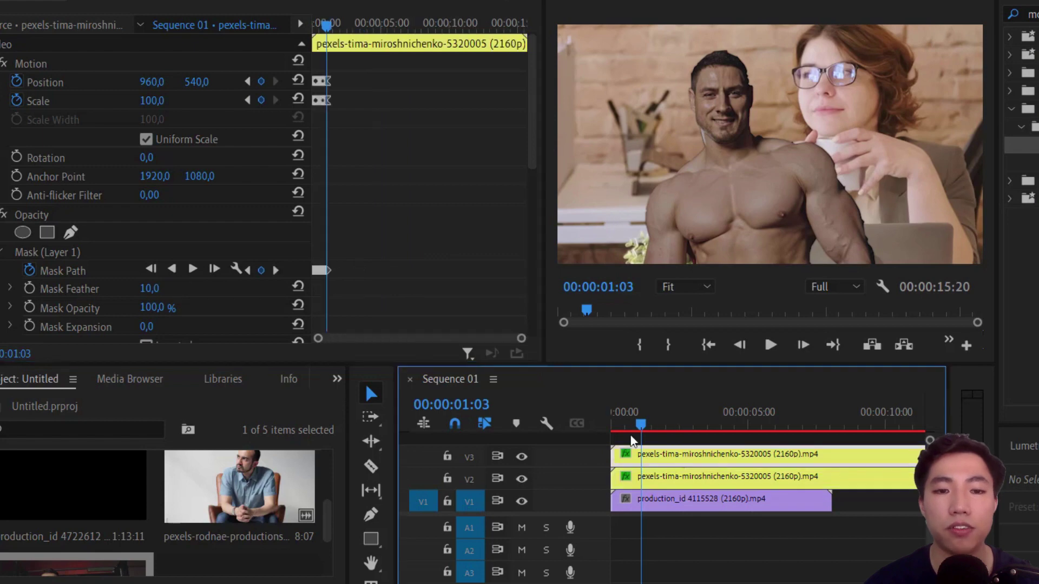
pyautogui.scroll(-3, 379, 284)
pyautogui.scroll(-4, 33, 216)
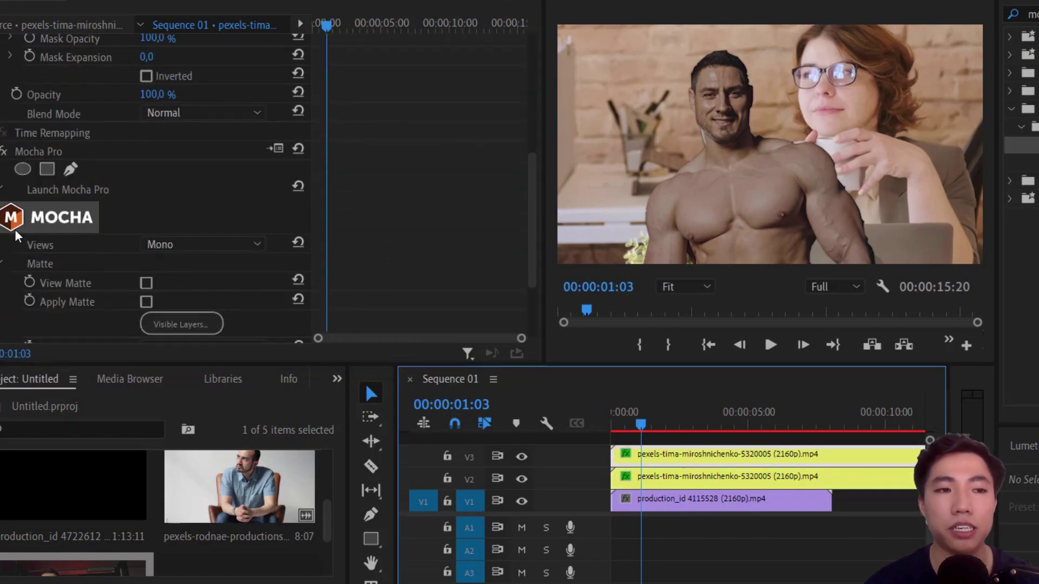
# - In Mocha Pro, clear Layer 1's shape keyframes and refit its top point to the man's hairline
pyautogui.click(46, 223)
pyautogui.click(162, 37)
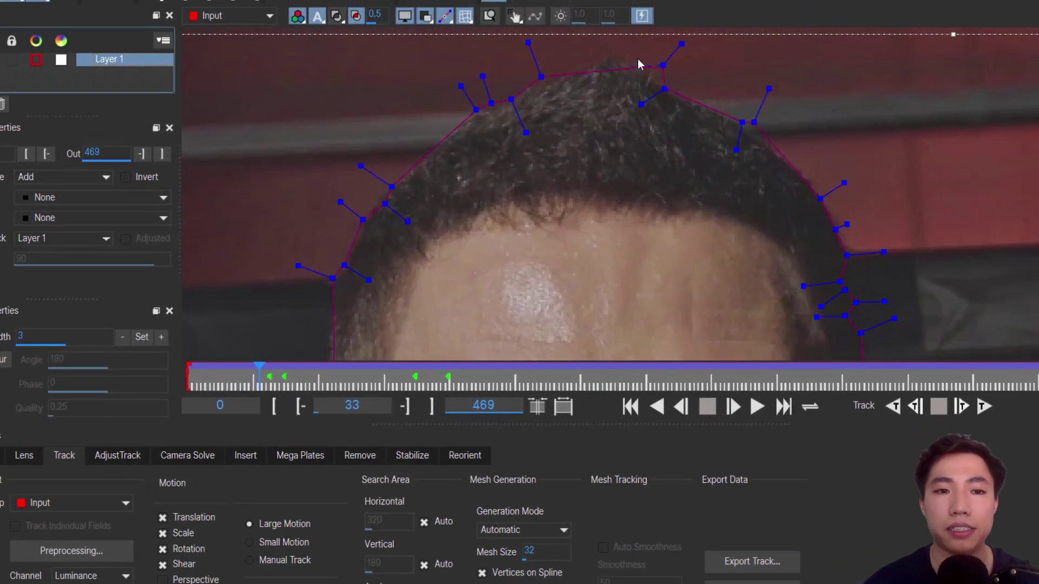
pyautogui.moveTo(550, 85); pyautogui.dragTo(511, 76)
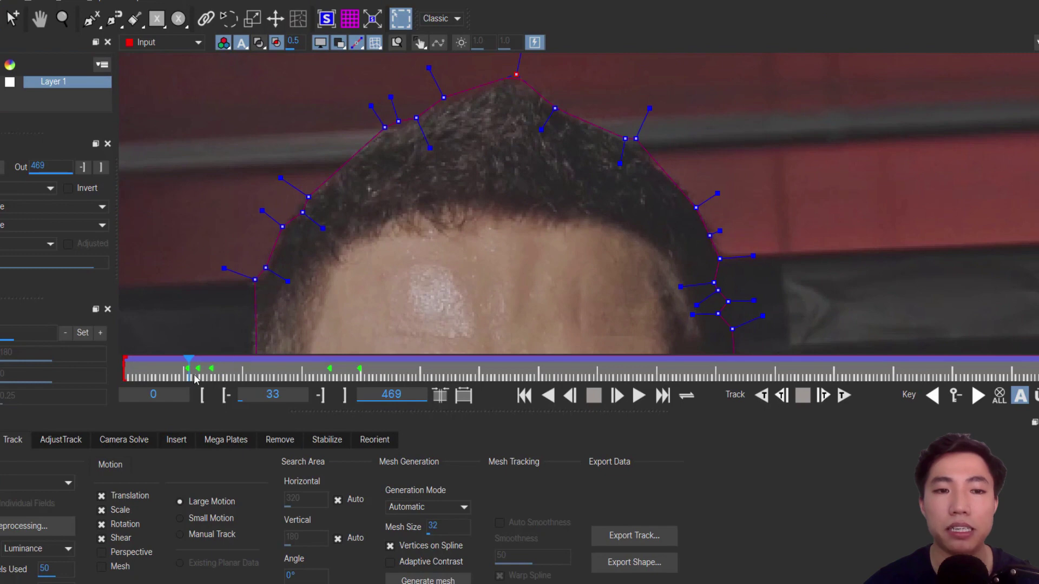
pyautogui.click(1000, 395)
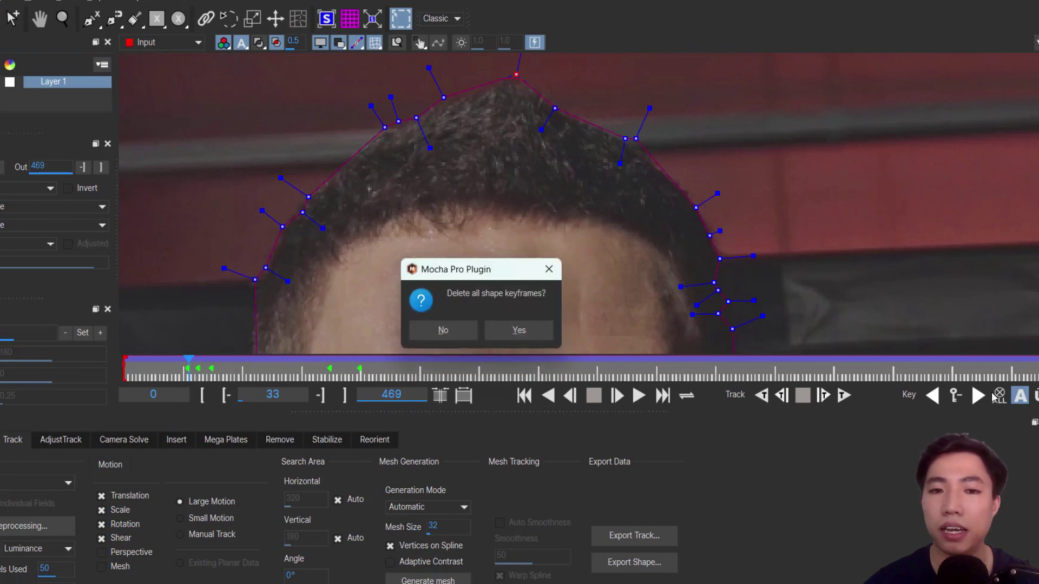
pyautogui.click(497, 341)
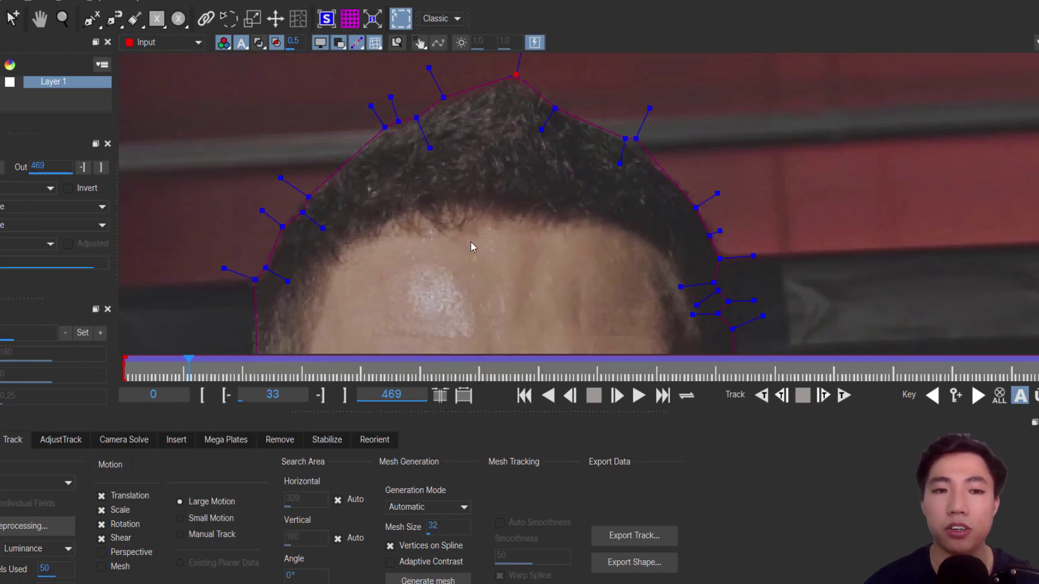
pyautogui.moveTo(517, 75); pyautogui.dragTo(519, 78)
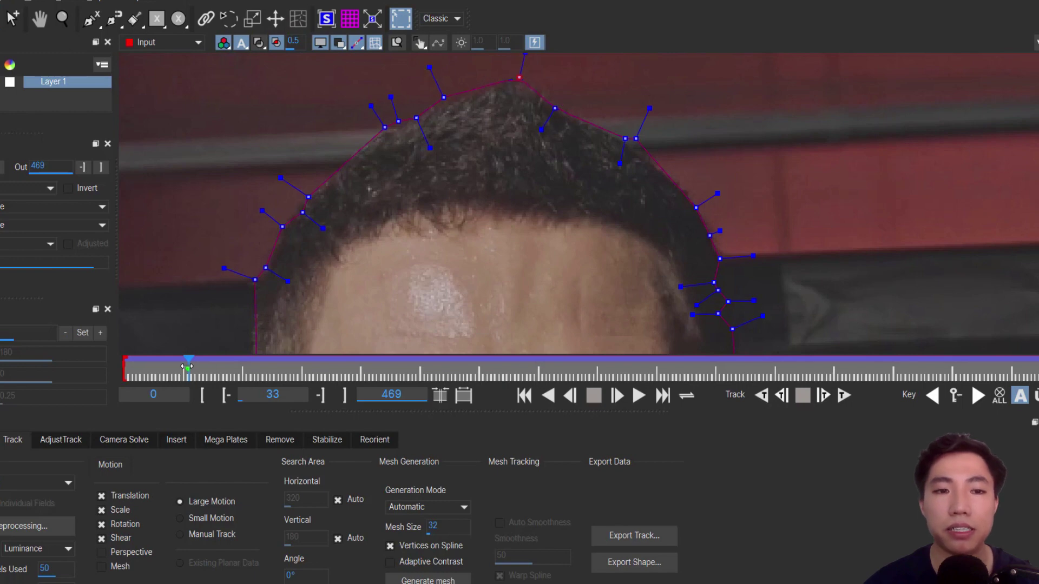
# - Move to frame 46 and zoom the Mocha viewer out
pyautogui.scroll(-3, 479, 169)
pyautogui.scroll(-3, 498, 180)
pyautogui.scroll(-2, 499, 179)
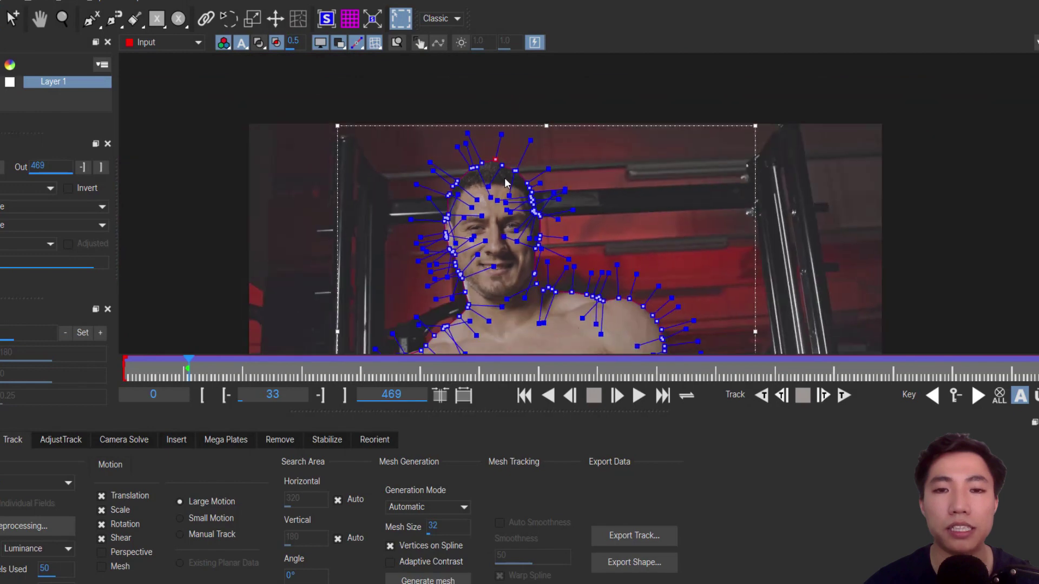
pyautogui.scroll(-2, 510, 179)
pyautogui.scroll(2, 509, 182)
pyautogui.scroll(2, 501, 206)
pyautogui.scroll(2, 490, 238)
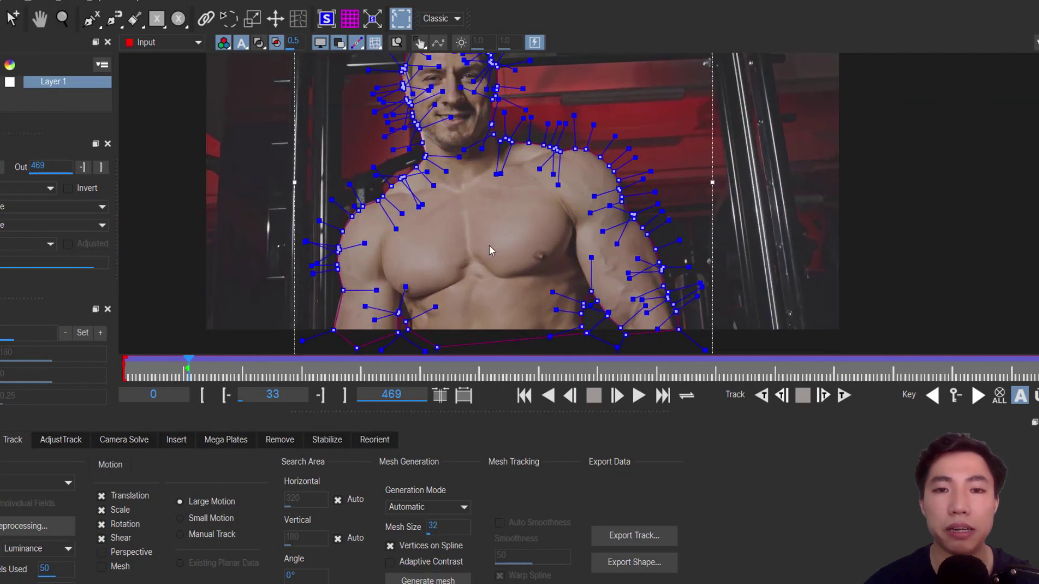
pyautogui.scroll(2, 487, 250)
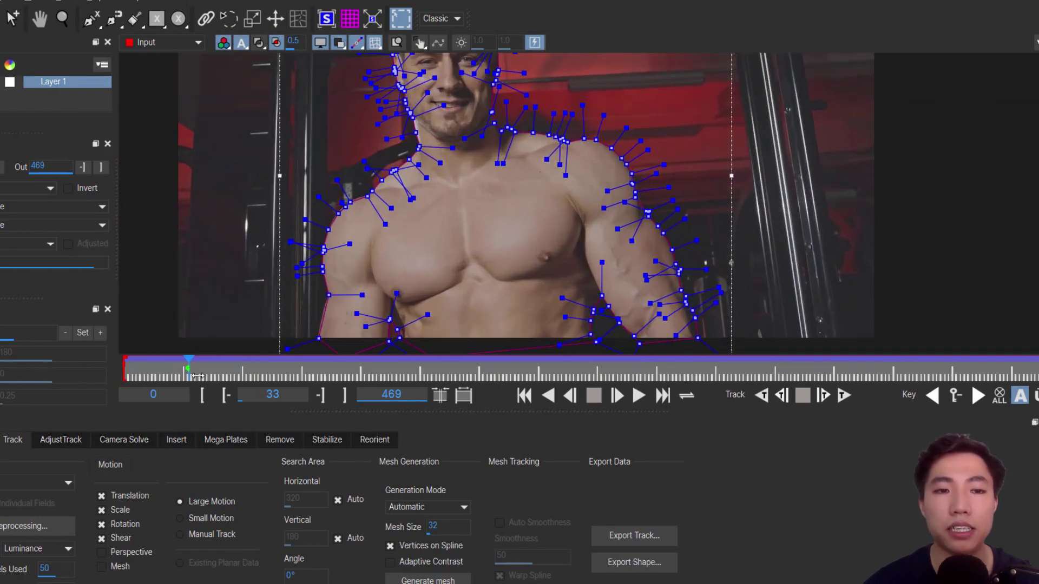
pyautogui.moveTo(197, 377); pyautogui.dragTo(217, 376)
pyautogui.scroll(-2, 460, 222)
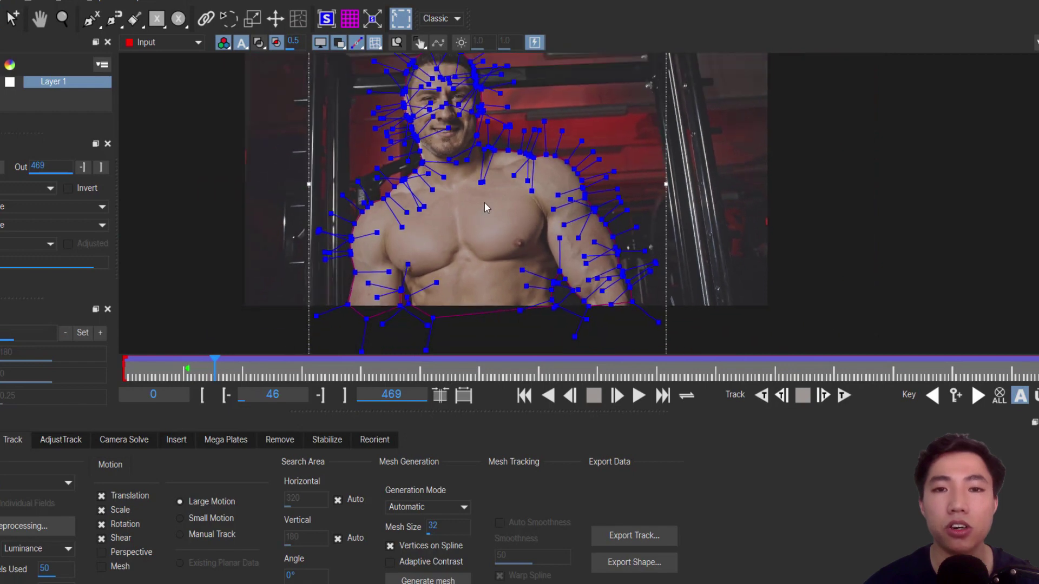
pyautogui.scroll(-2, 492, 200)
pyautogui.scroll(-1, 460, 217)
pyautogui.scroll(-1, 458, 236)
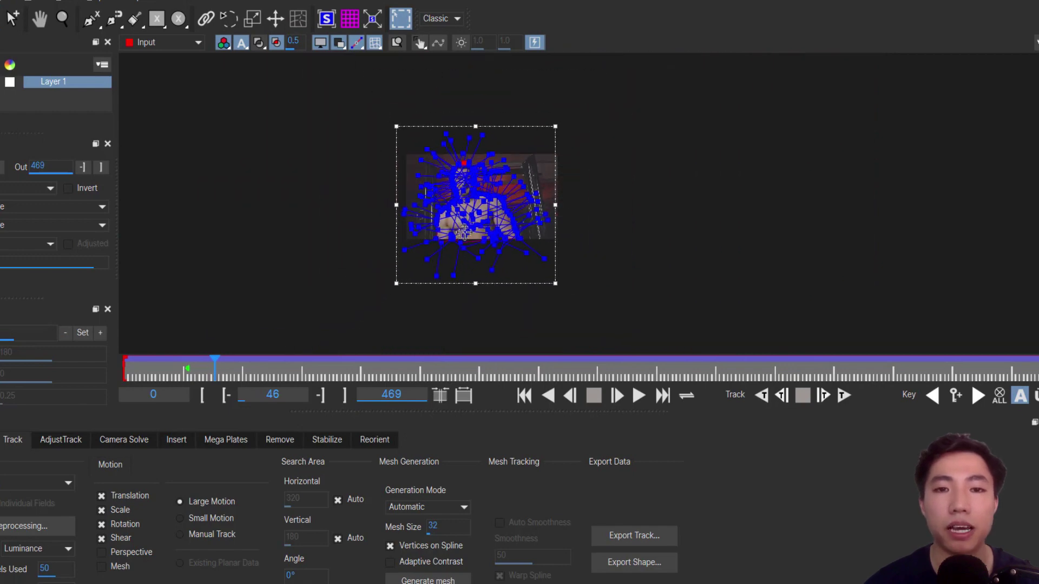
pyautogui.scroll(-1, 436, 272)
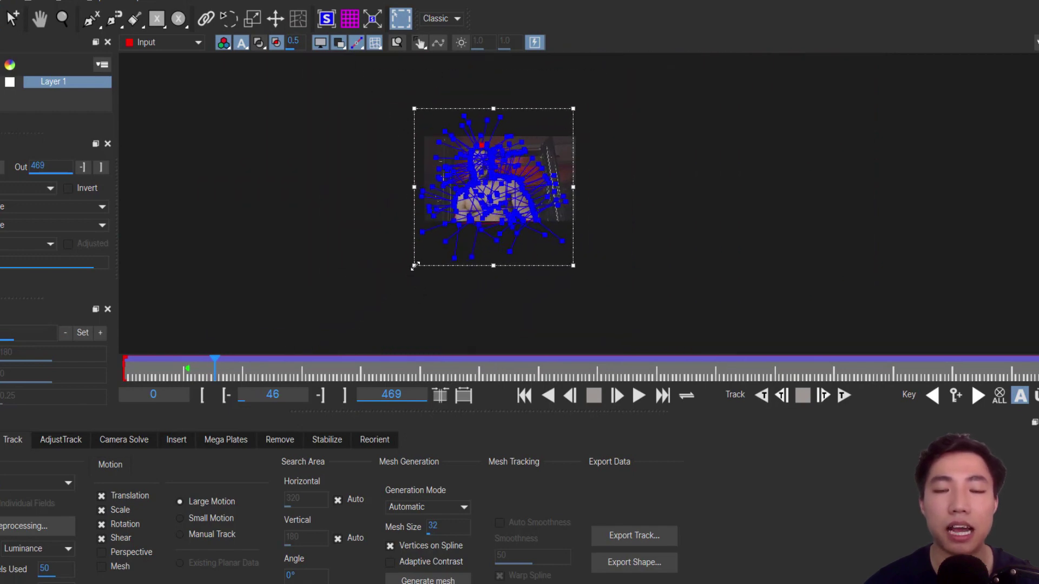
# - Drag Layer 1's bounding box corners outward so the shape extends far beyond the clip edges
pyautogui.moveTo(414, 266); pyautogui.dragTo(309, 309)
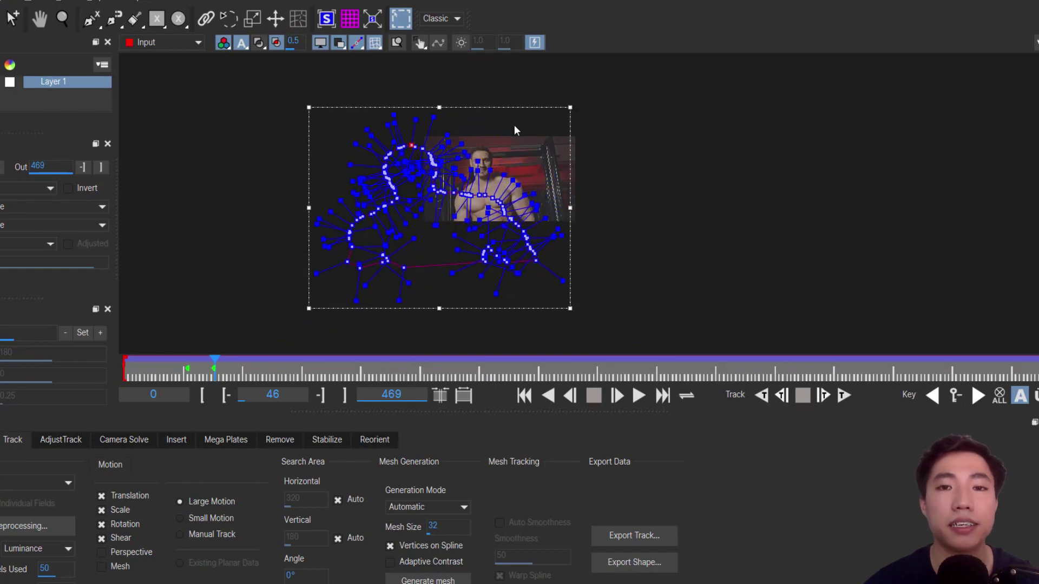
pyautogui.moveTo(570, 107); pyautogui.dragTo(798, 3)
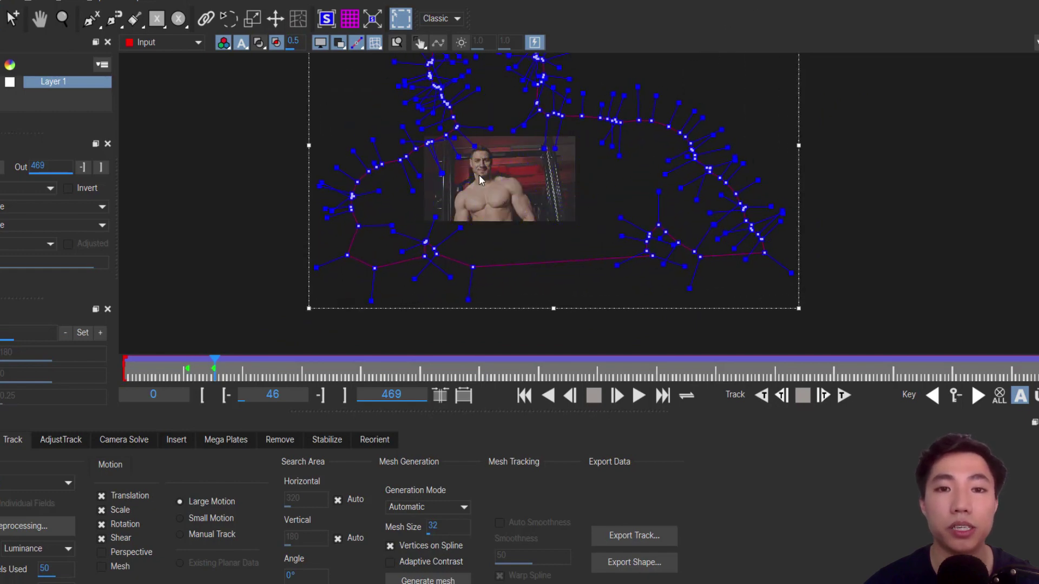
pyautogui.scroll(-2, 481, 178)
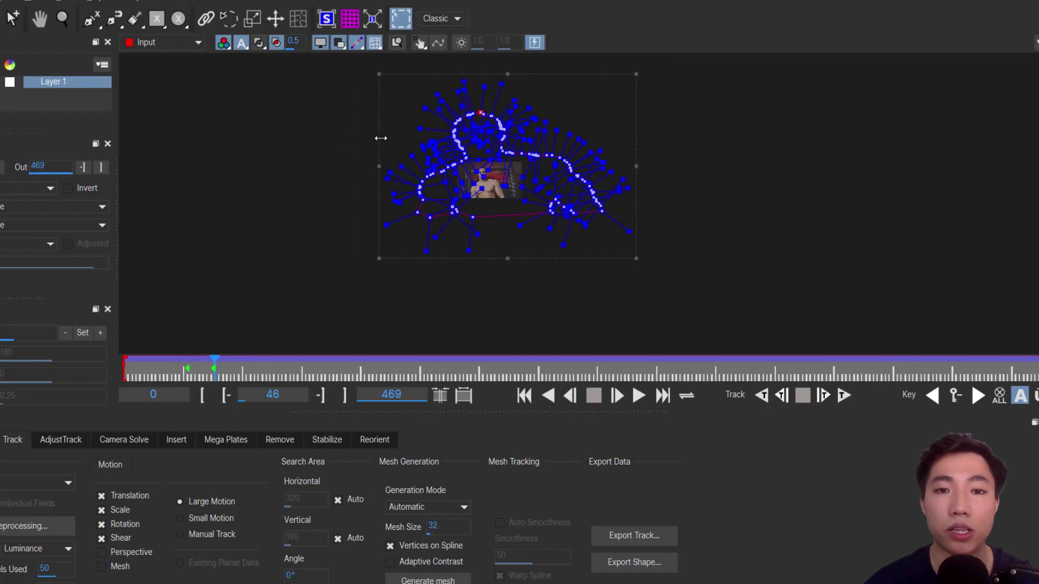
pyautogui.scroll(3, 417, 143)
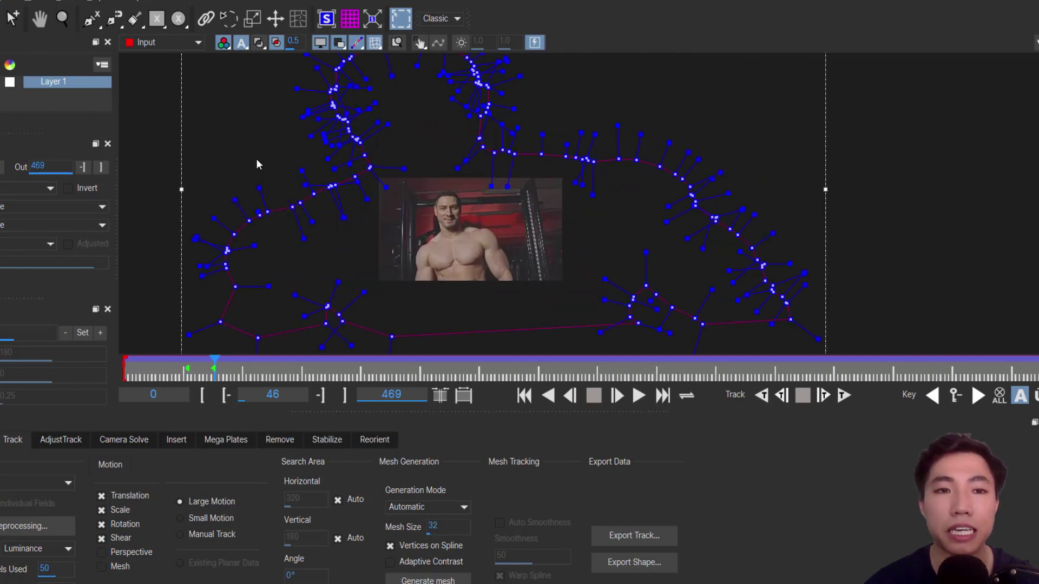
pyautogui.click(599, 227)
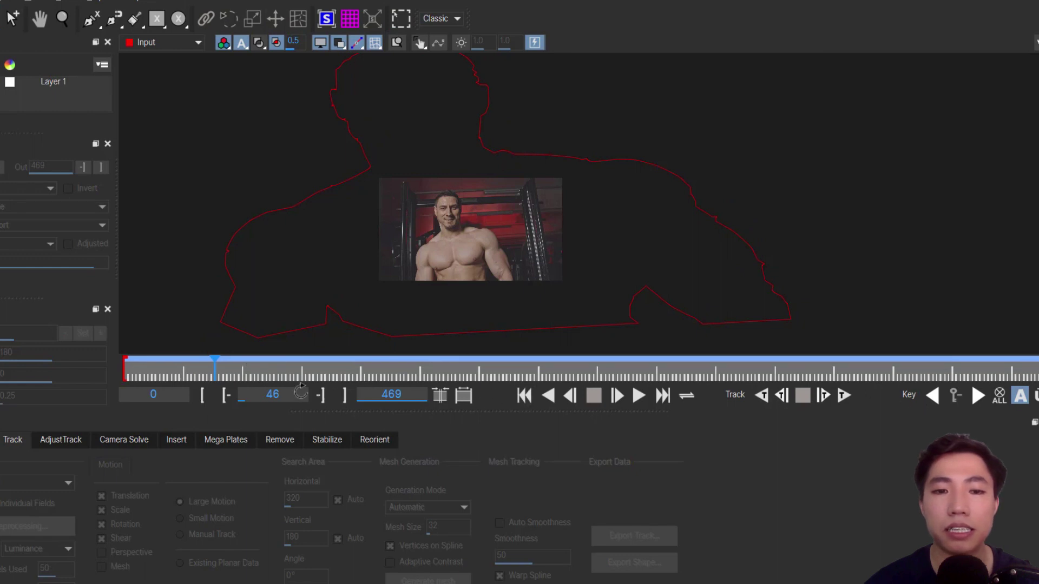
pyautogui.scroll(-1, 418, 251)
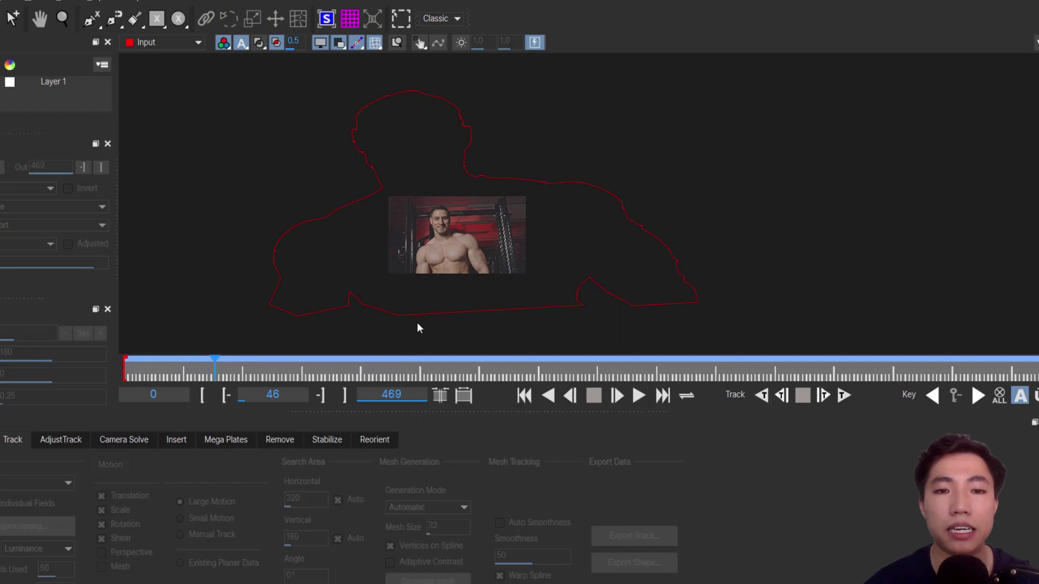
# - Reselect Layer 1, track it backwards from frame 48, and play the tracked shape
pyautogui.click(373, 193)
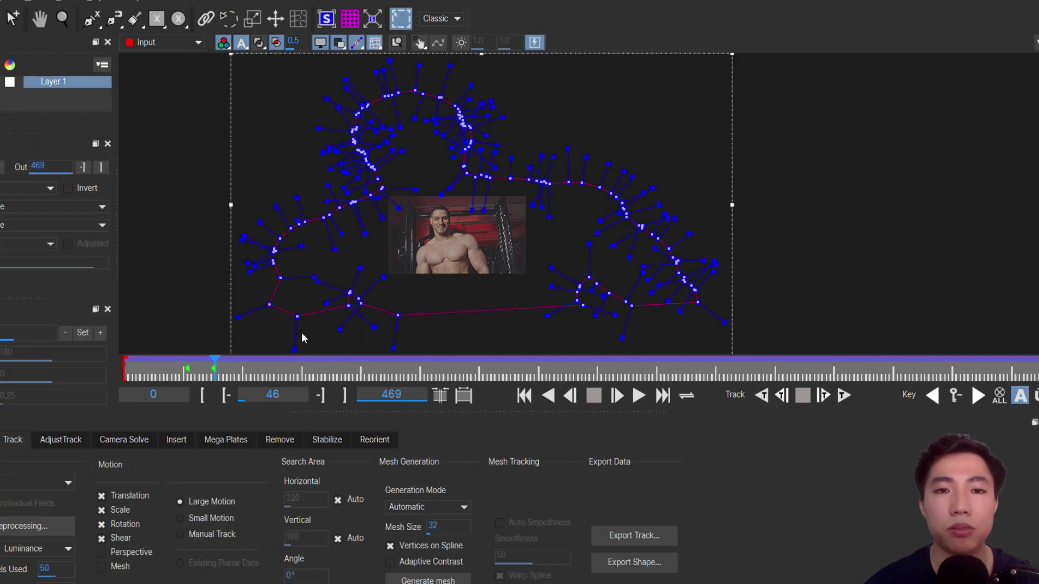
pyautogui.moveTo(215, 361); pyautogui.dragTo(216, 361)
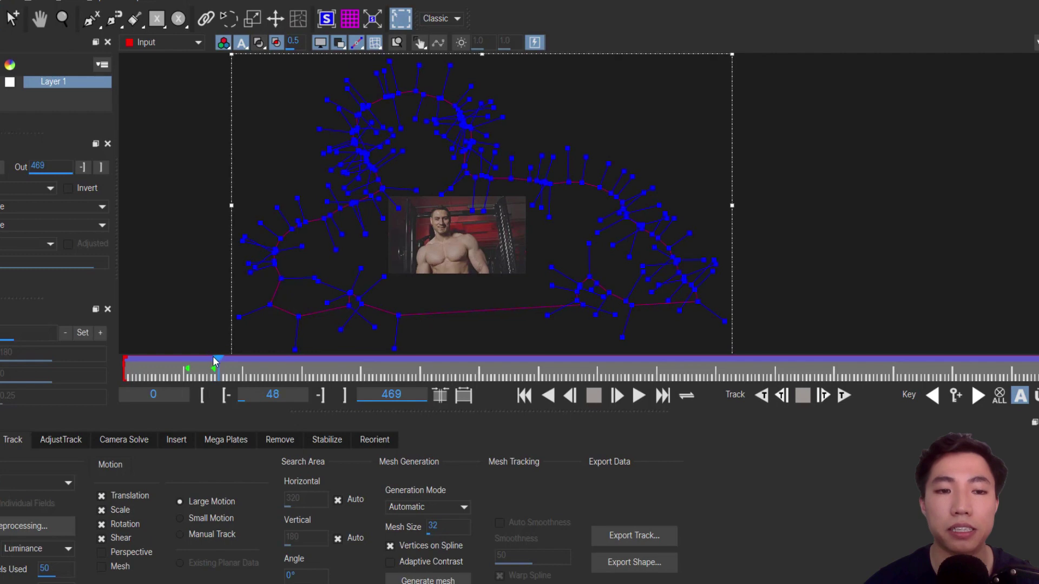
pyautogui.click(548, 396)
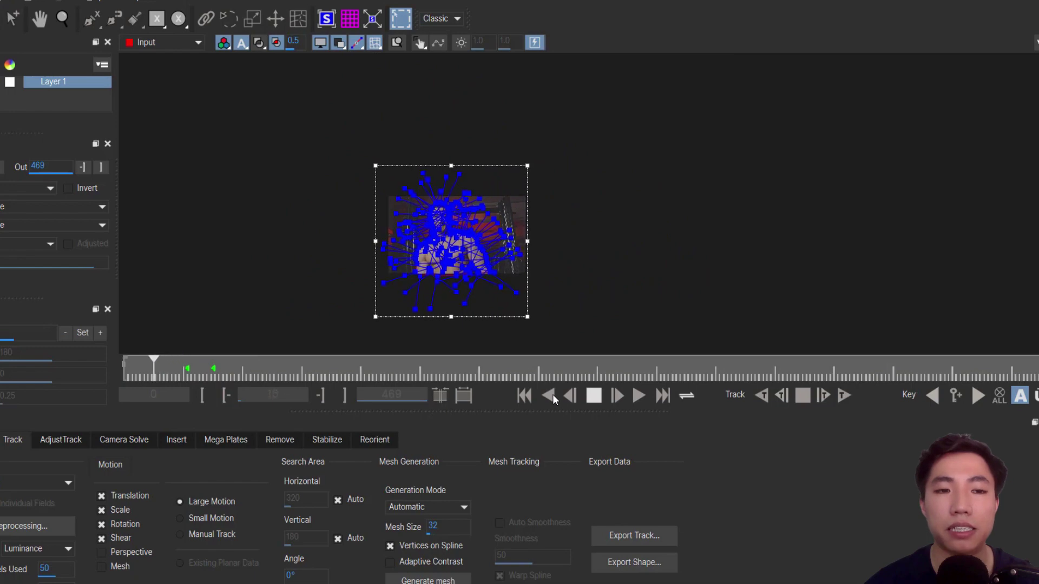
pyautogui.press('space')
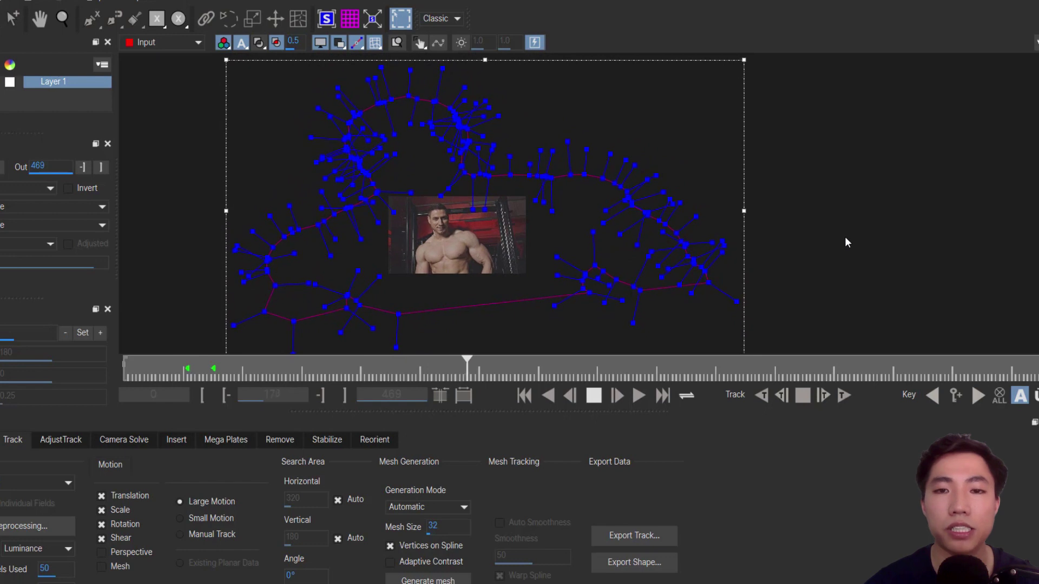
# - Copy the shape as Adobe Premiere shape data (*.xml) to the clipboard and close Mocha without saving
pyautogui.click(594, 396)
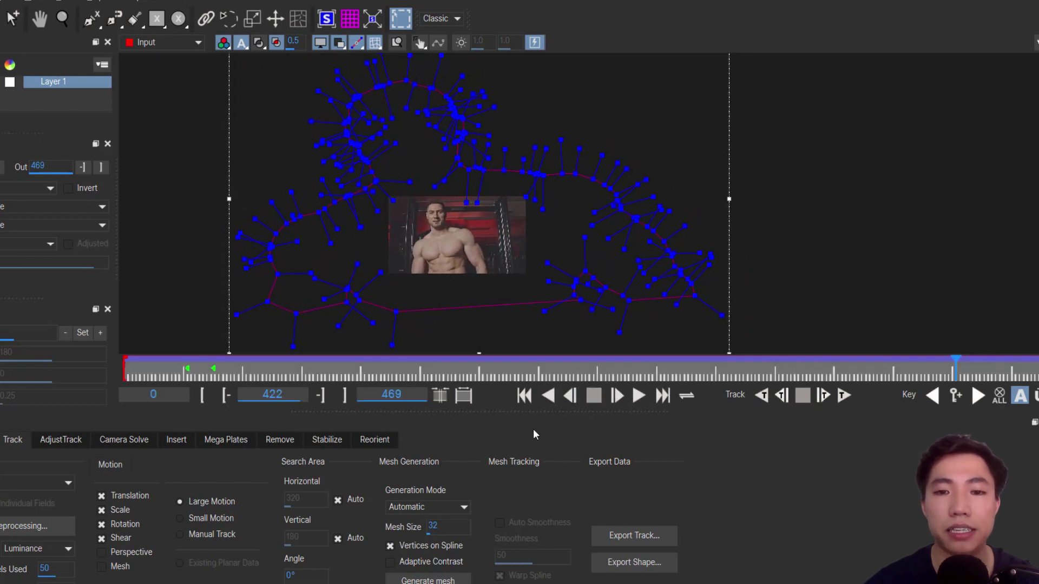
pyautogui.click(644, 565)
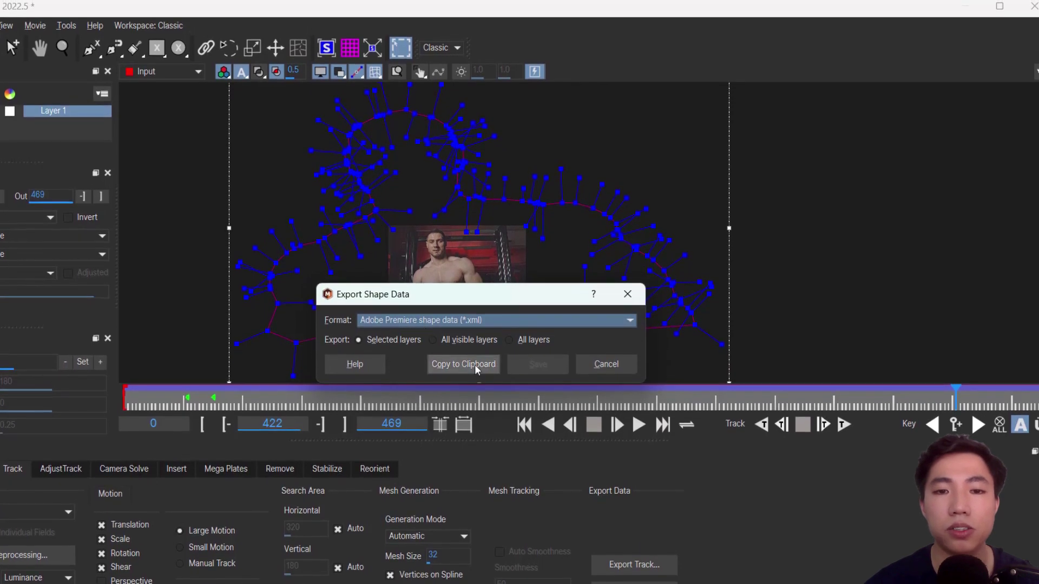
pyautogui.click(461, 364)
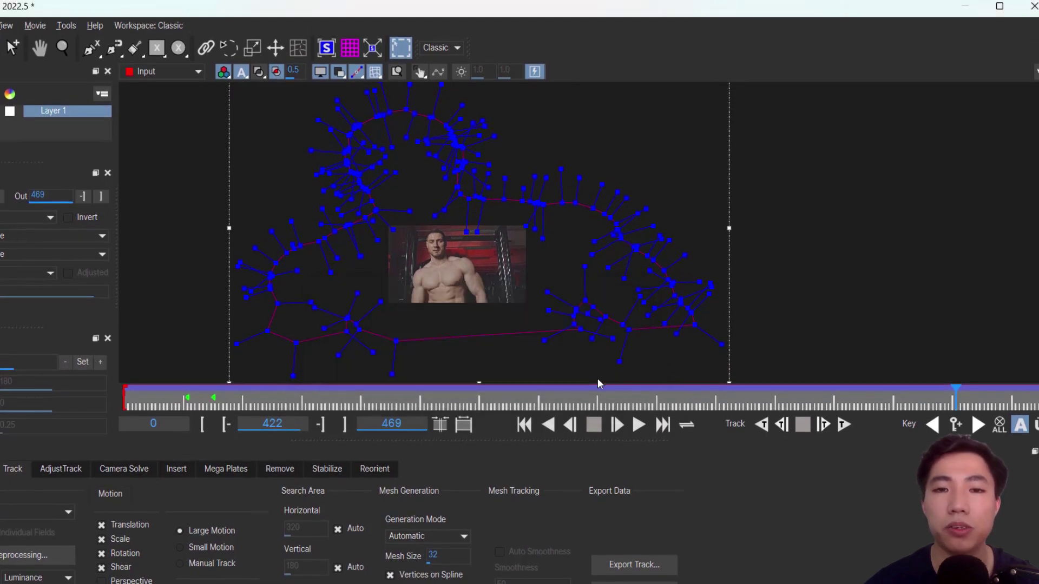
pyautogui.click(1030, 10)
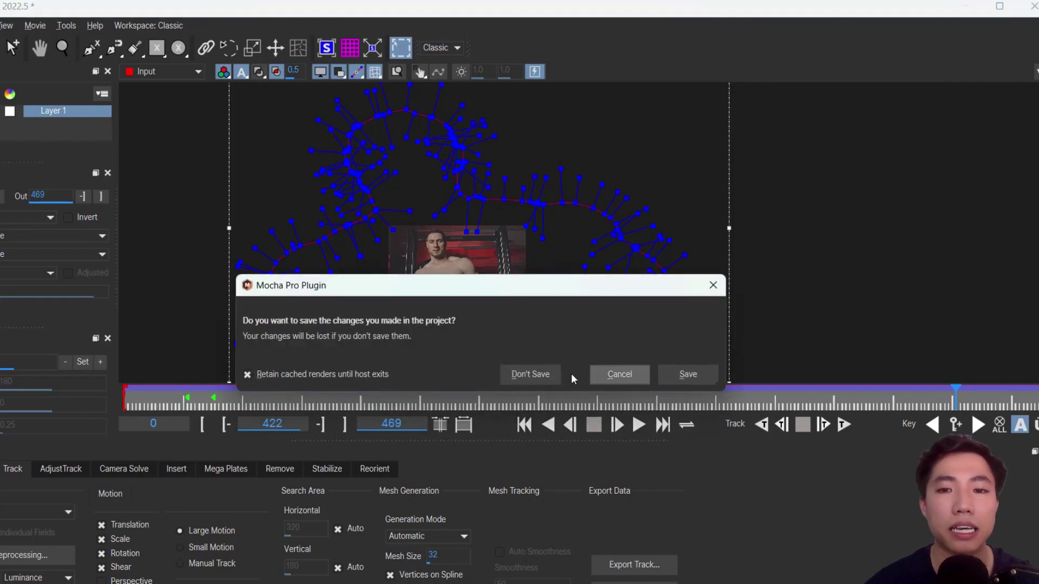
pyautogui.click(535, 375)
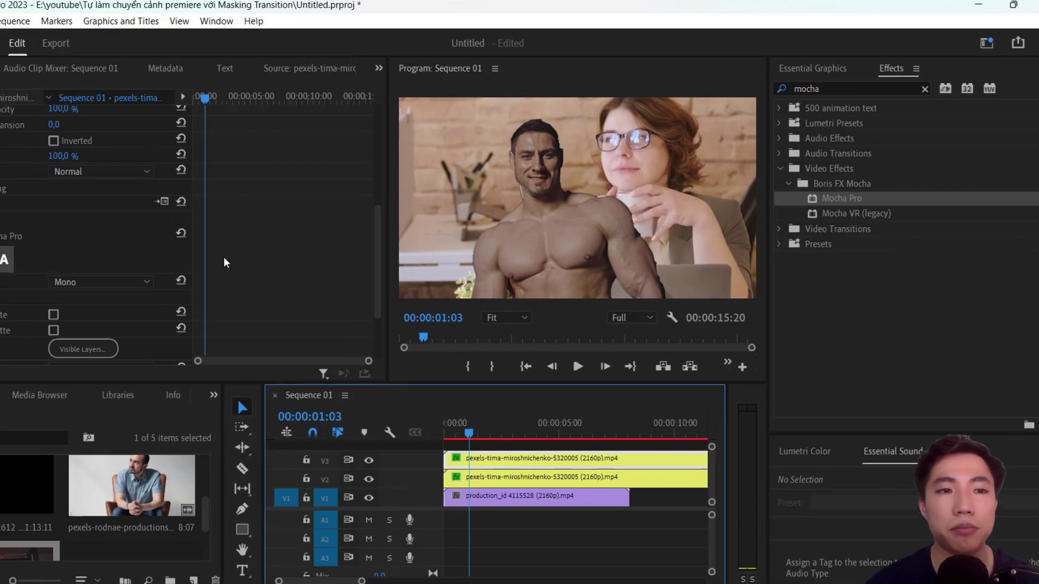
# - Rearrange the Effect Controls keyframe view to reach the second Mask (Layer 1) settings
pyautogui.scroll(3, 431, 249)
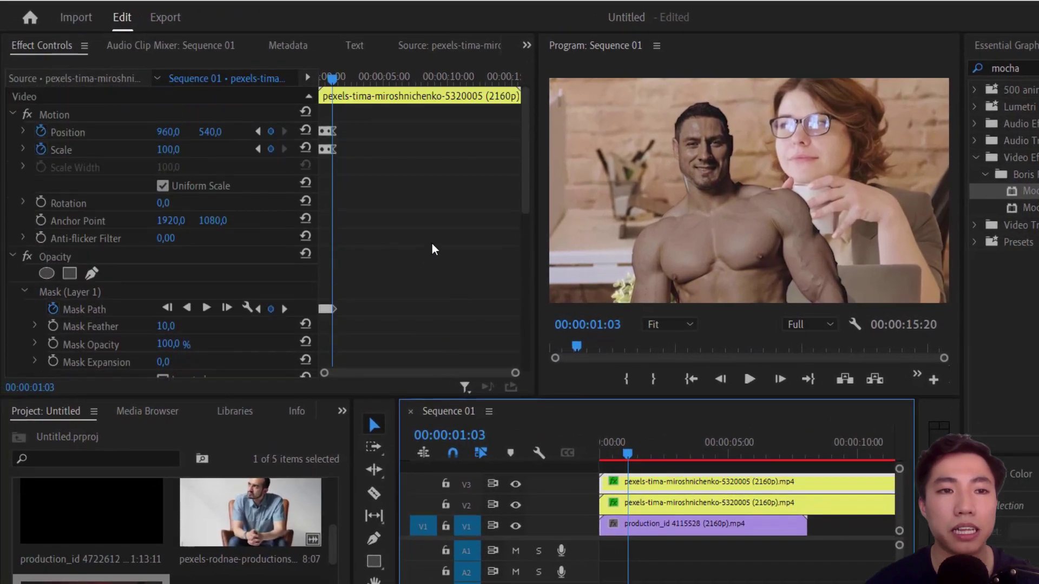
pyautogui.moveTo(515, 373); pyautogui.dragTo(361, 373)
pyautogui.click(123, 257)
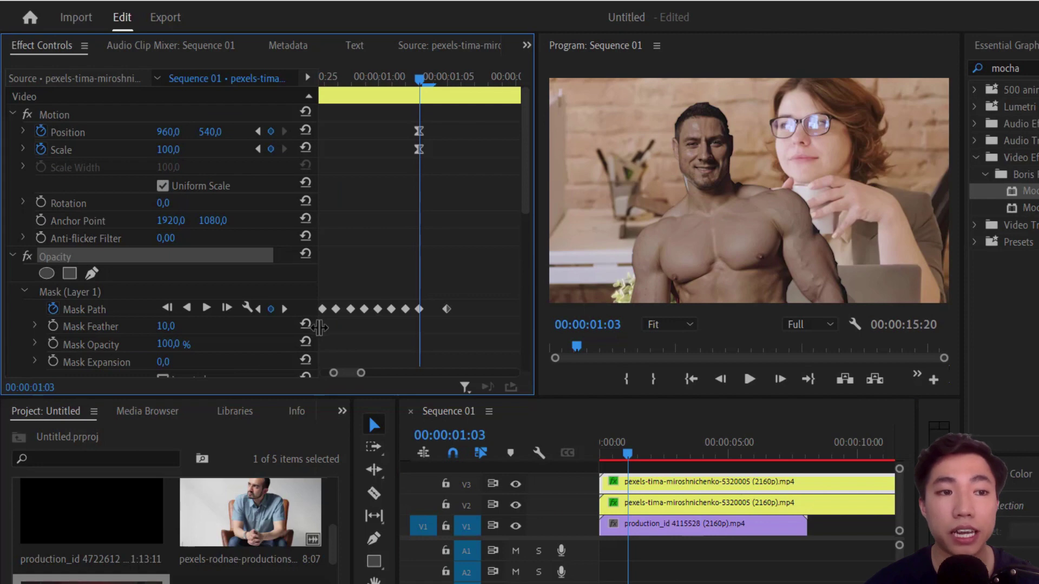
pyautogui.click(319, 327)
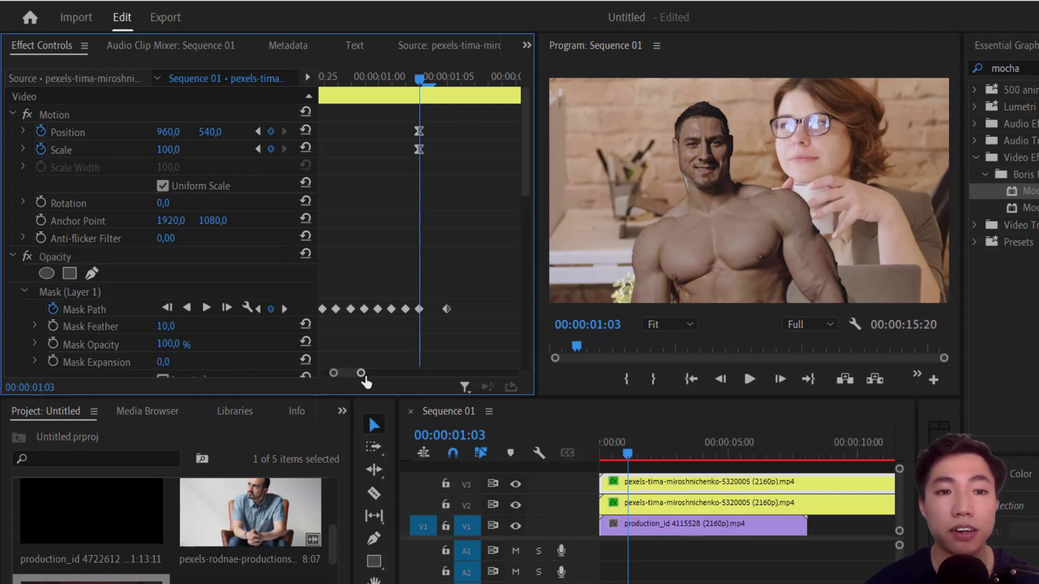
pyautogui.moveTo(361, 373); pyautogui.dragTo(440, 373)
pyautogui.scroll(-2, 526, 199)
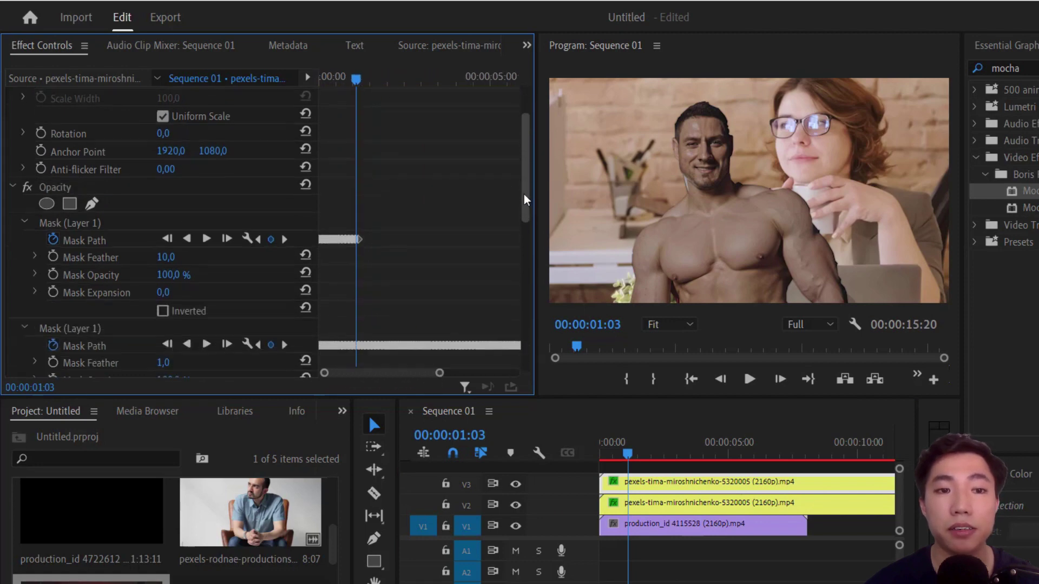
pyautogui.moveTo(525, 200); pyautogui.dragTo(523, 233)
pyautogui.scroll(2, 522, 233)
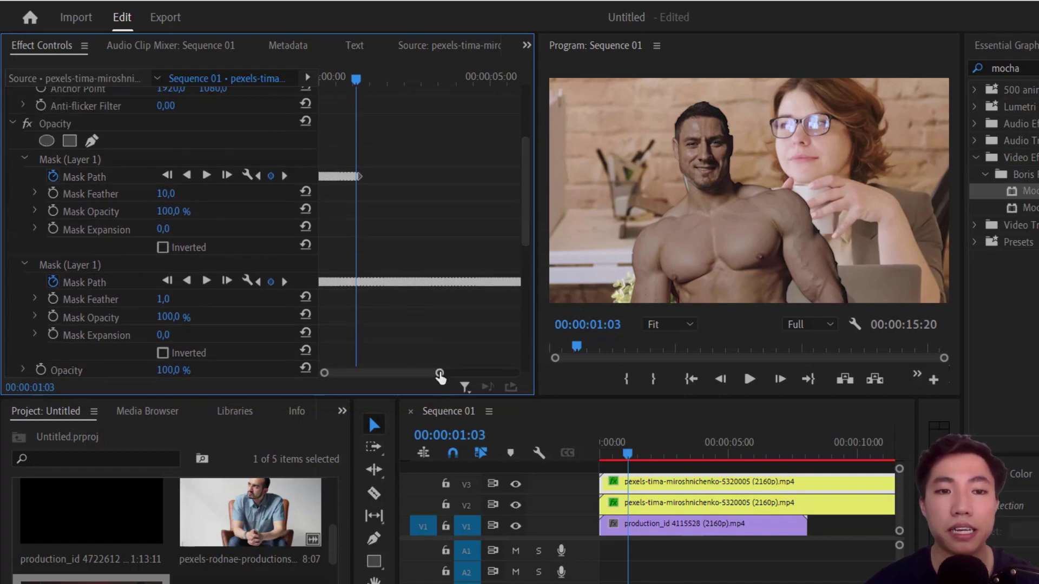
# - Select the second Mask Path's first four keyframes, preview from the start, and commit feather 873
pyautogui.moveTo(440, 373); pyautogui.dragTo(383, 373)
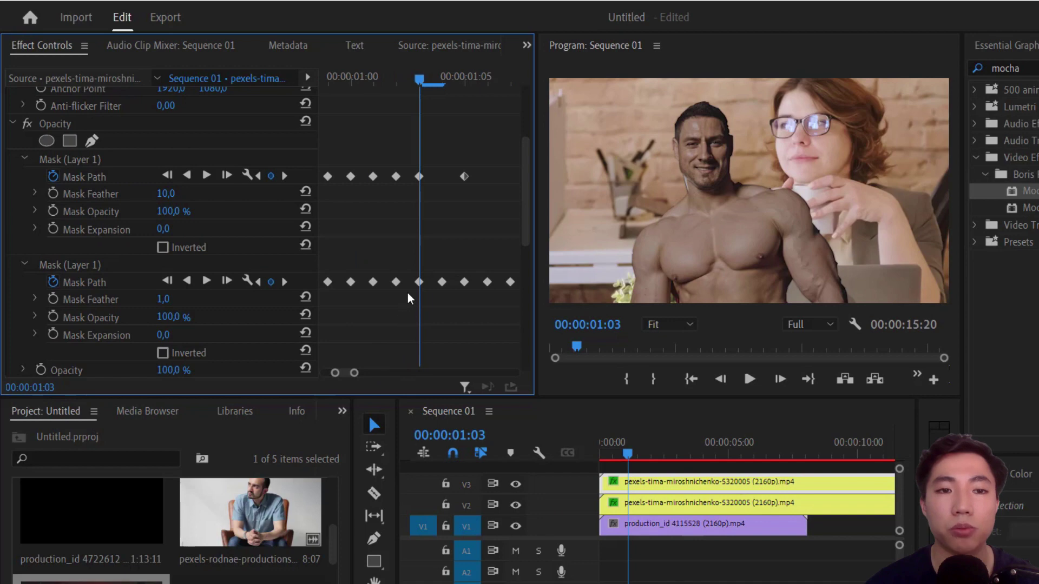
pyautogui.moveTo(407, 290); pyautogui.dragTo(244, 254)
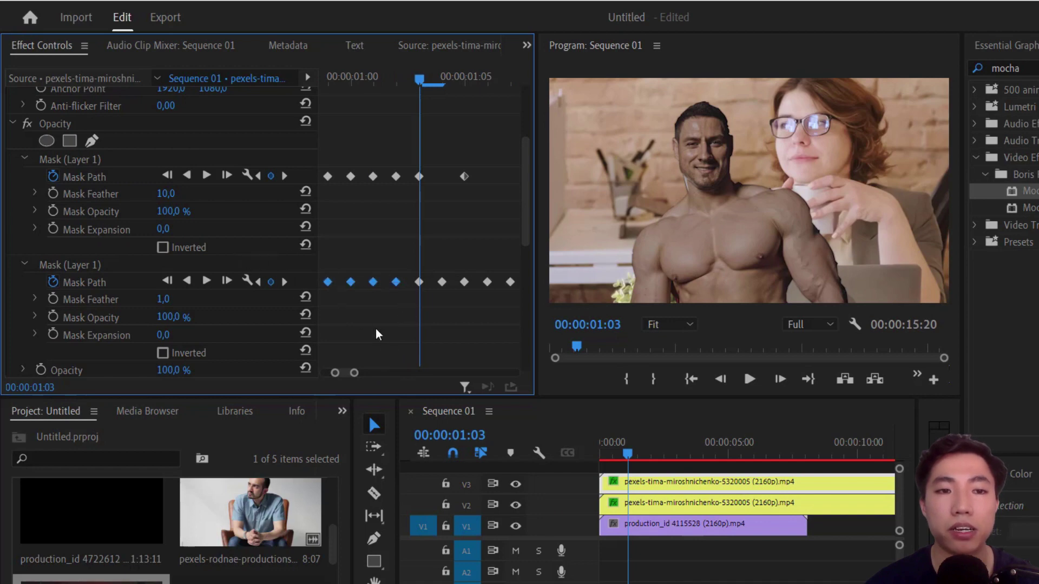
pyautogui.moveTo(354, 373); pyautogui.dragTo(406, 374)
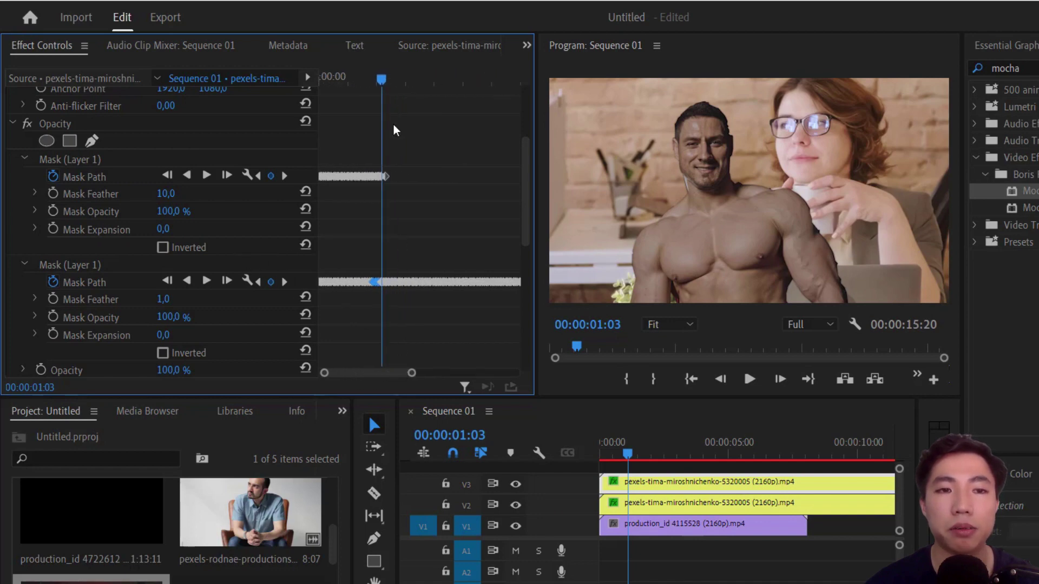
pyautogui.moveTo(381, 81); pyautogui.dragTo(250, 128)
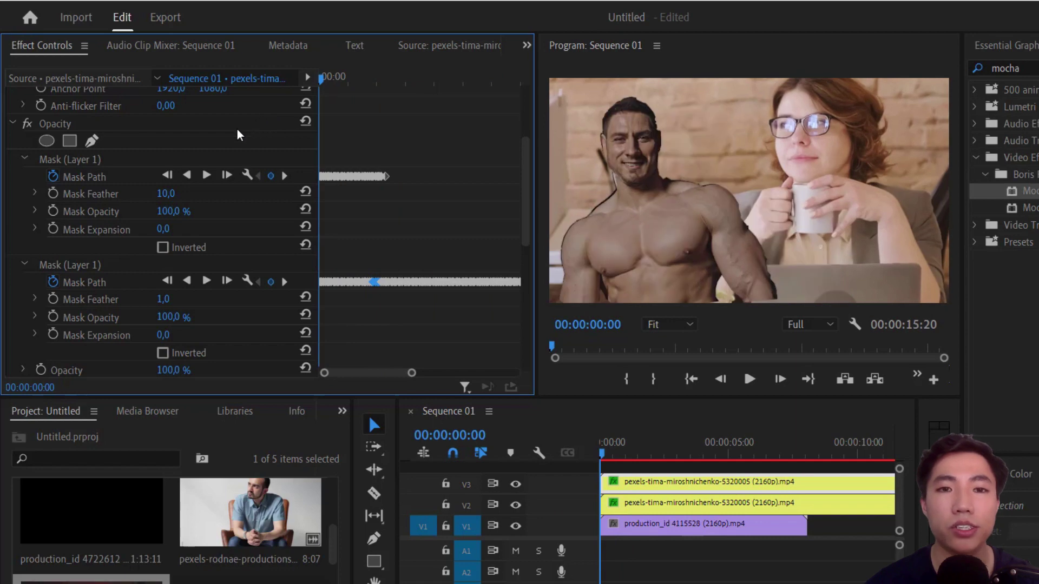
pyautogui.press('space')
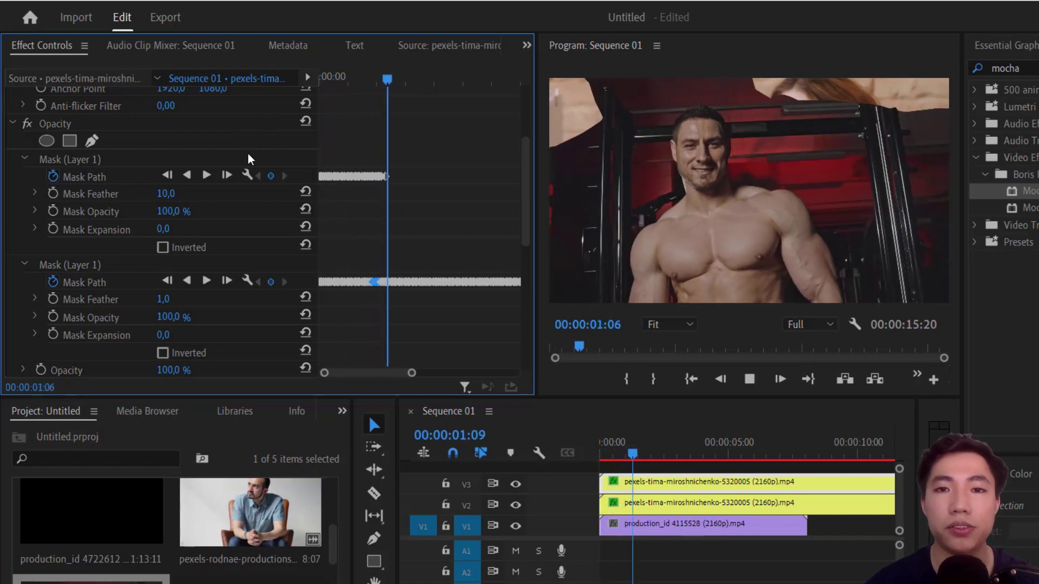
pyautogui.press('Return')
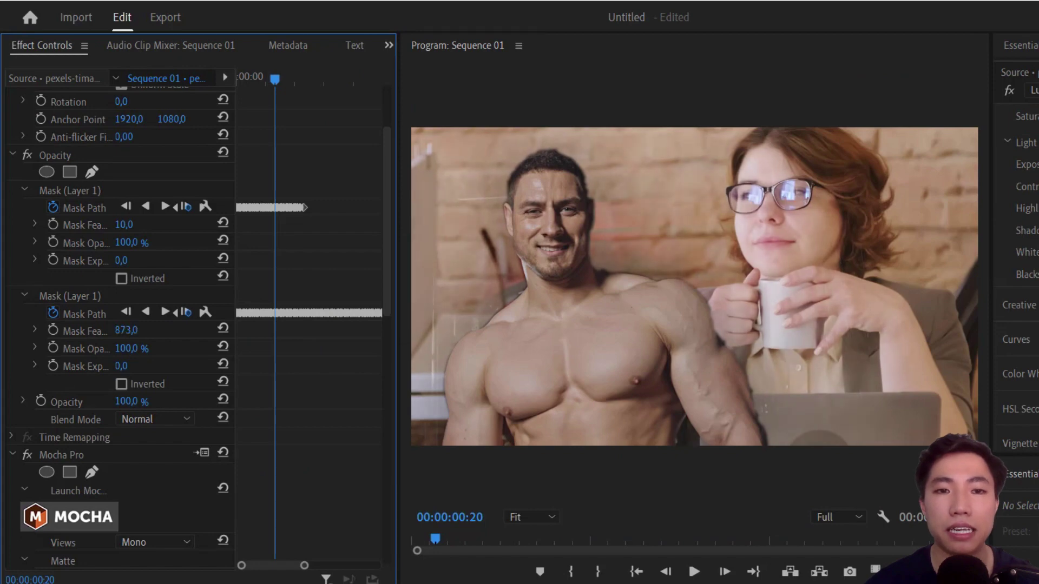
# - Scrub the second mask's feather to 195 and play the transition from the beginning
pyautogui.moveTo(126, 330); pyautogui.dragTo(103, 330)
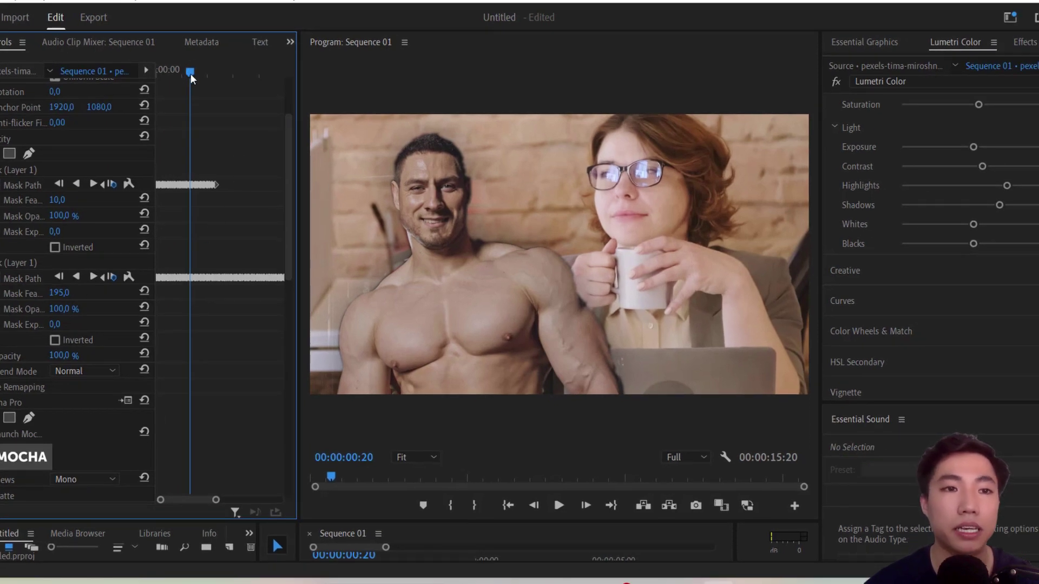
pyautogui.moveTo(190, 74); pyautogui.dragTo(157, 72)
pyautogui.press('space')
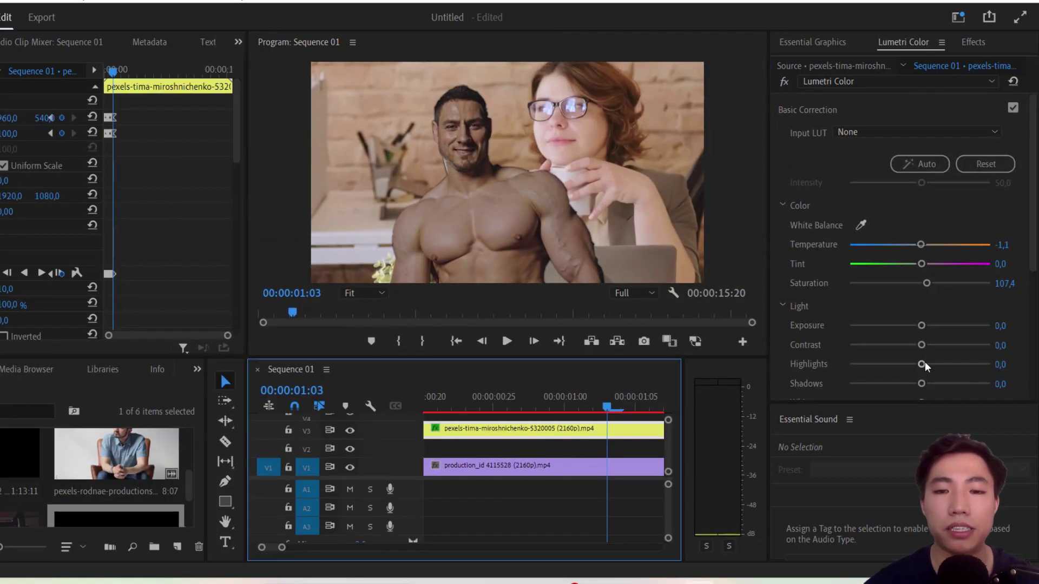
# - Drag the Lumetri Basic Correction sliders to warm, saturate and brighten the man's clip
pyautogui.moveTo(921, 364); pyautogui.dragTo(955, 364)
pyautogui.moveTo(922, 384); pyautogui.dragTo(948, 383)
pyautogui.scroll(-3, 895, 347)
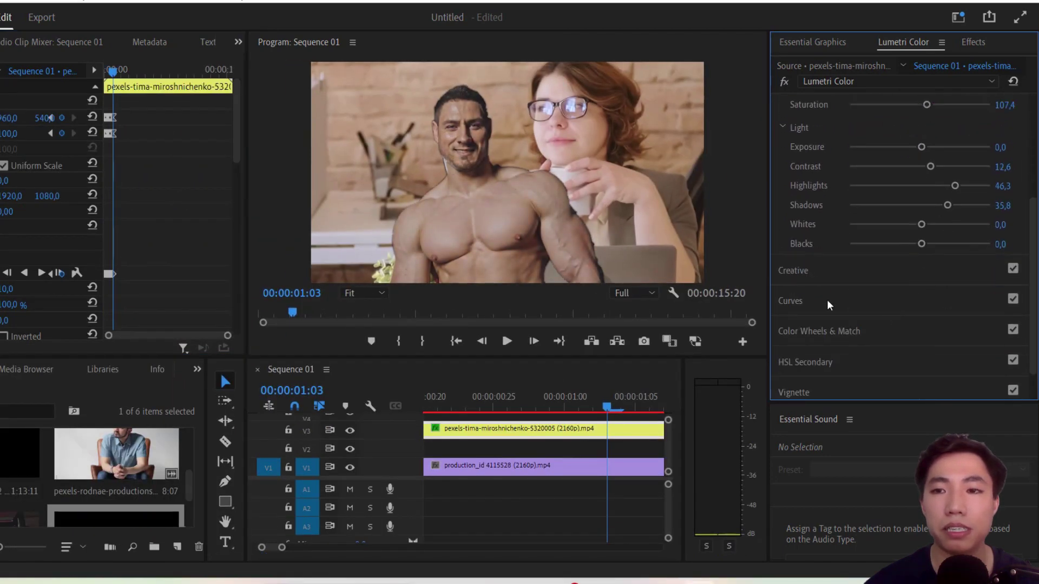
pyautogui.moveTo(487, 358); pyautogui.dragTo(487, 297)
pyautogui.scroll(-5, 147, 185)
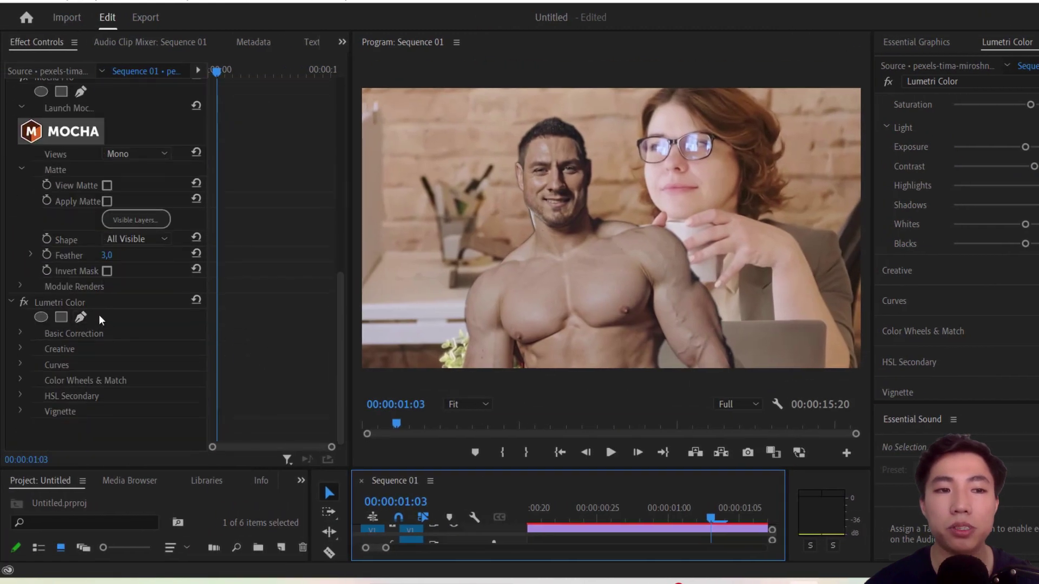
# - Keyframe Temperature -5.3, Saturation 107.4, Contrast 12.6, Highlights 46.3 and Shadows 35.8 at 01:03
pyautogui.click(21, 333)
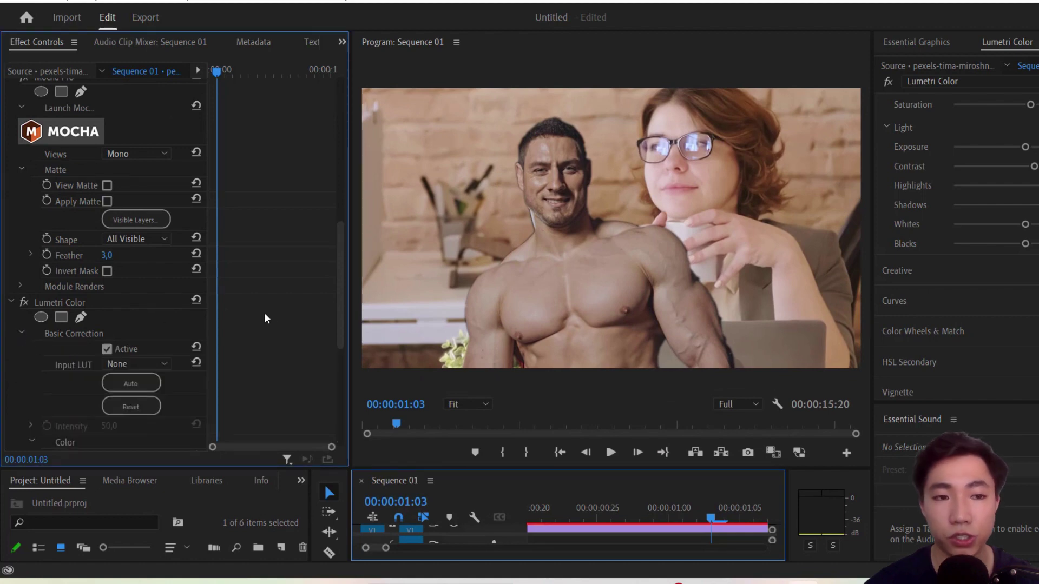
pyautogui.scroll(-2, 277, 331)
pyautogui.scroll(-2, 277, 331)
pyautogui.scroll(-2, 277, 331)
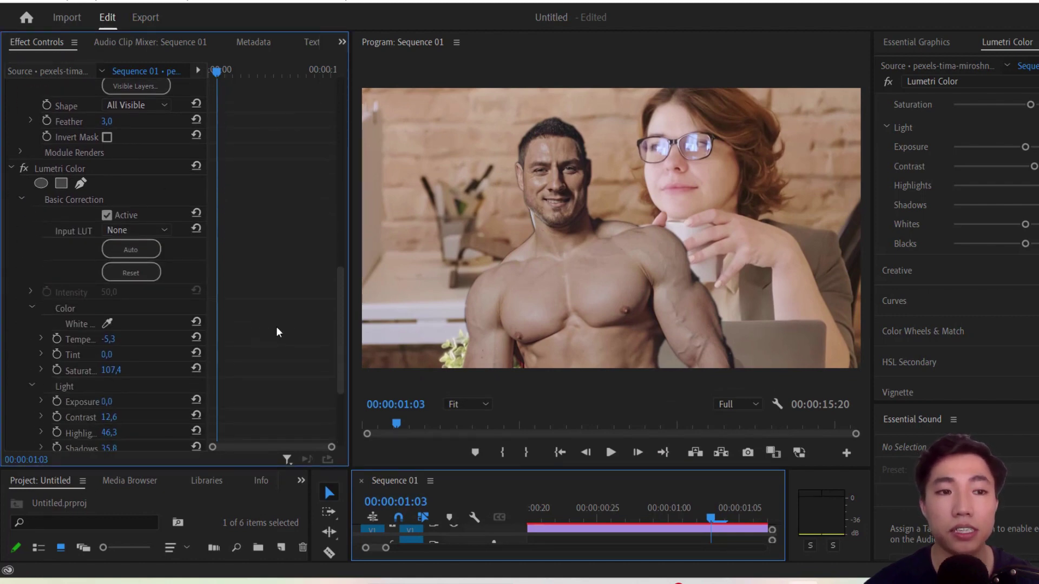
pyautogui.scroll(-5, 276, 330)
pyautogui.click(56, 220)
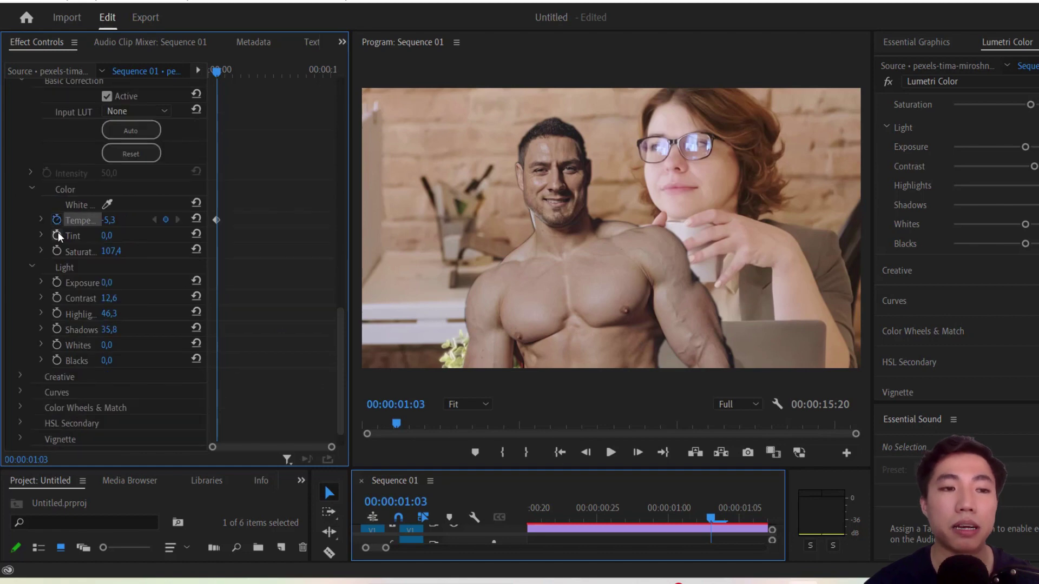
pyautogui.click(56, 251)
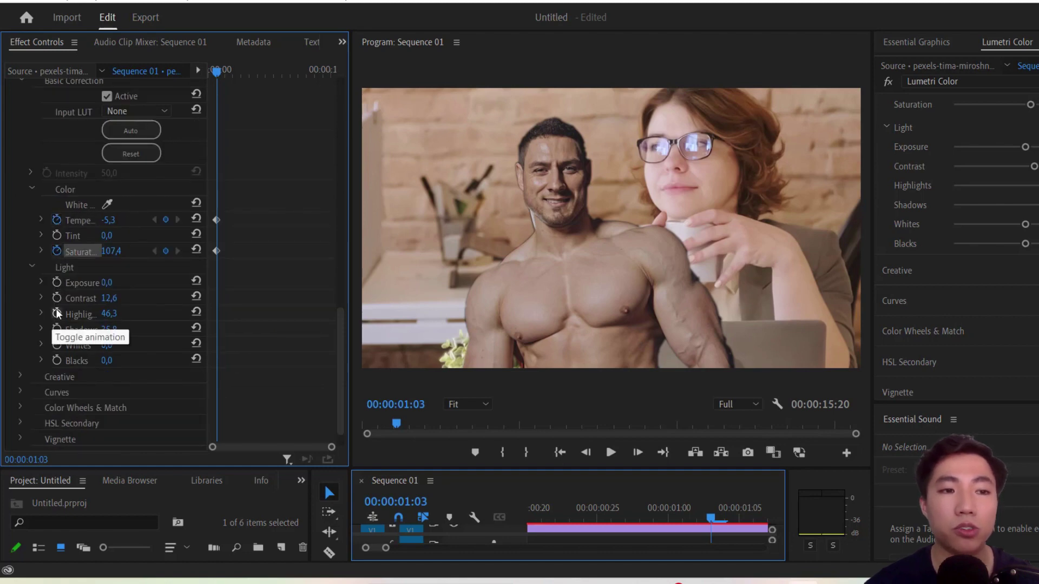
pyautogui.click(57, 298)
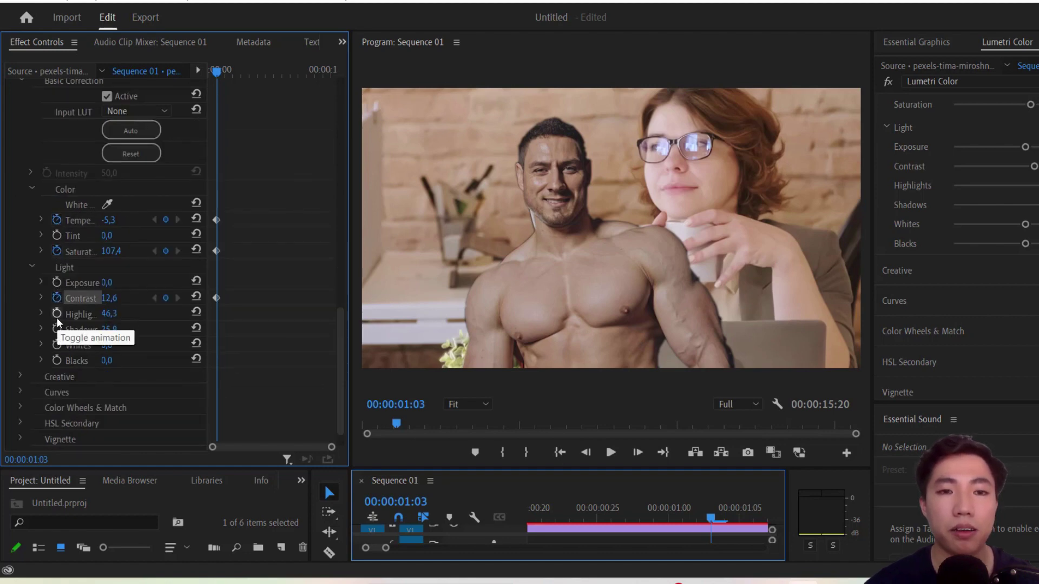
pyautogui.click(57, 313)
pyautogui.click(56, 329)
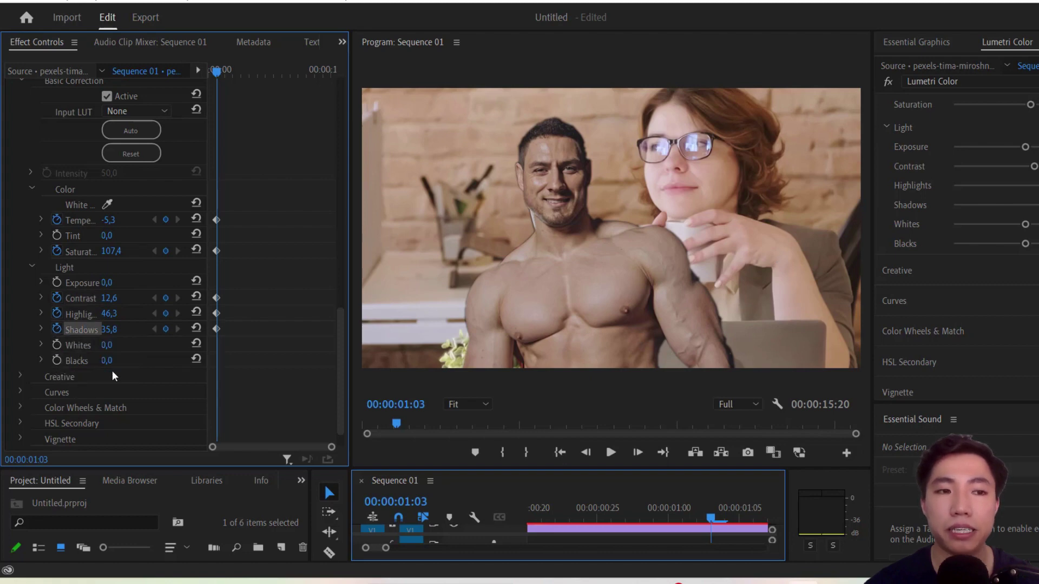
pyautogui.scroll(2, 279, 322)
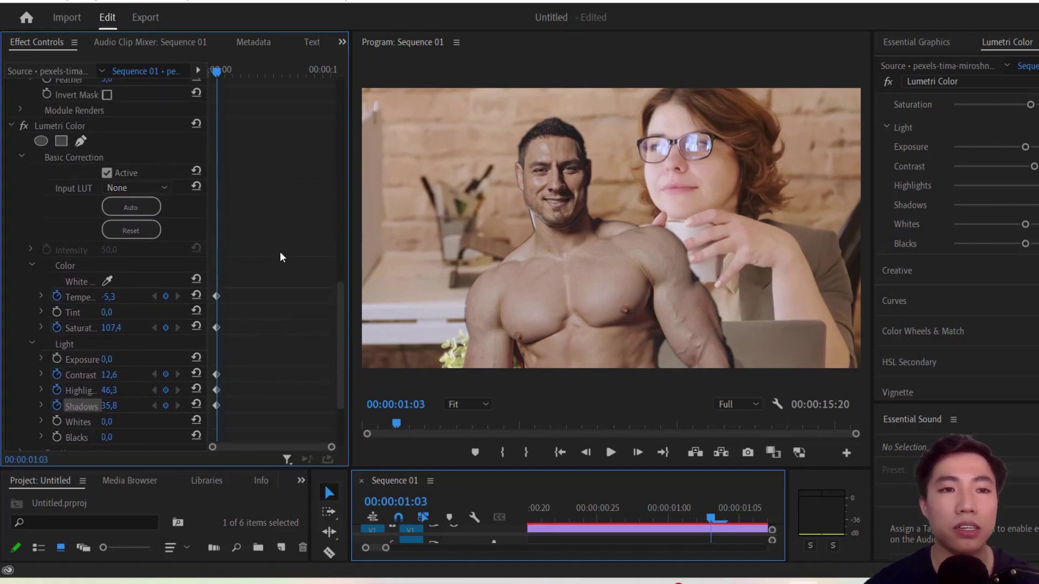
pyautogui.scroll(3, 280, 252)
pyautogui.scroll(3, 276, 223)
pyautogui.scroll(5, 288, 223)
pyautogui.scroll(3, 293, 233)
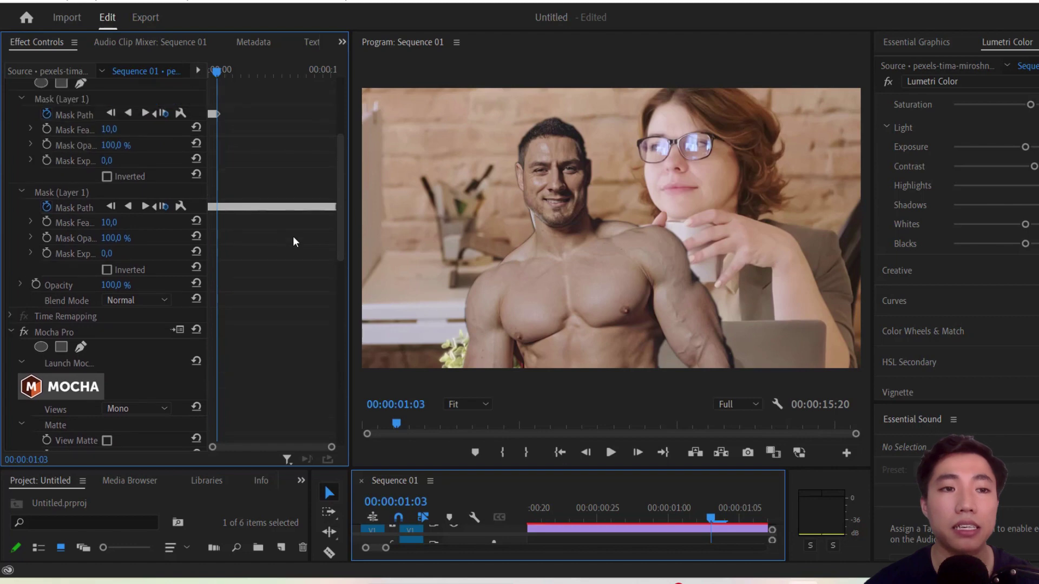
# - Zoom the Effect Controls timeline and move the playhead to 00:00:01:05
pyautogui.moveTo(331, 448); pyautogui.dragTo(281, 445)
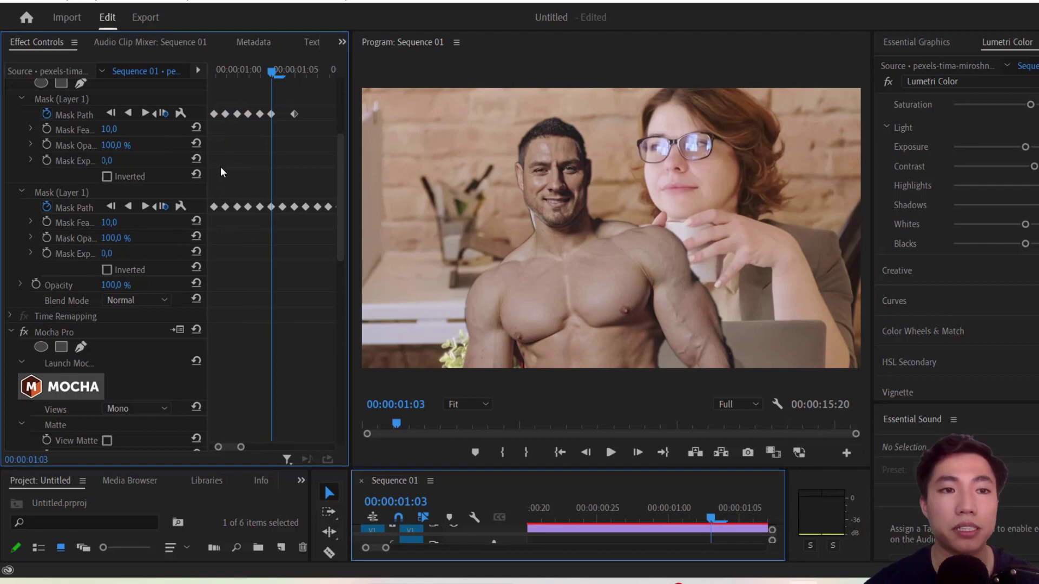
pyautogui.scroll(3, 221, 172)
pyautogui.scroll(3, 241, 169)
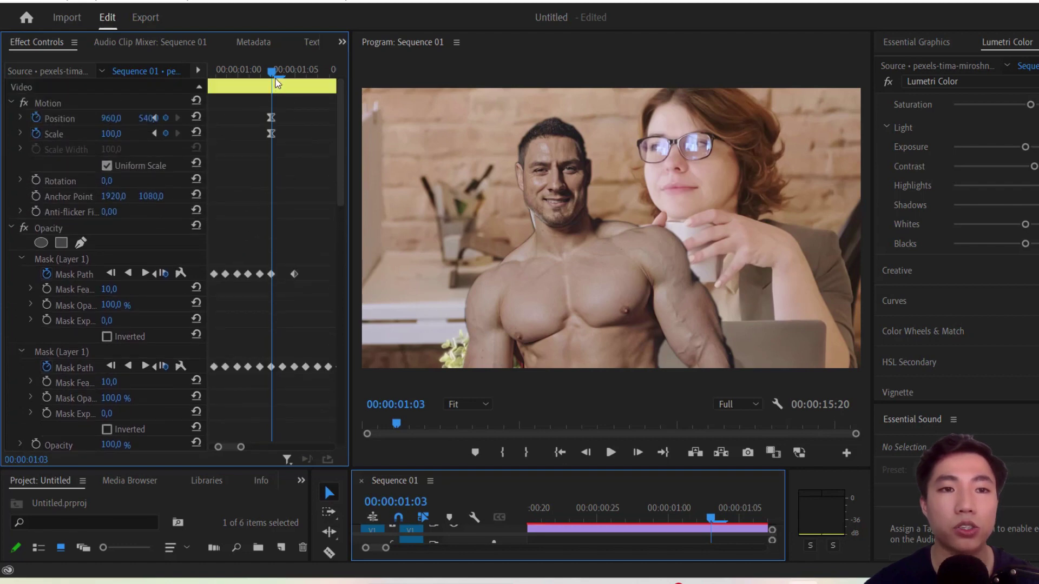
pyautogui.moveTo(275, 78); pyautogui.dragTo(298, 100)
pyautogui.scroll(-2, 236, 262)
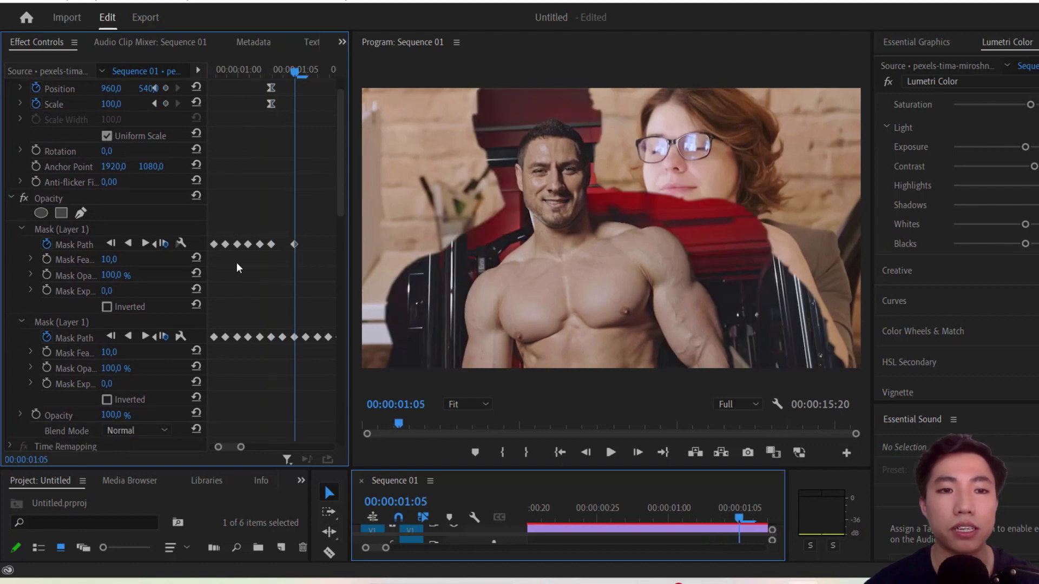
pyautogui.scroll(-3, 238, 331)
pyautogui.scroll(-2, 238, 331)
pyautogui.moveTo(339, 205); pyautogui.dragTo(334, 422)
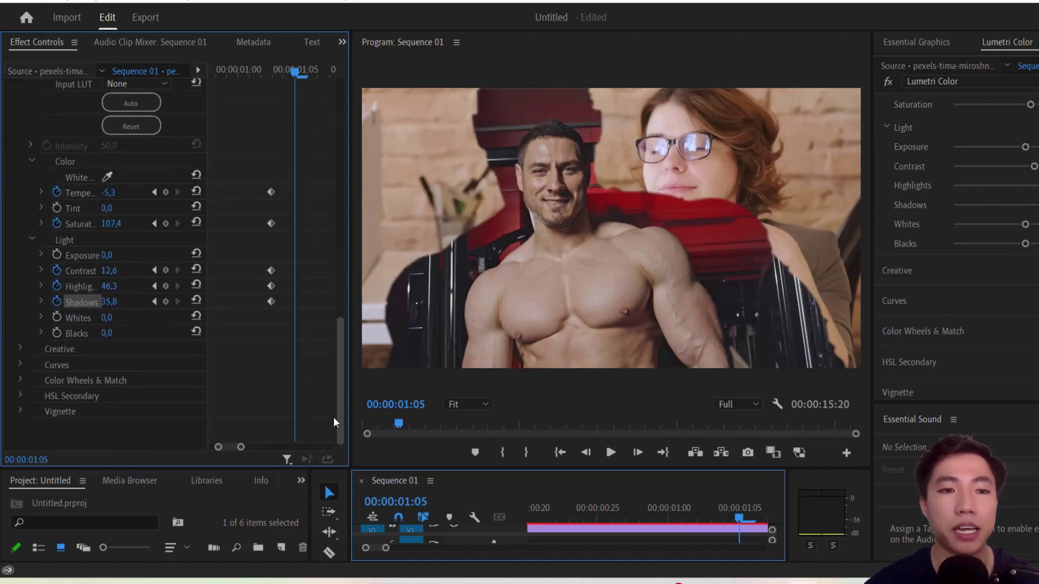
# - Keyframe Temperature, Contrast, Highlights and Shadows back to 0 and Saturation to 100
pyautogui.click(197, 192)
pyautogui.click(196, 223)
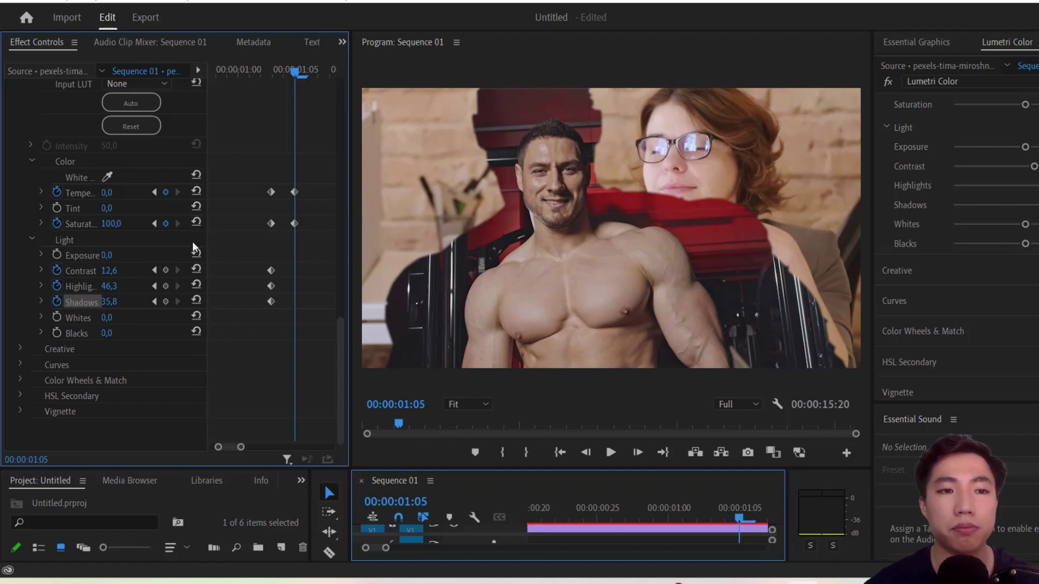
pyautogui.click(196, 270)
pyautogui.click(197, 285)
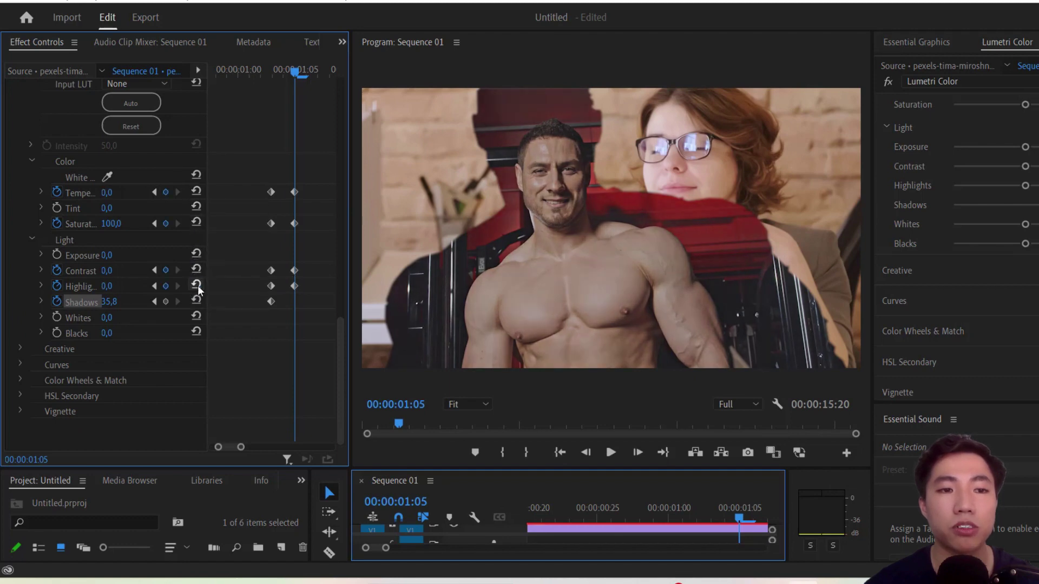
pyautogui.click(196, 301)
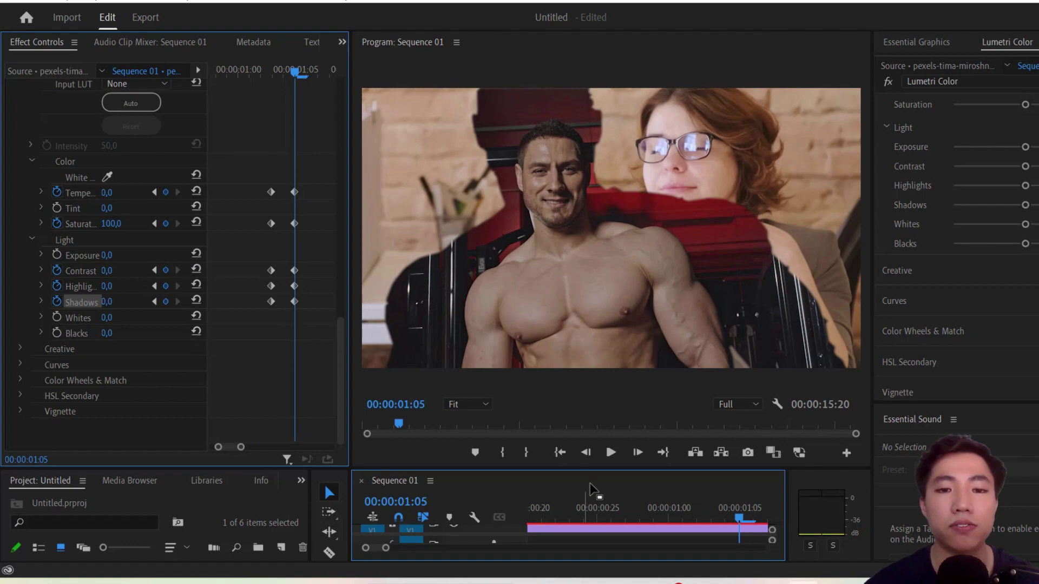
# - Resize the panels to show all timeline tracks and enlarge the Program Monitor
pyautogui.moveTo(598, 469); pyautogui.dragTo(597, 259)
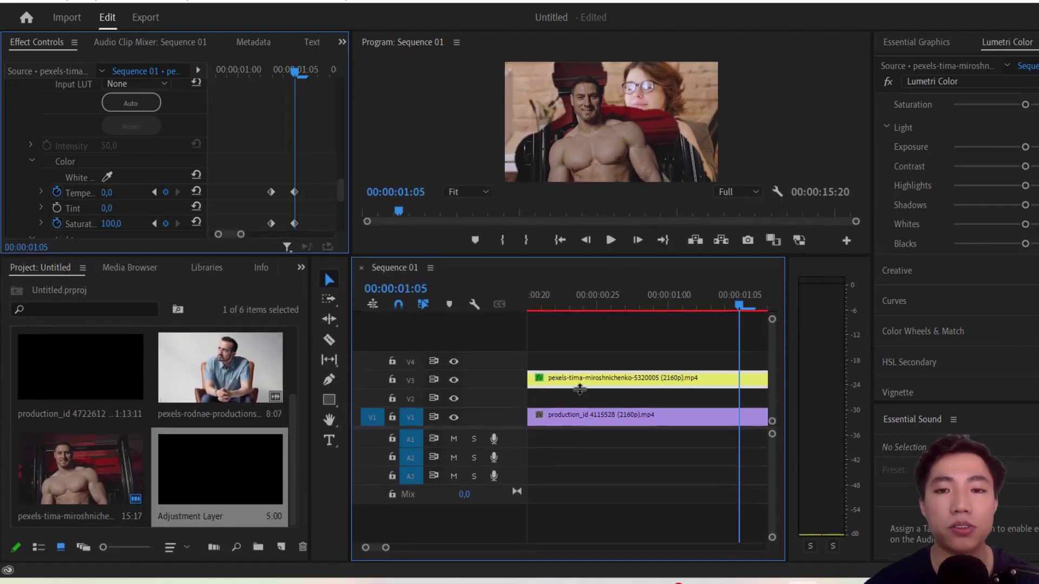
pyautogui.moveTo(386, 547); pyautogui.dragTo(487, 528)
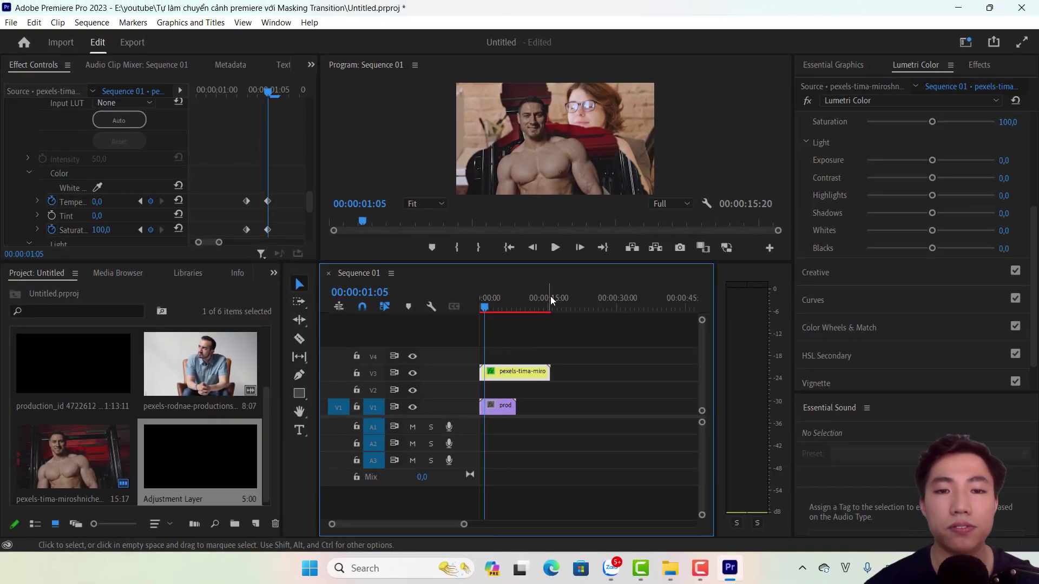
pyautogui.moveTo(562, 261); pyautogui.dragTo(562, 420)
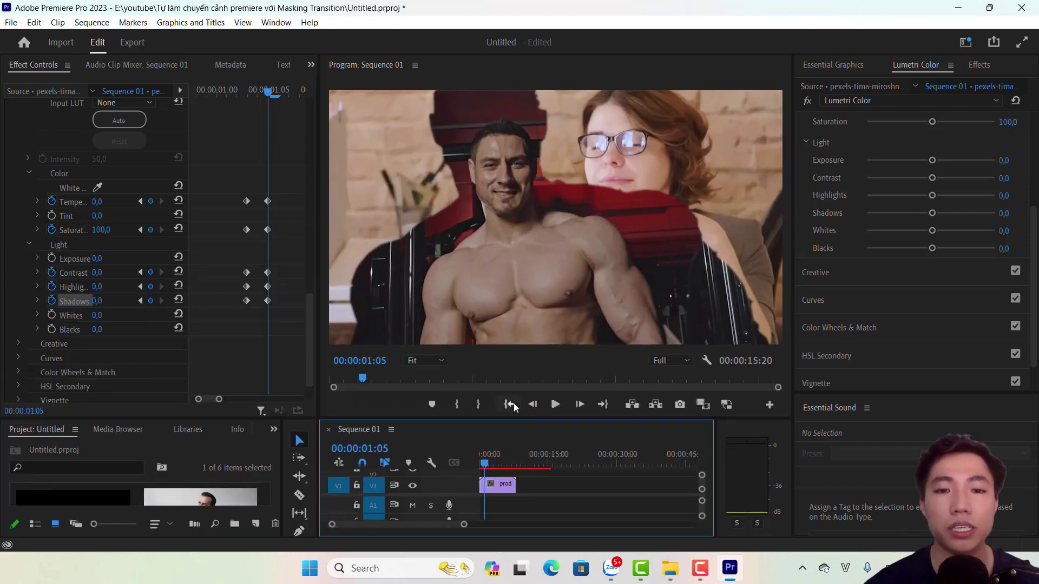
# - Play Sequence 01 from the start to check the transition, then bring up Export settings
pyautogui.click(512, 406)
pyautogui.press('space')
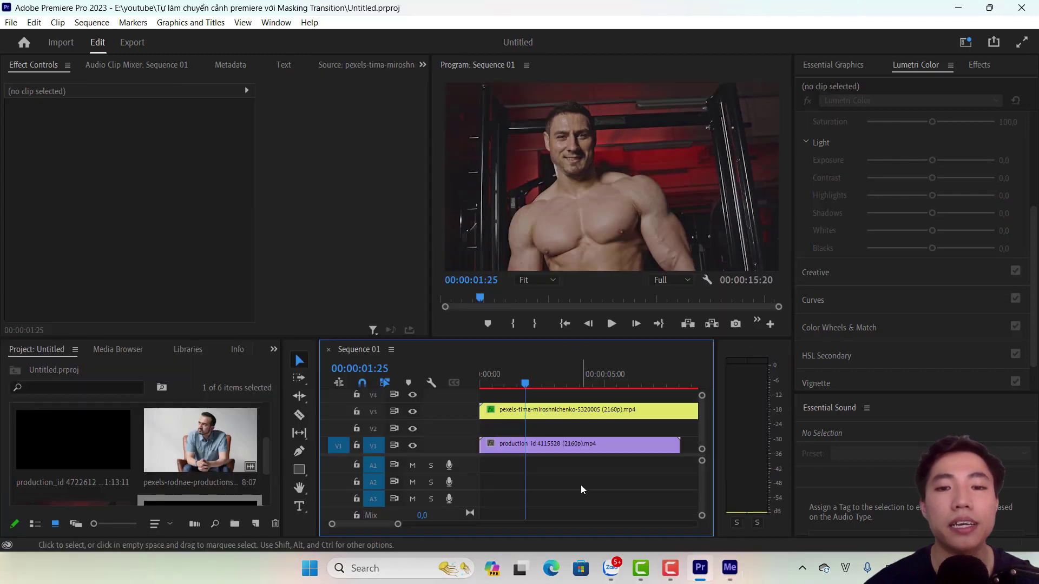
pyautogui.hotkey('ctrl', 'm')
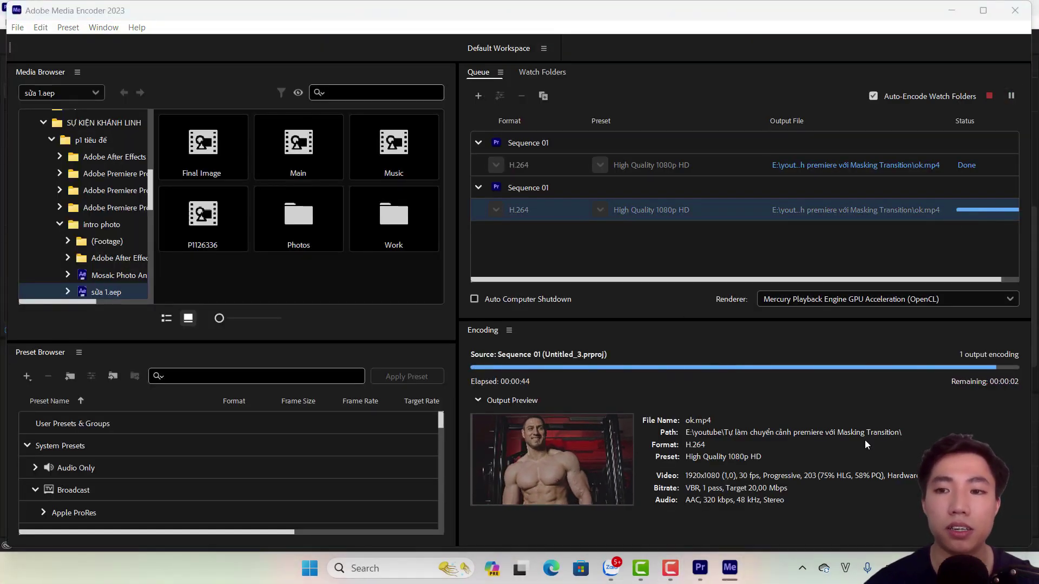
# - Locate the rendered ok.mp4 in its output folder and play it
pyautogui.click(867, 210)
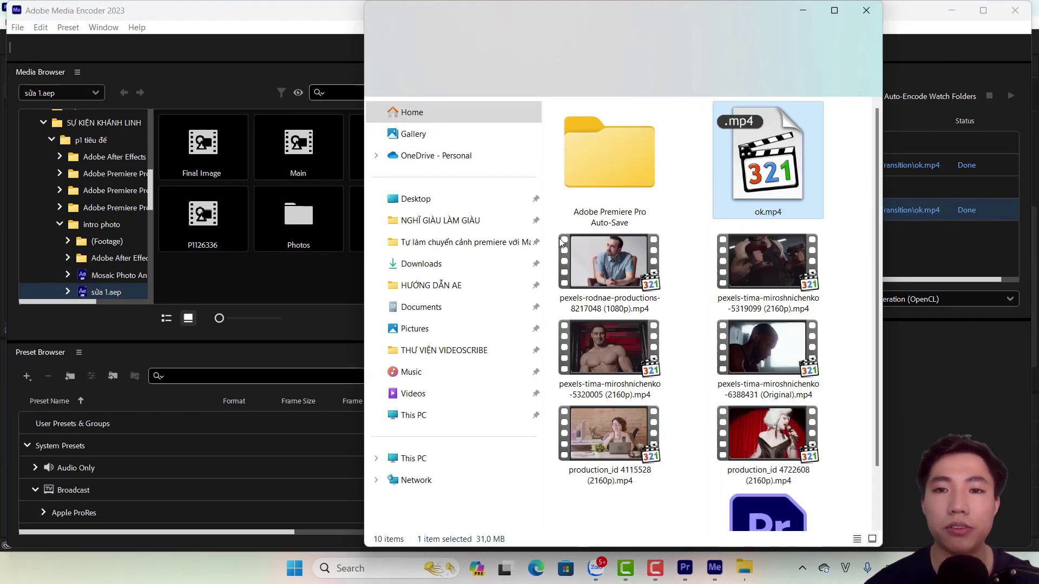
pyautogui.doubleClick(761, 184)
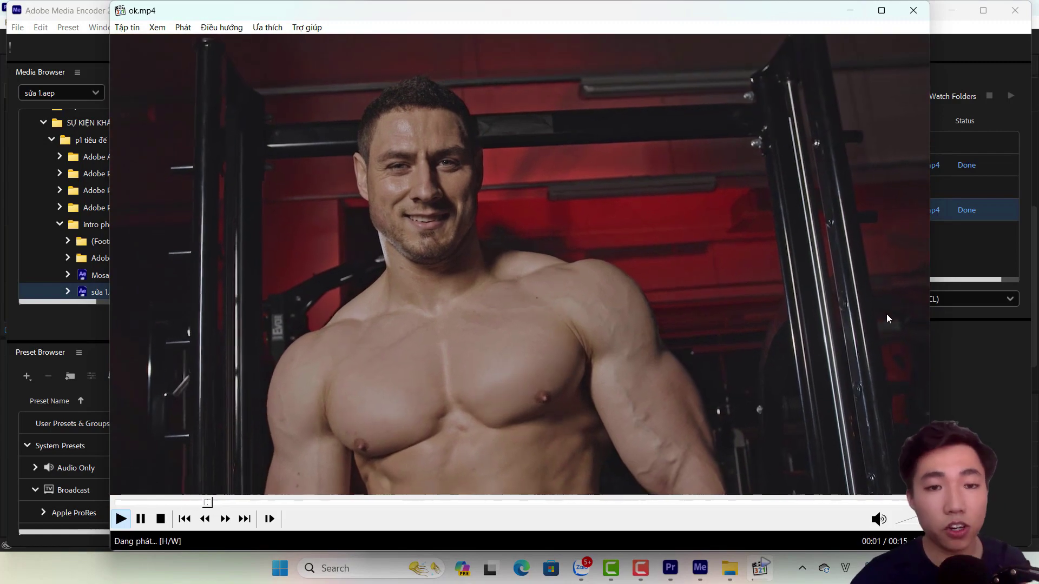
# - Stop ok.mp4 and play it again from the beginning to review the masking transition
pyautogui.press('.')
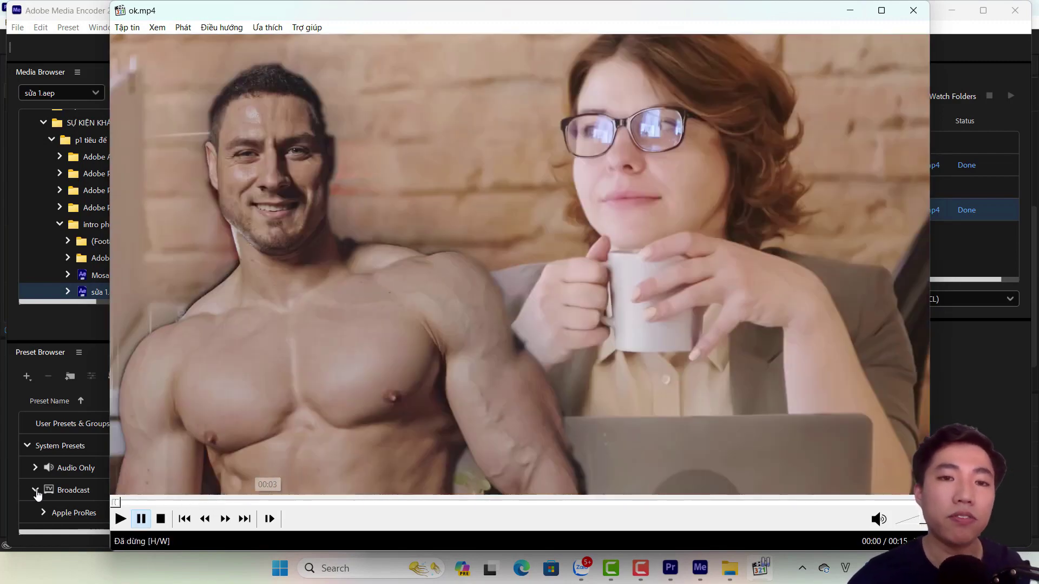
pyautogui.press('space')
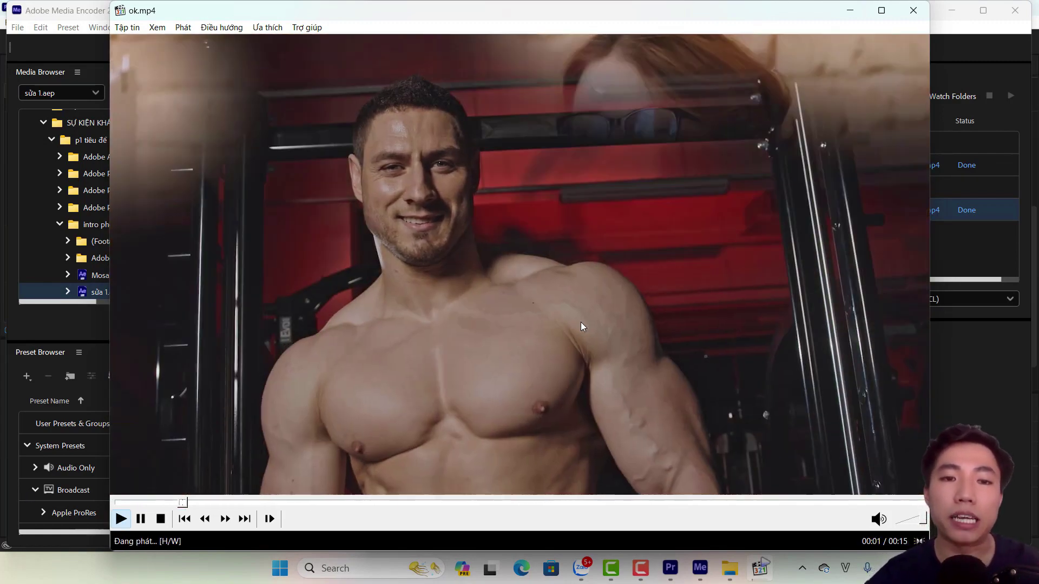